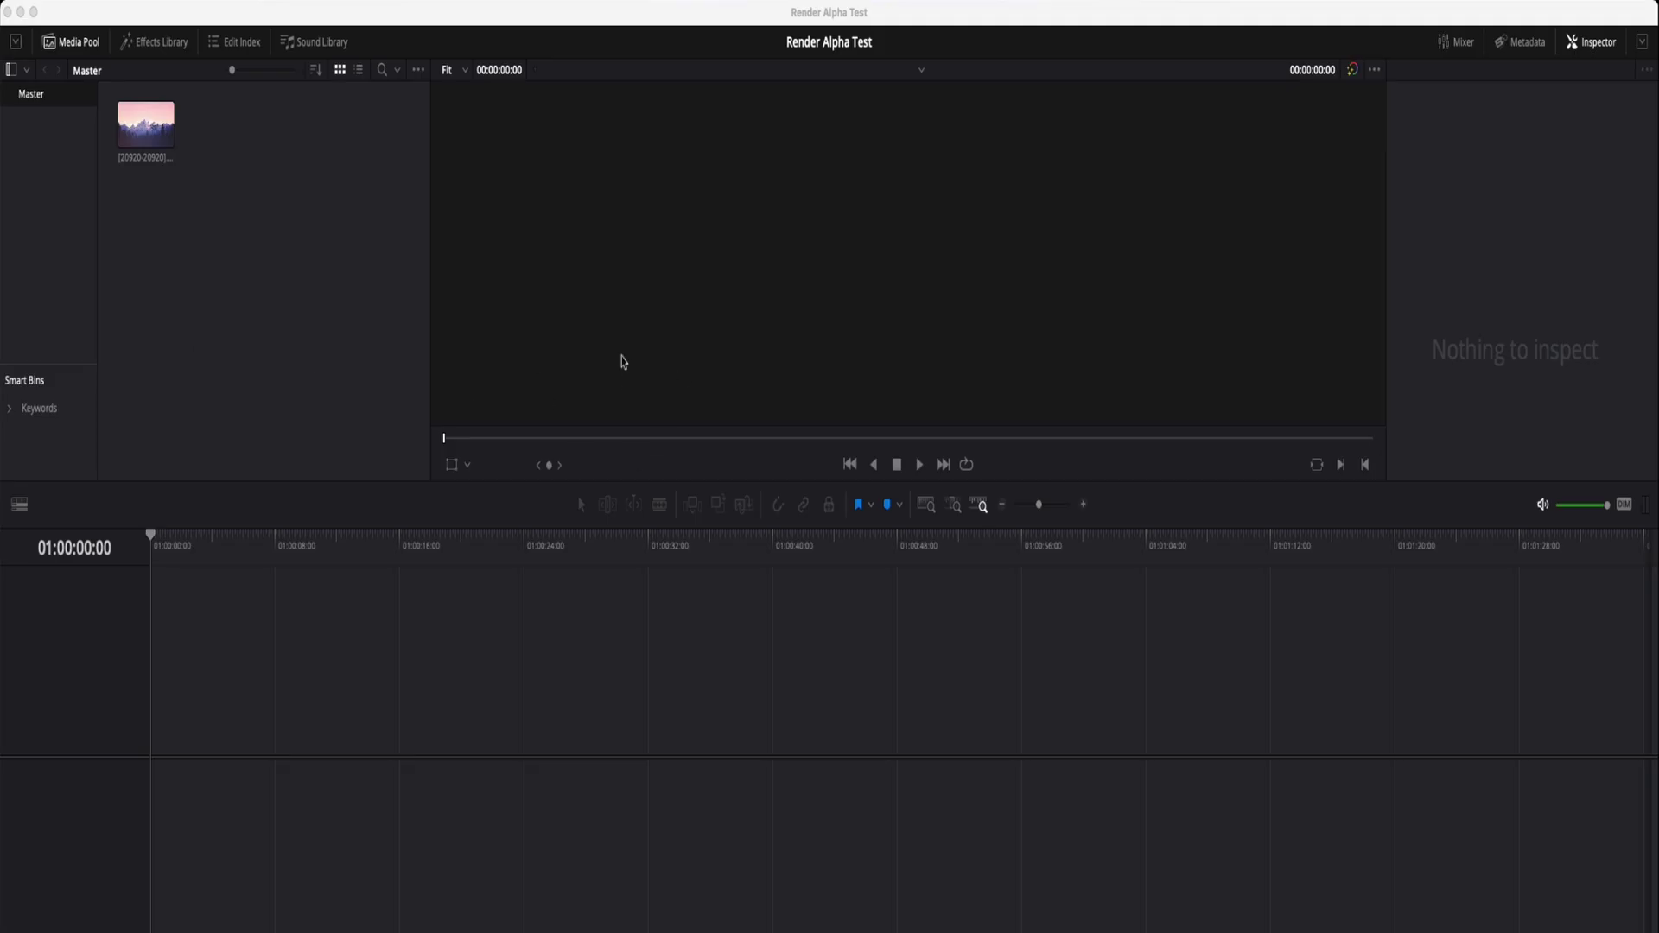
Create a default Fusion Composition clip in the Media Pool and open it on the Fusion page.
right_click(284, 299)
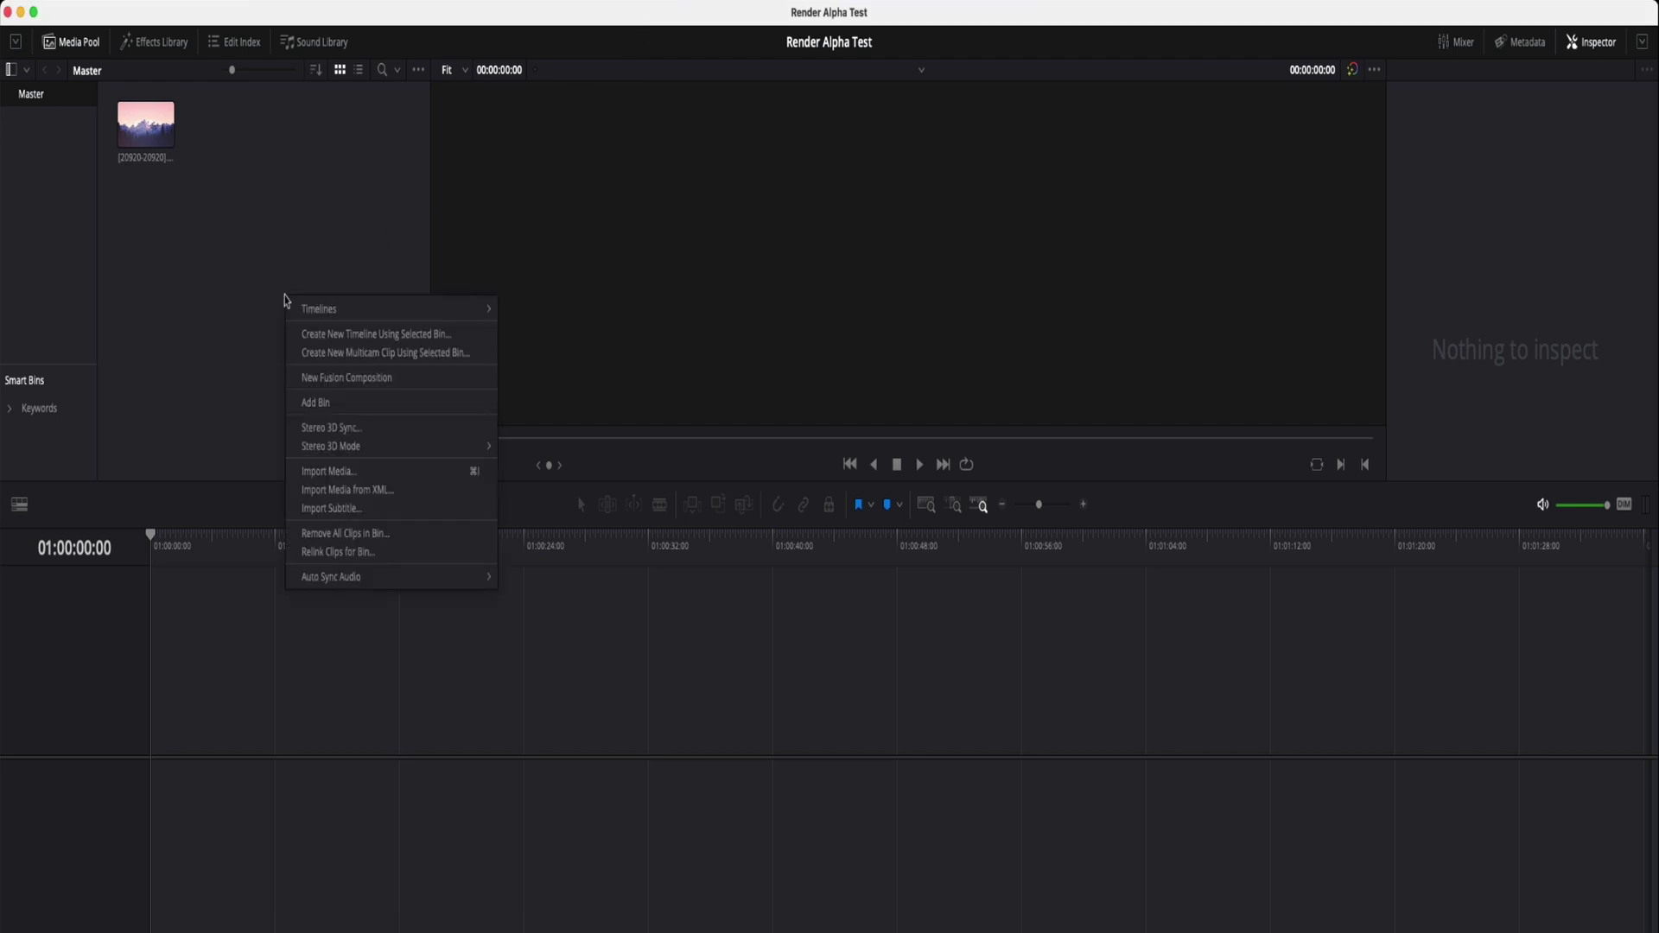
click(421, 384)
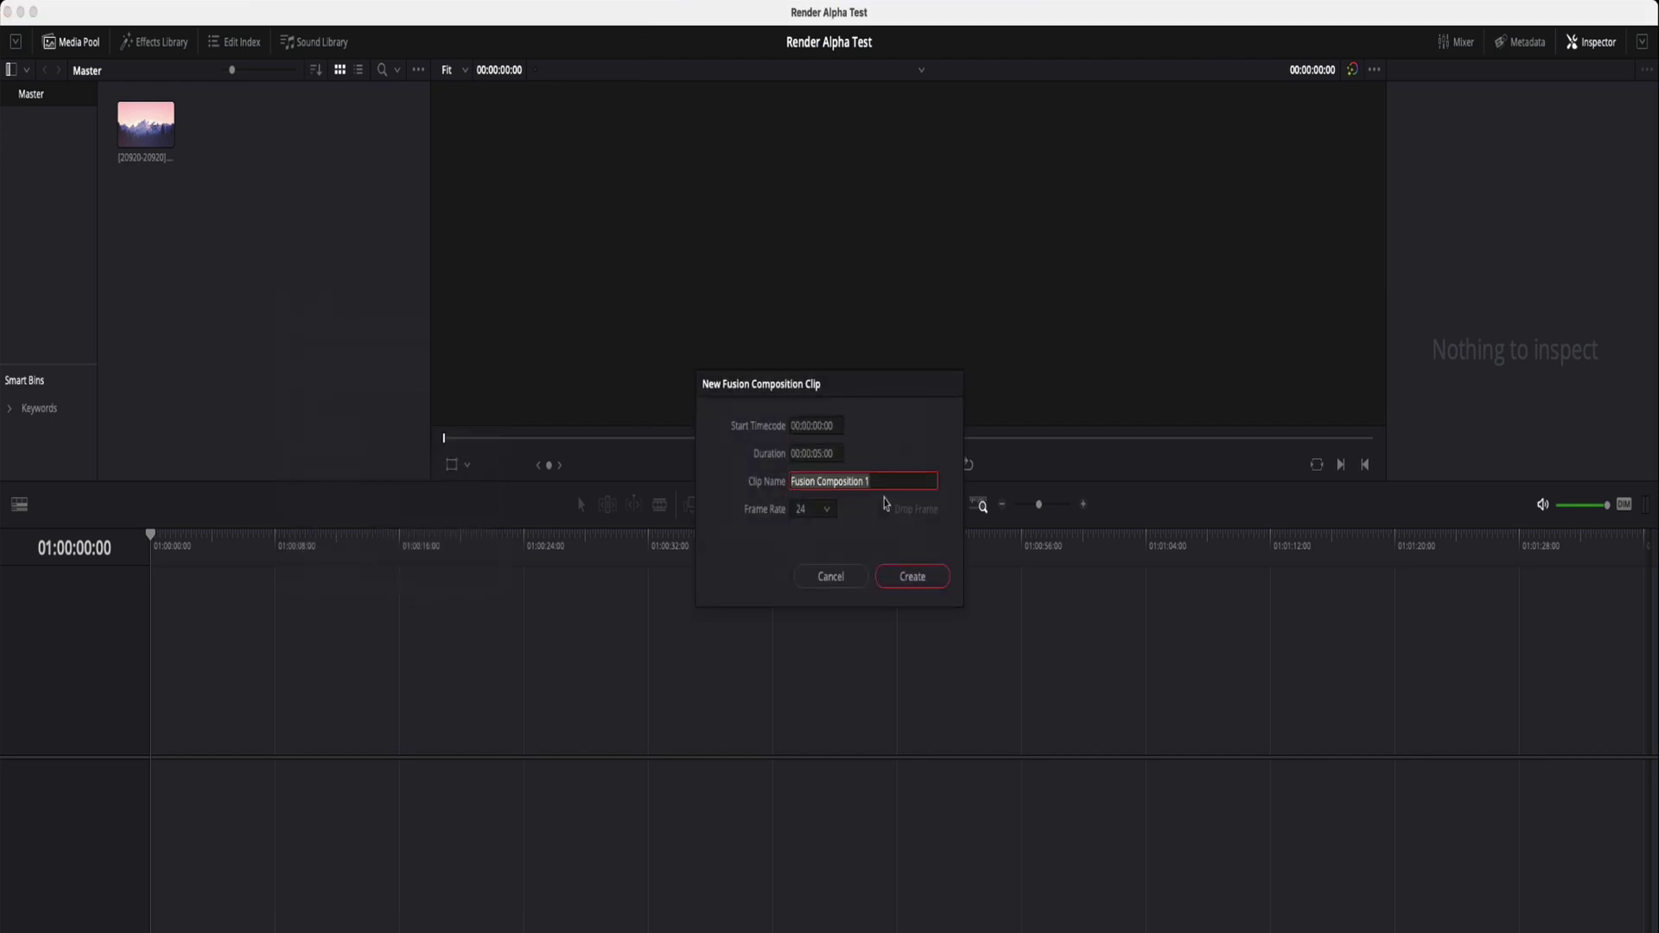
click(932, 578)
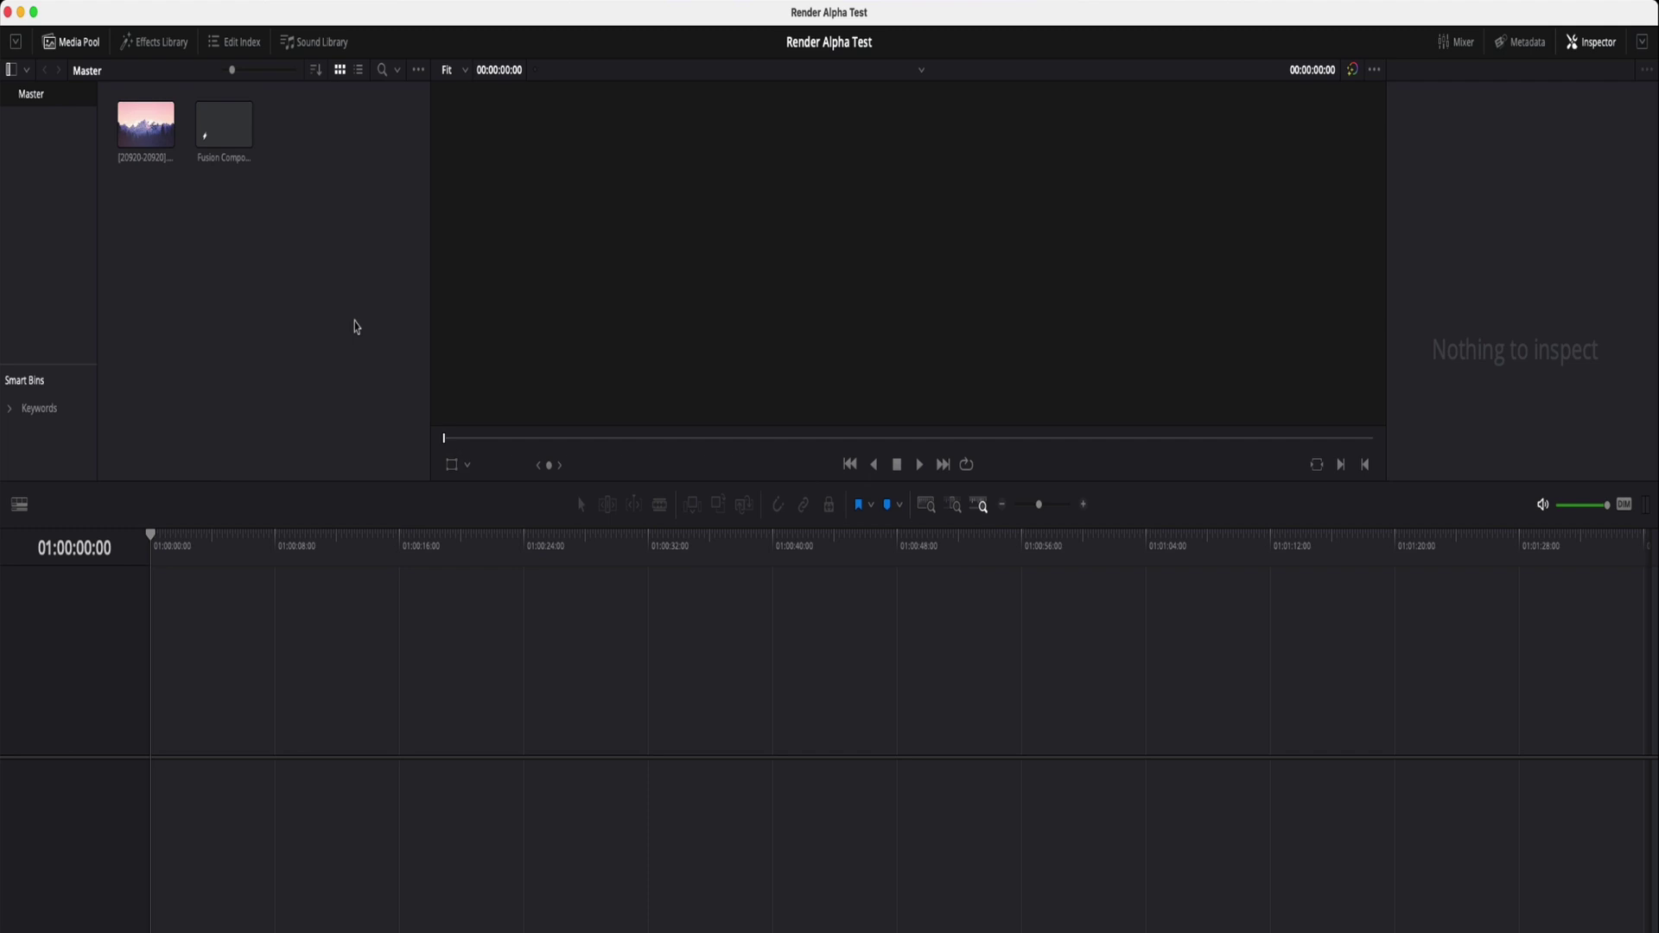
click(230, 136)
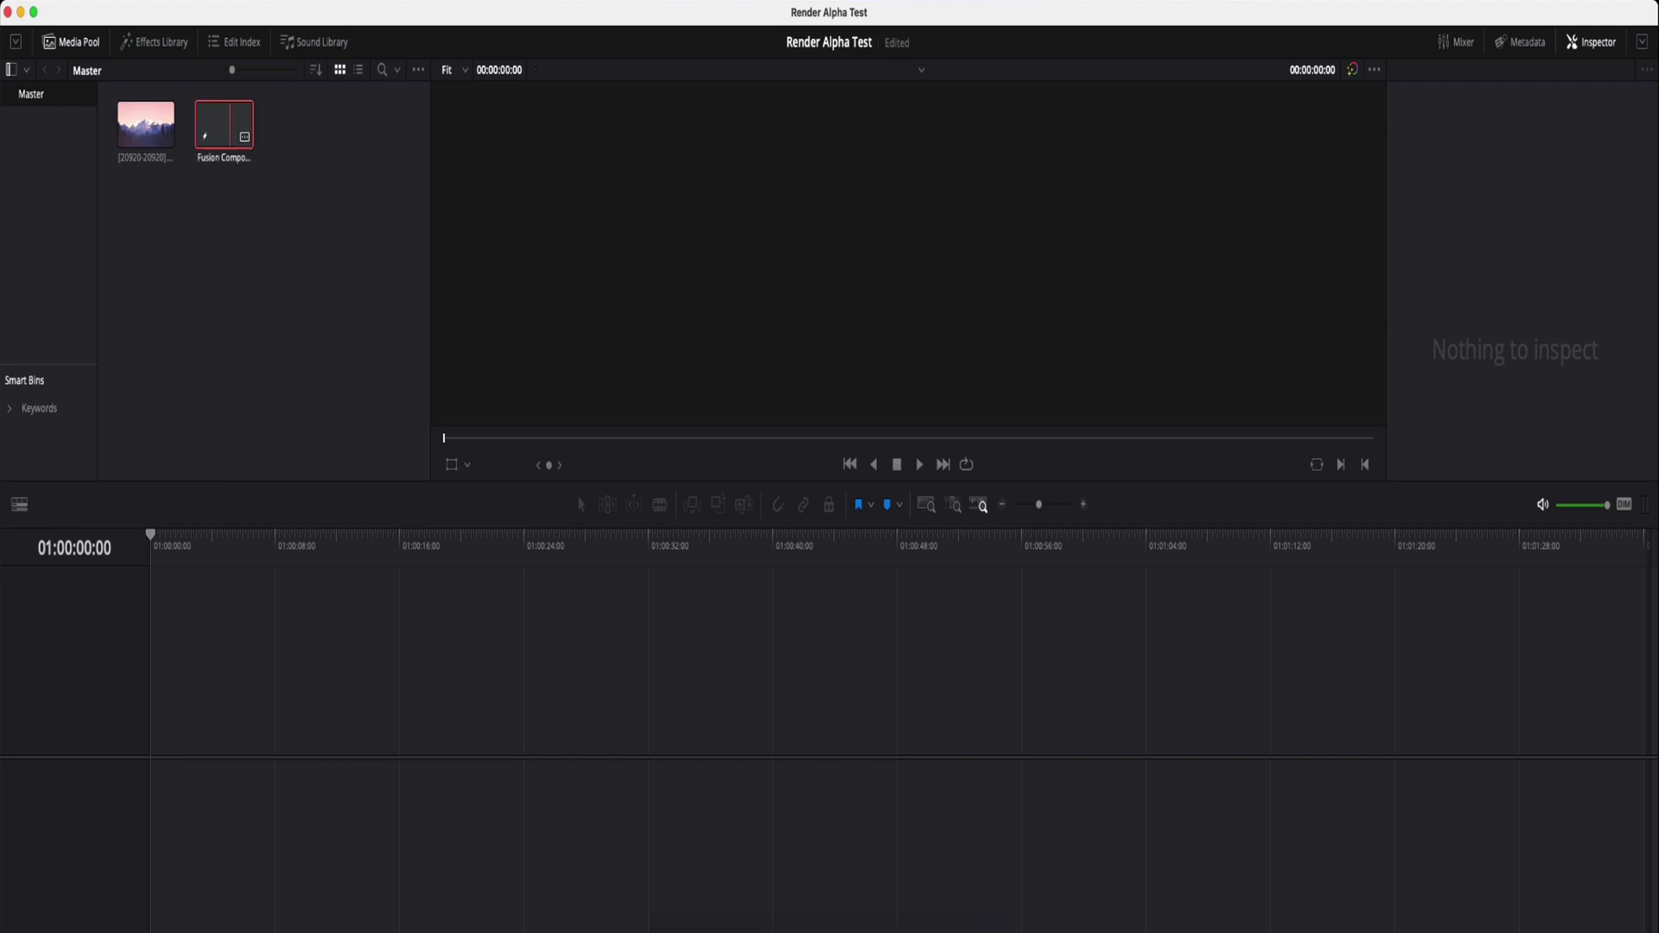
key(shift+5)
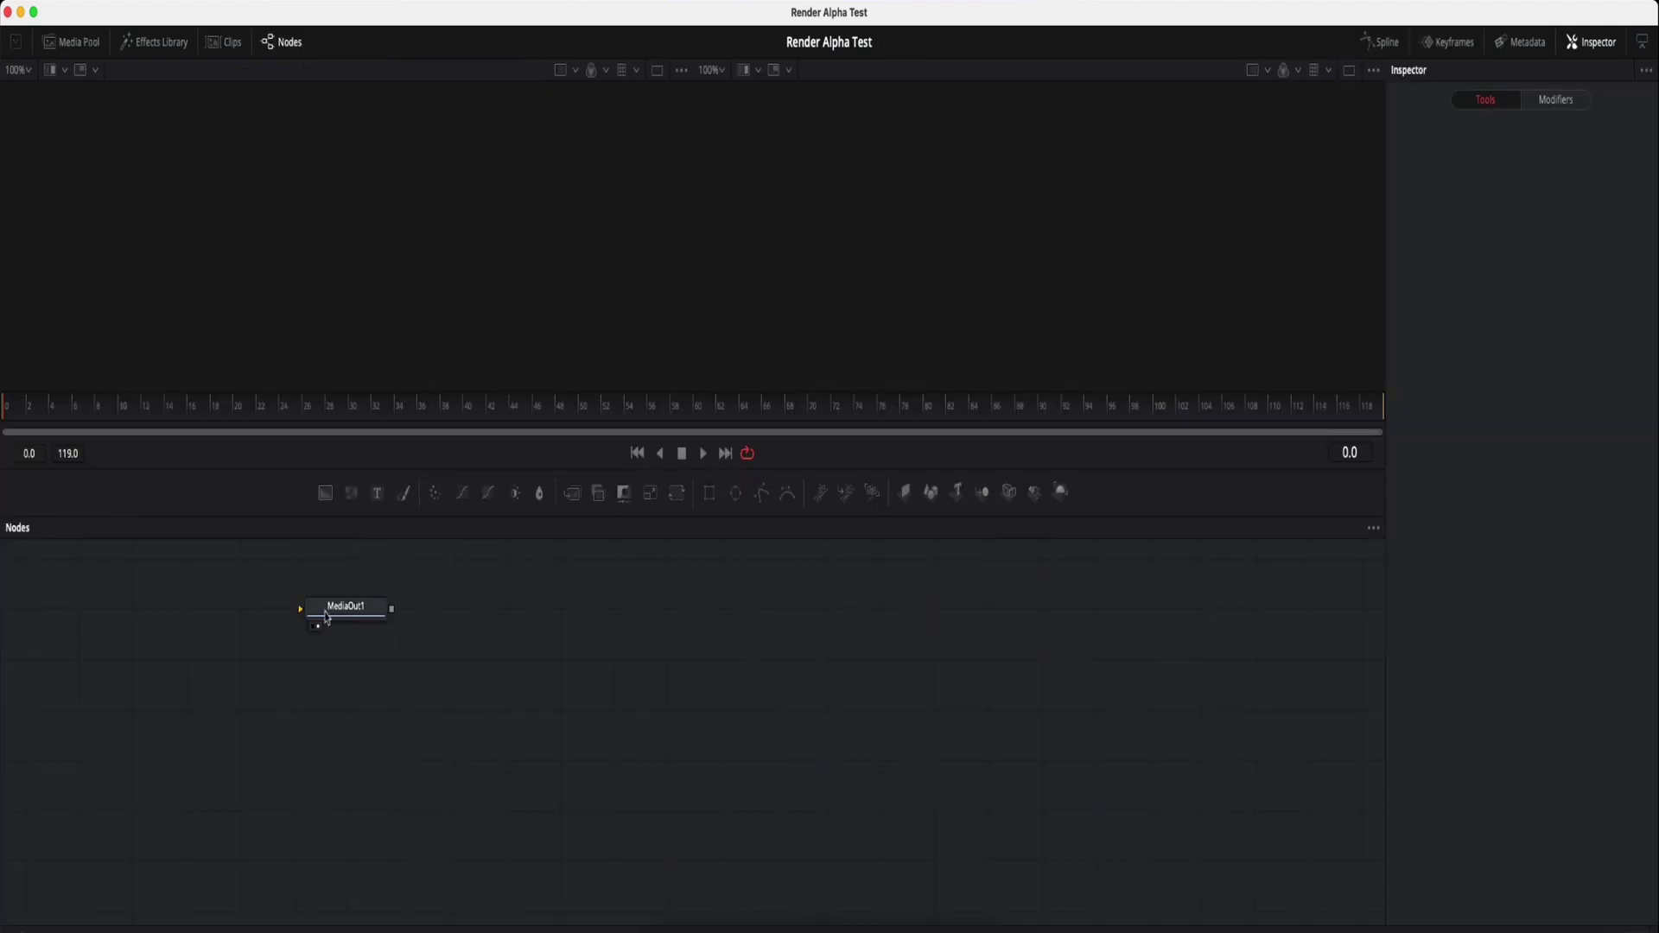
Add a Background node and a Text node merged over it, arranged around MediaOut1.
drag(390, 599, 937, 727)
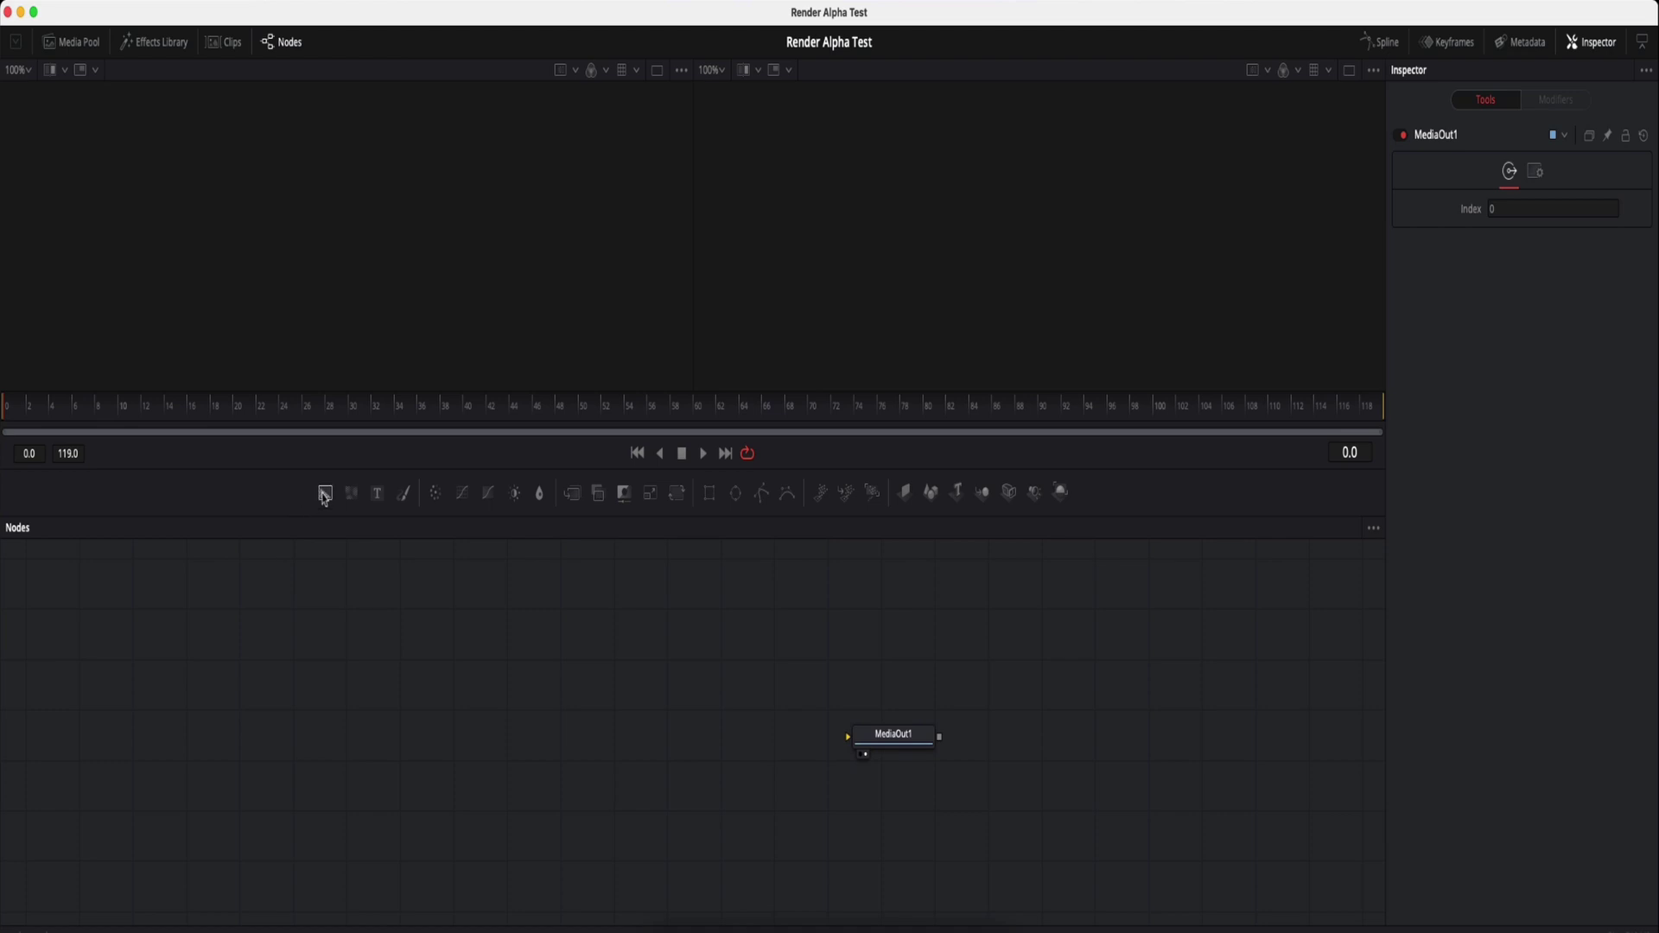
drag(325, 492, 919, 775)
click(919, 775)
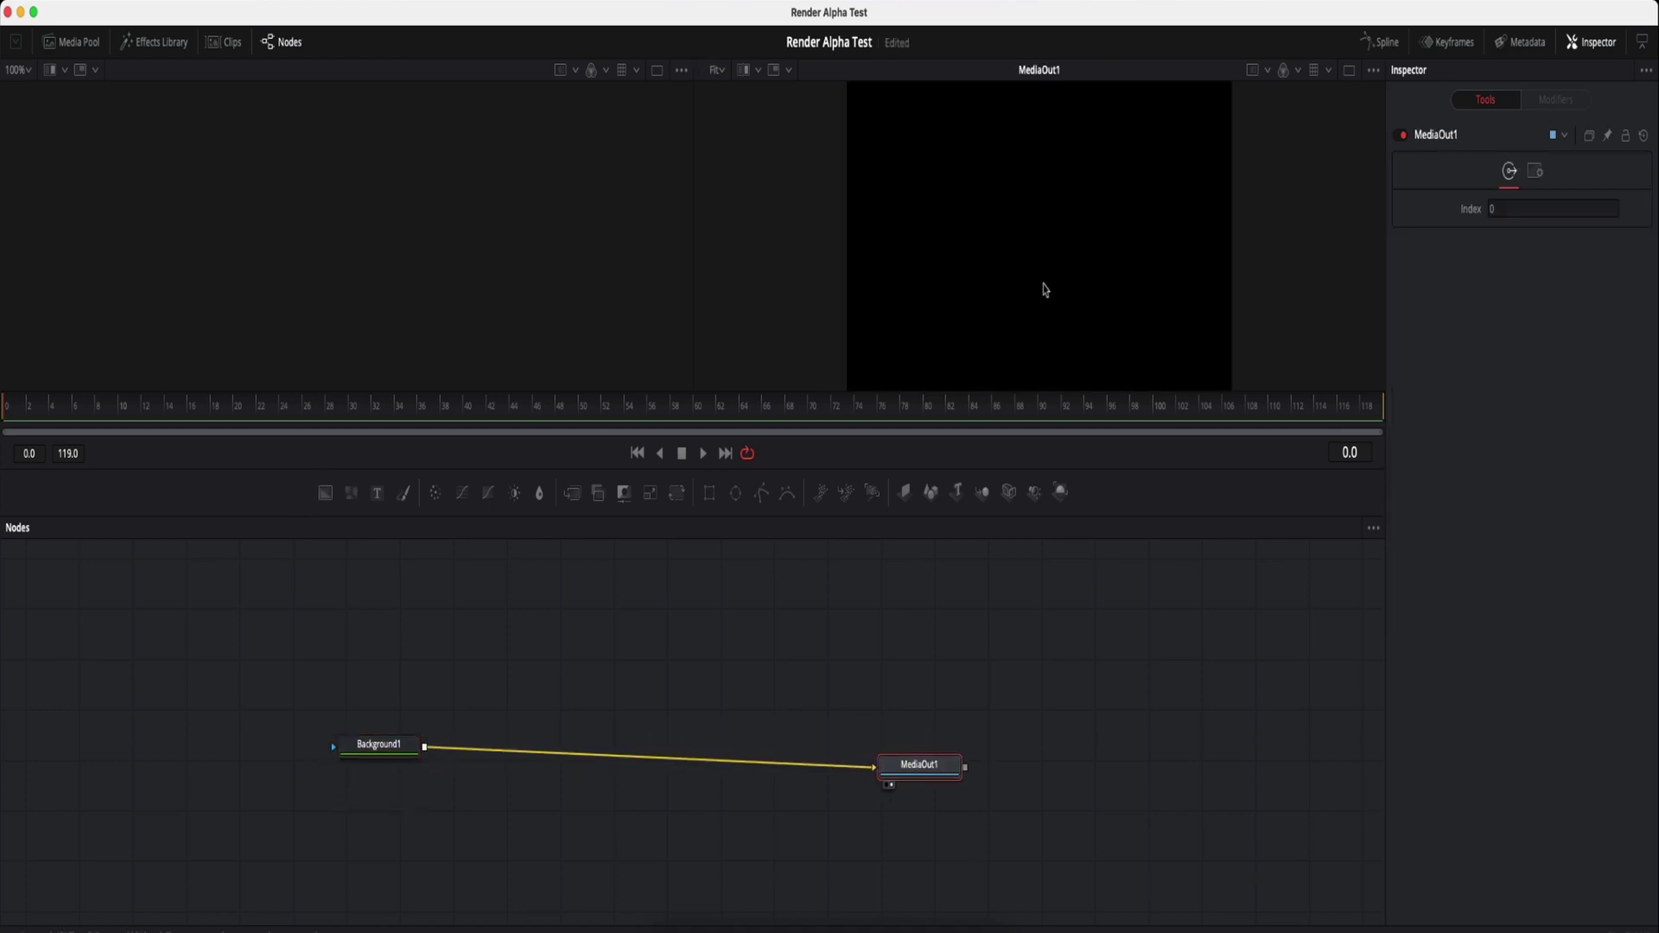
drag(380, 748, 364, 791)
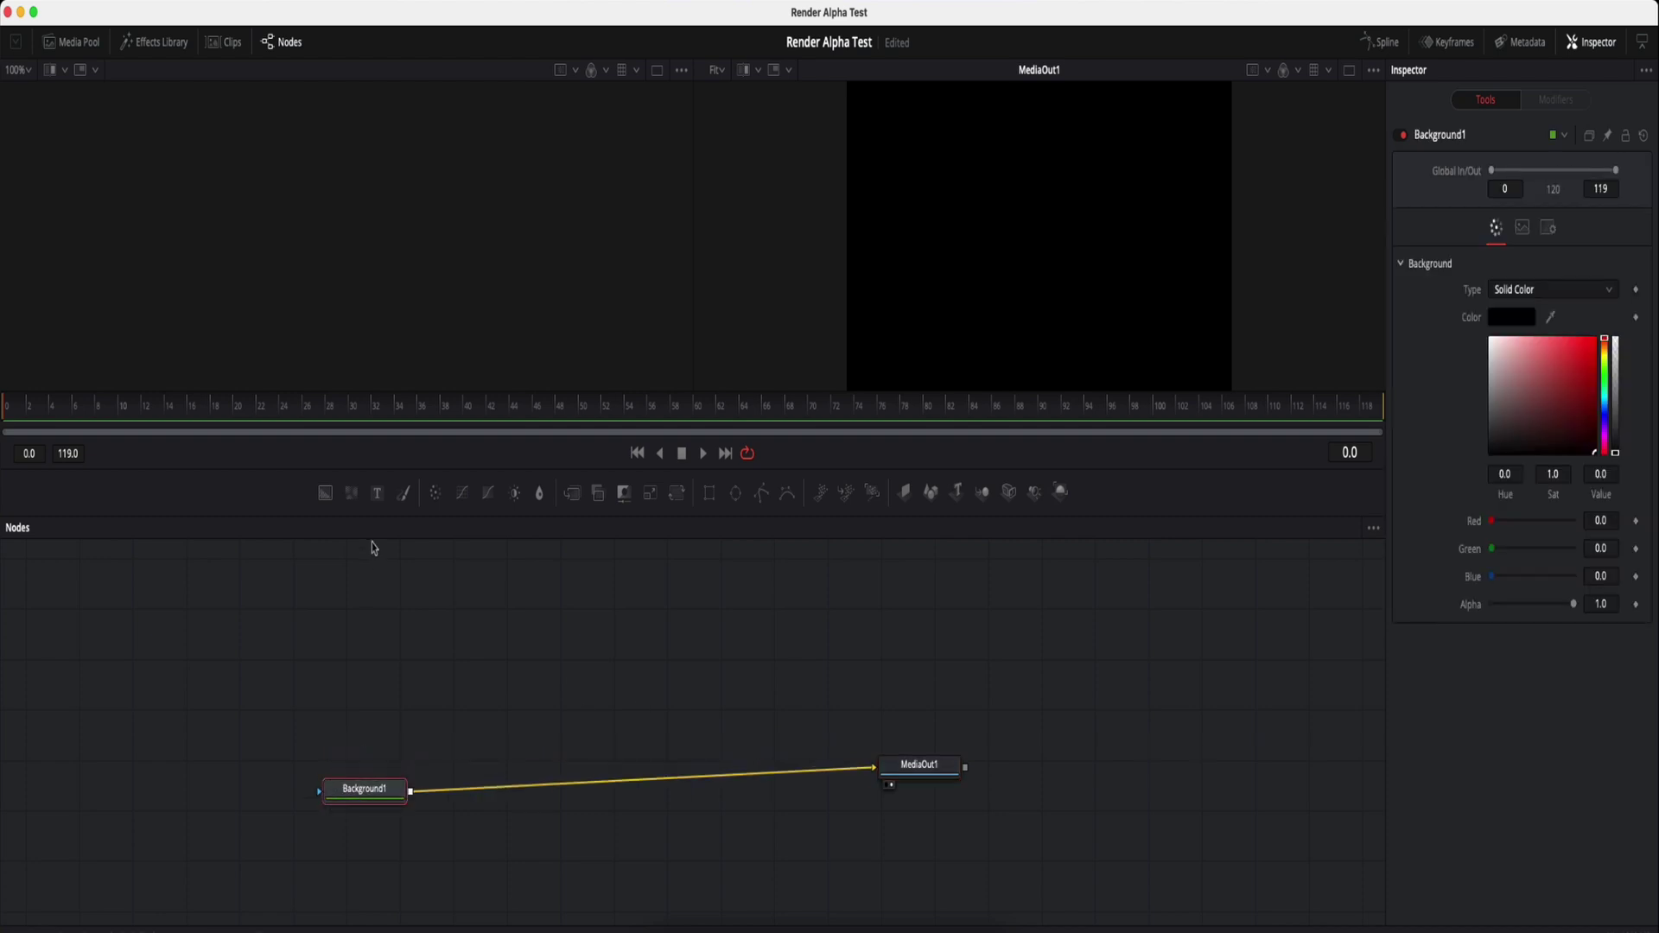
click(379, 496)
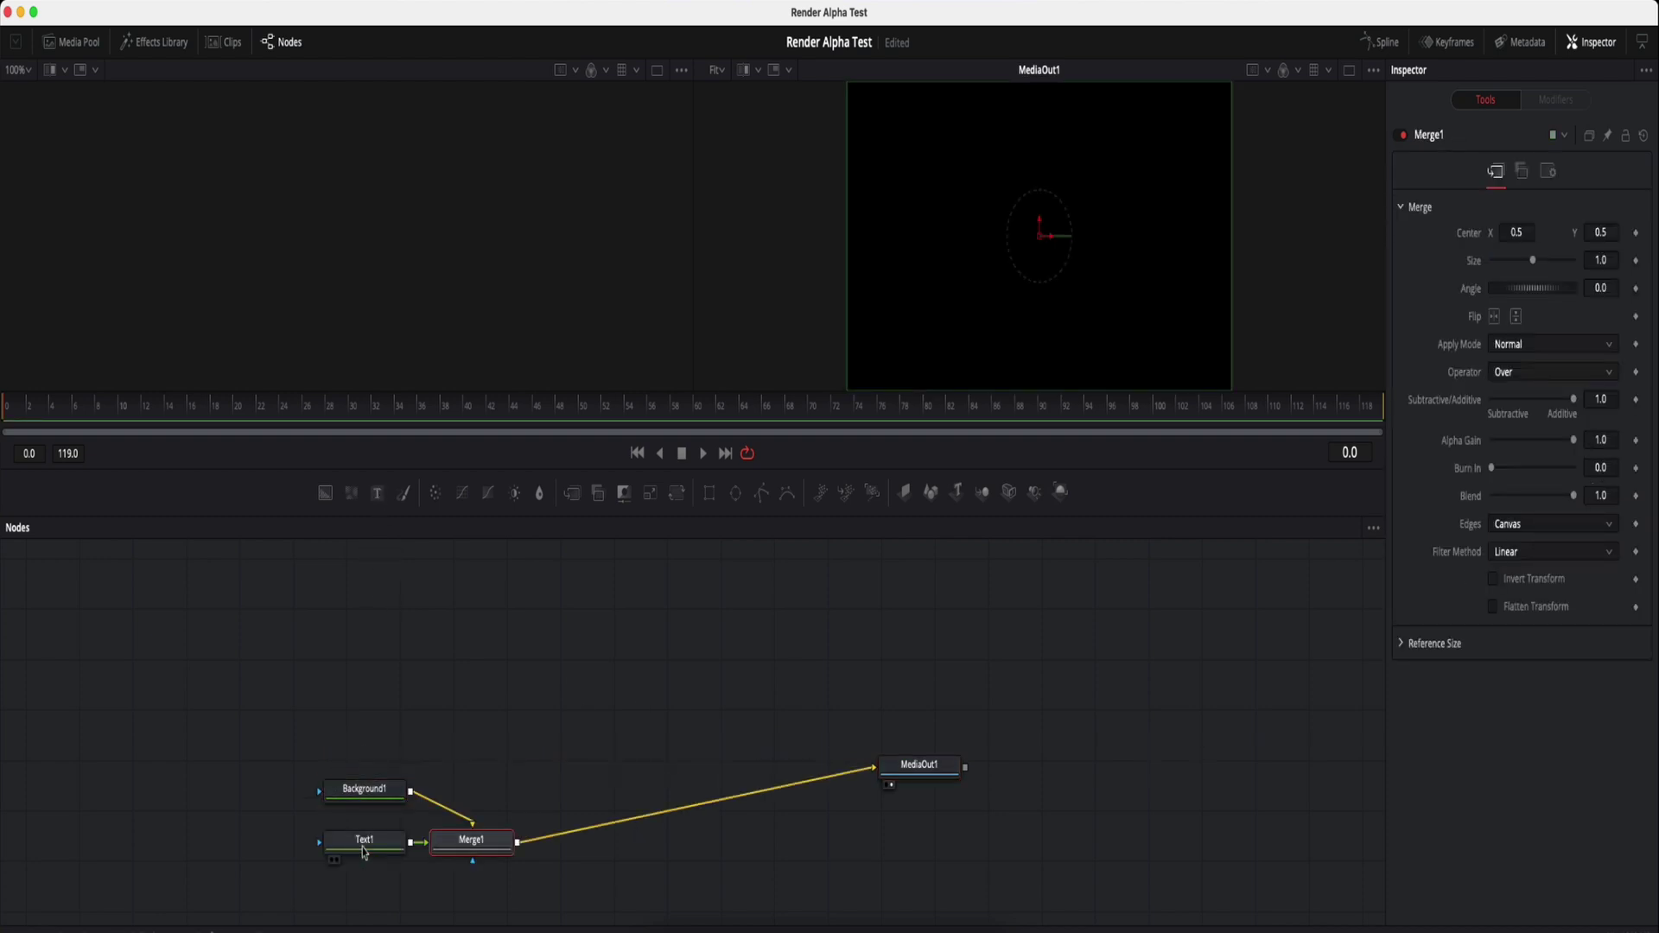
drag(367, 844, 453, 694)
click(453, 694)
drag(471, 840, 530, 785)
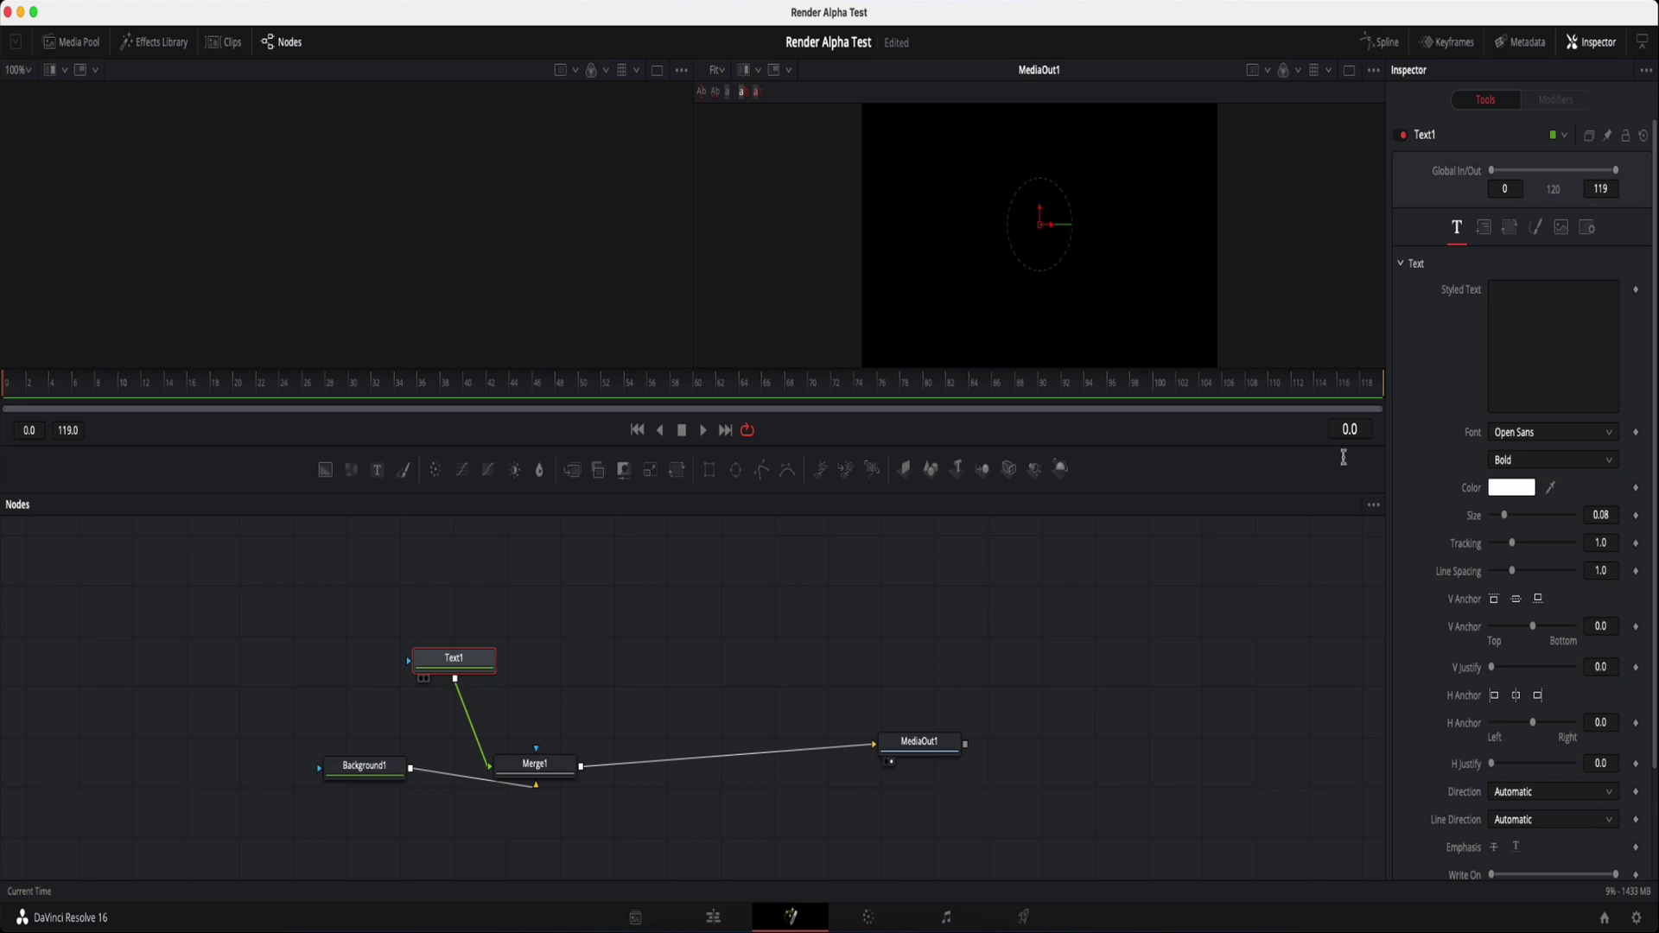
Enter 'Alpha Test' as the styled text and set its colour to cyan.
click(1554, 355)
text(A)
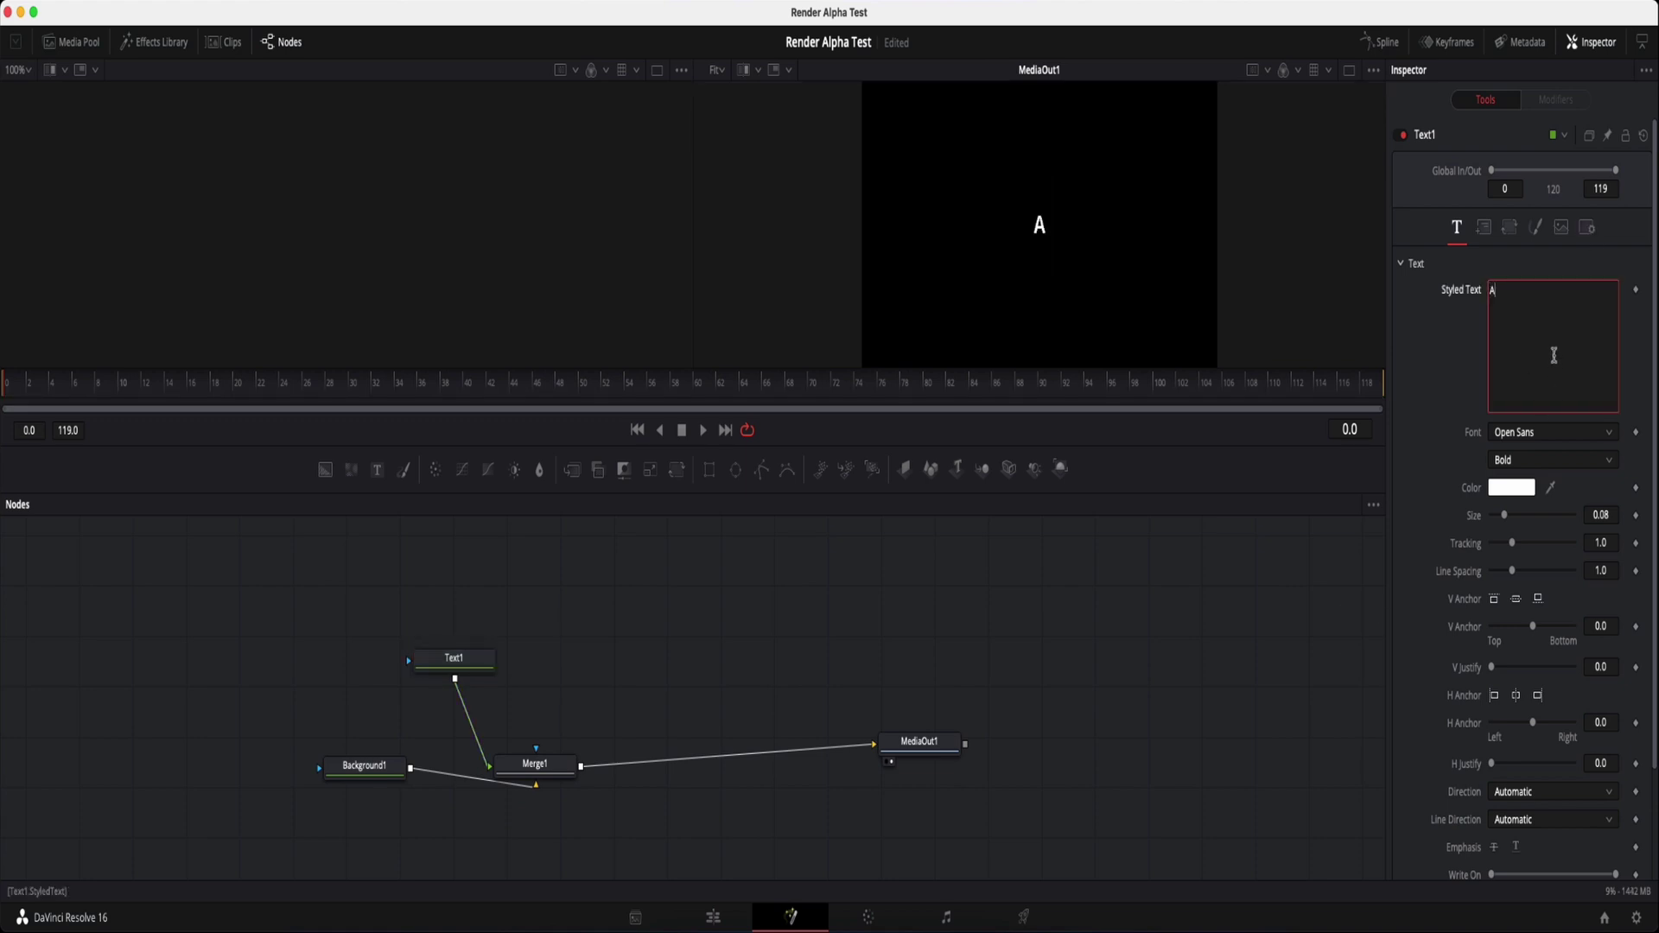
text(lpha Test)
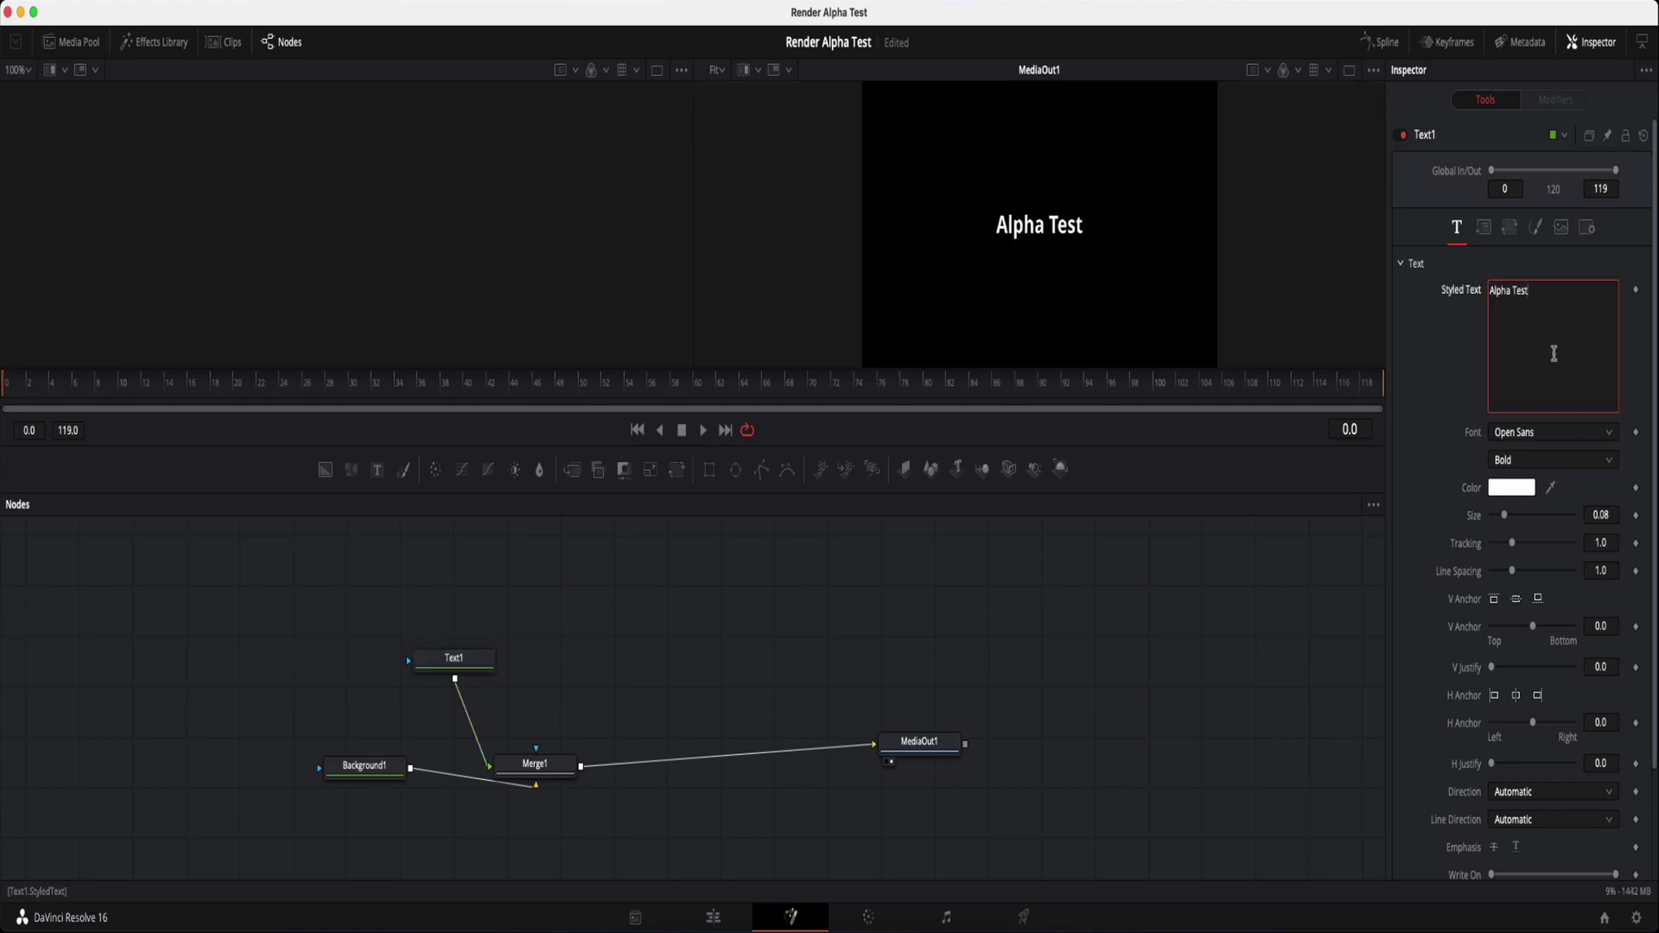
click(1495, 494)
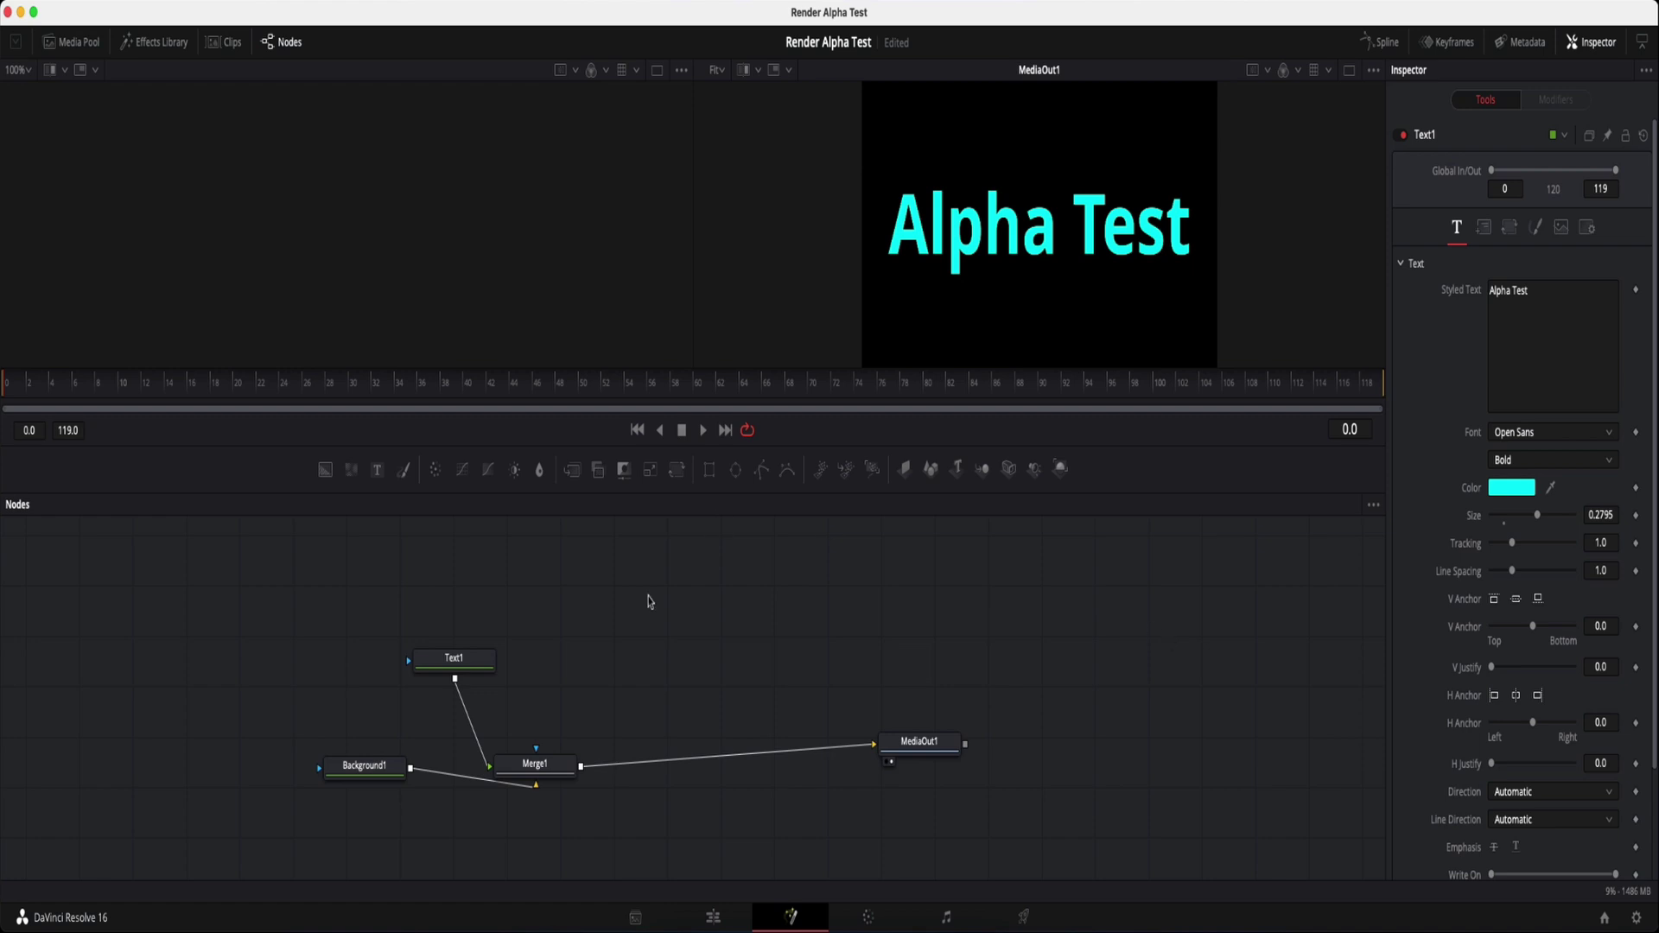
Align Merge1, Text1 and Background1, and set Background1's alpha to 0.
drag(547, 772, 633, 745)
drag(454, 659, 626, 610)
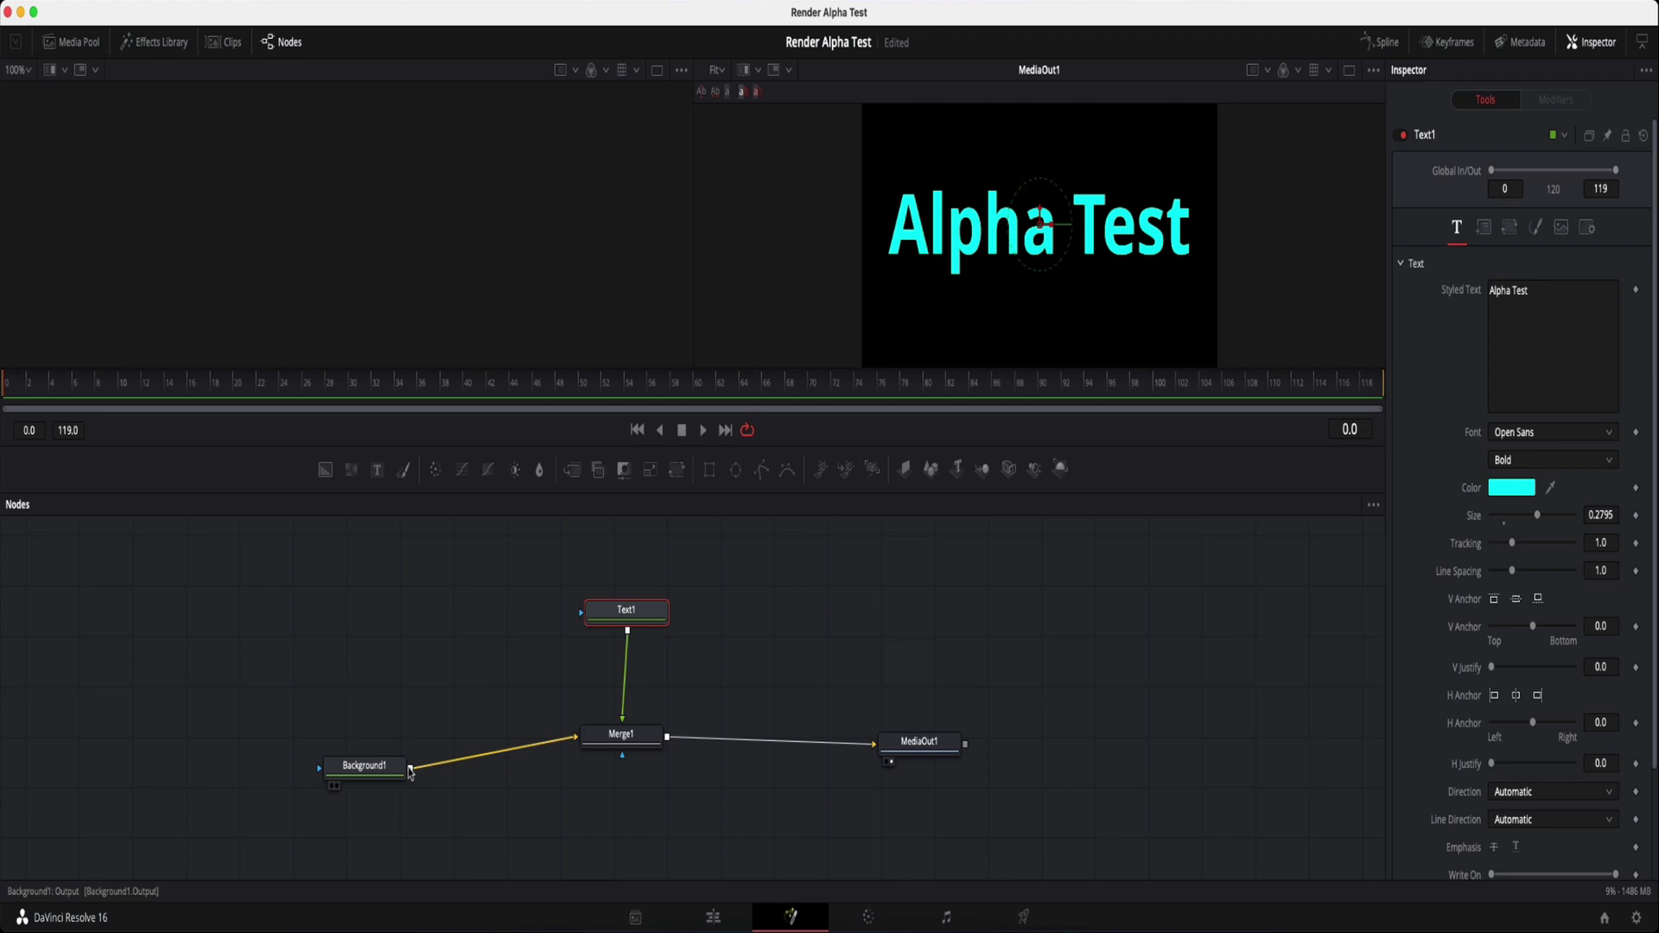
drag(405, 760, 415, 718)
drag(626, 610, 587, 612)
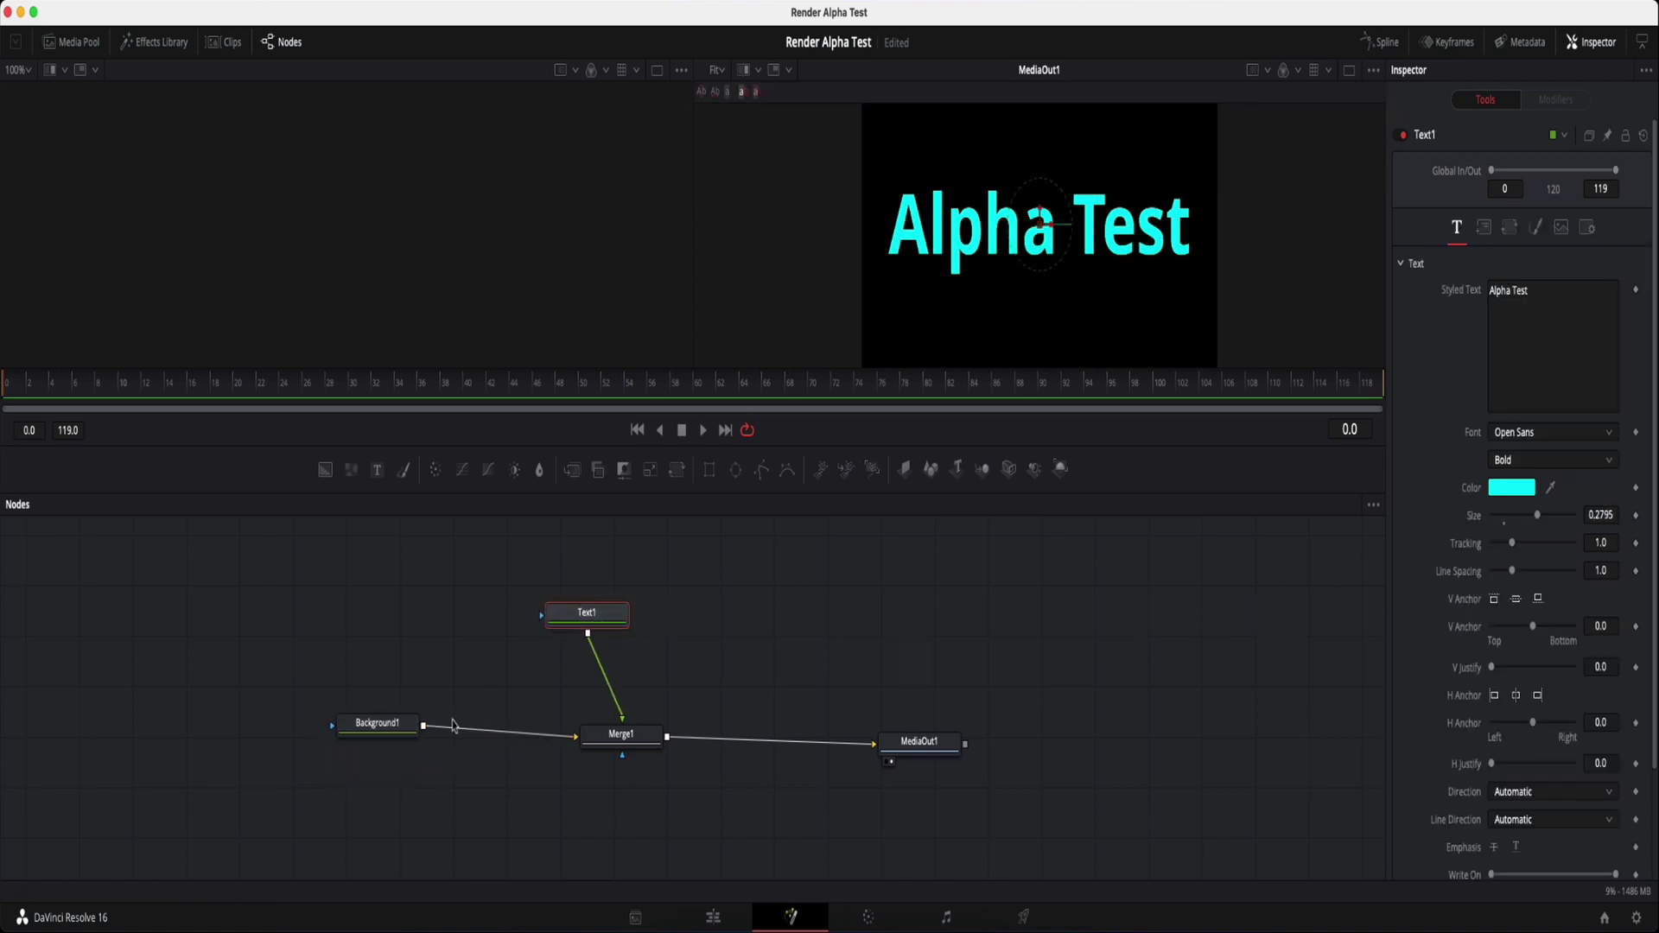
drag(408, 735, 410, 745)
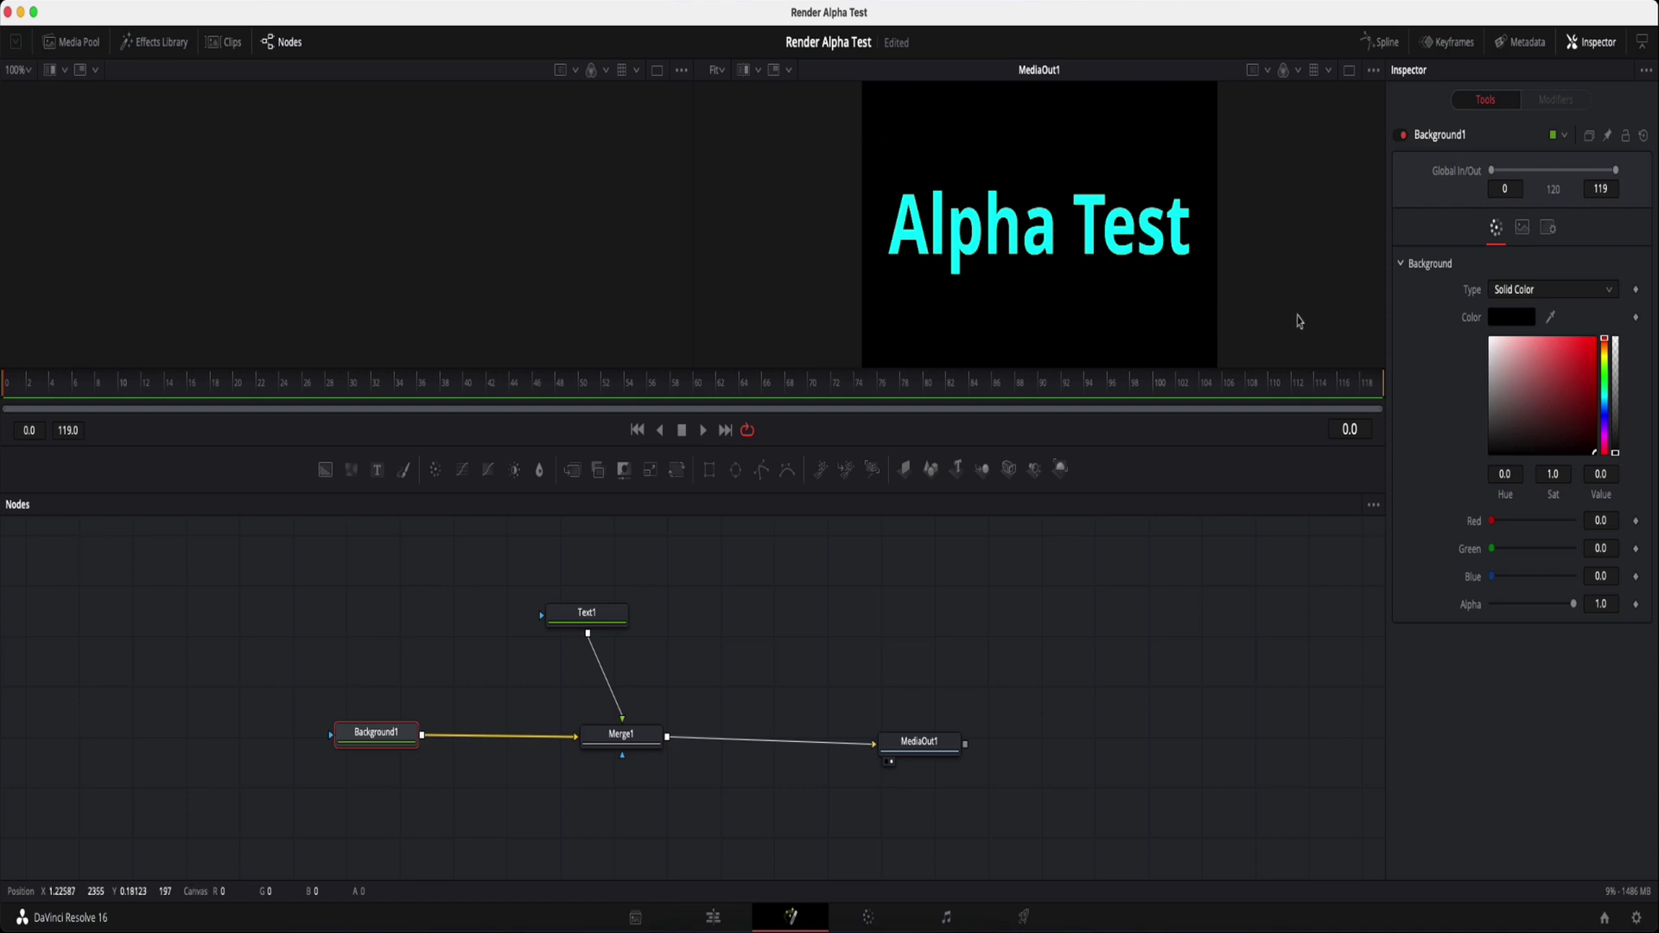
mouse_move(366, 735)
mouse_down()
mouse_move(379, 695)
mouse_move(386, 742)
mouse_up()
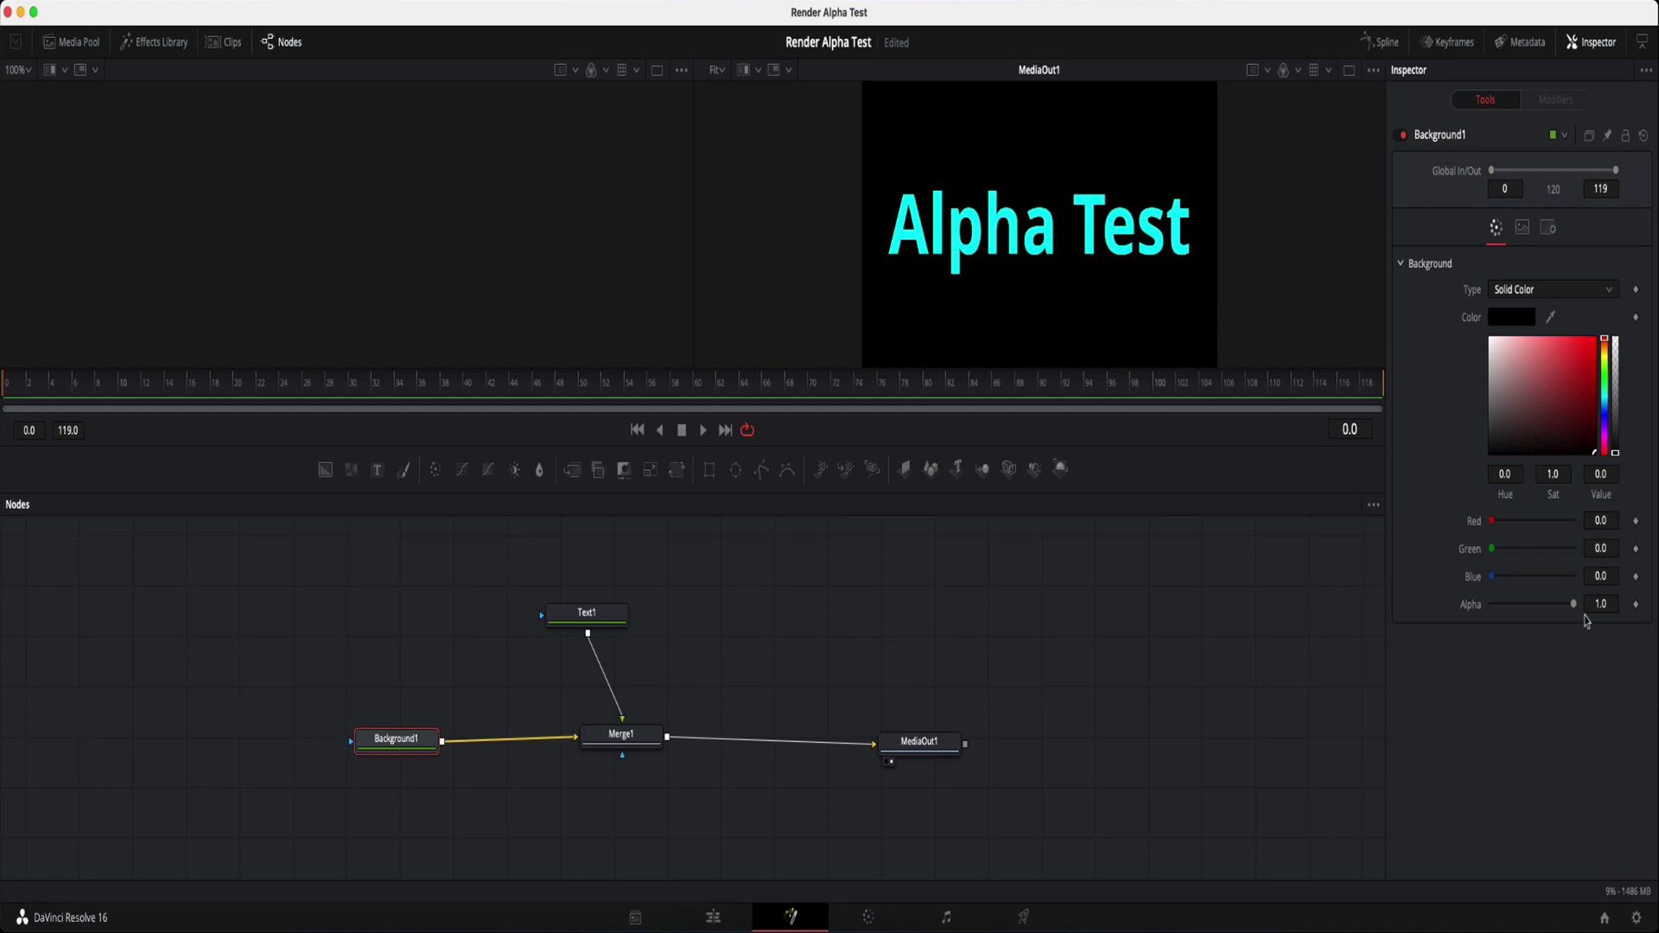
drag(1573, 604, 1479, 615)
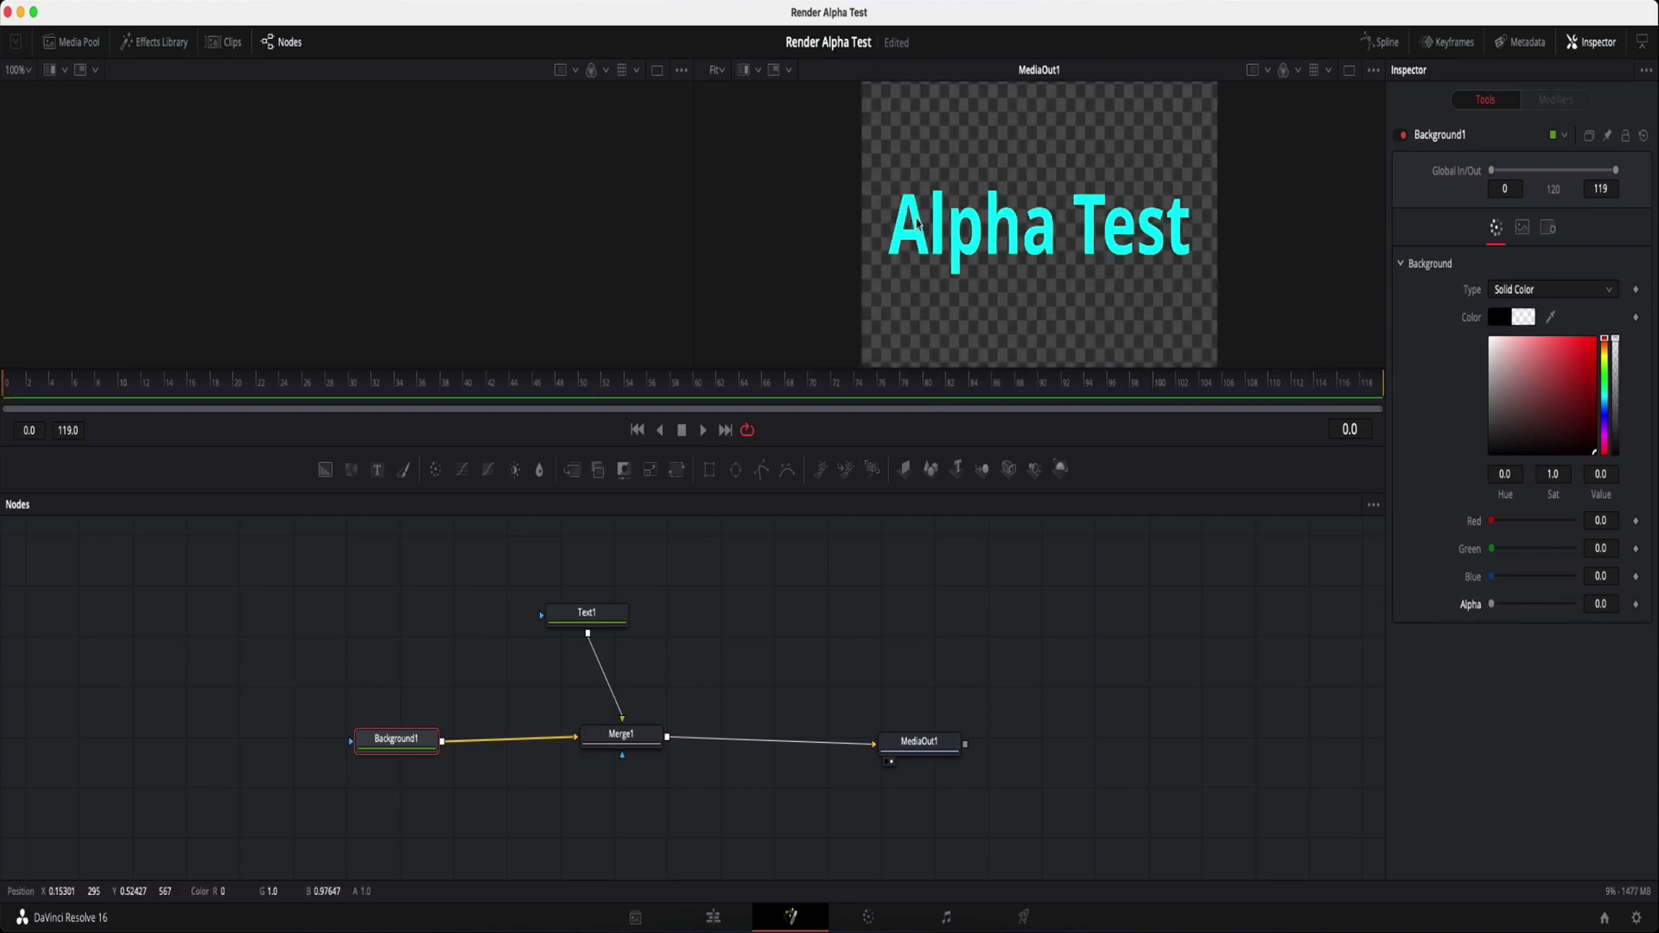
scroll(1098, 165, up, 1)
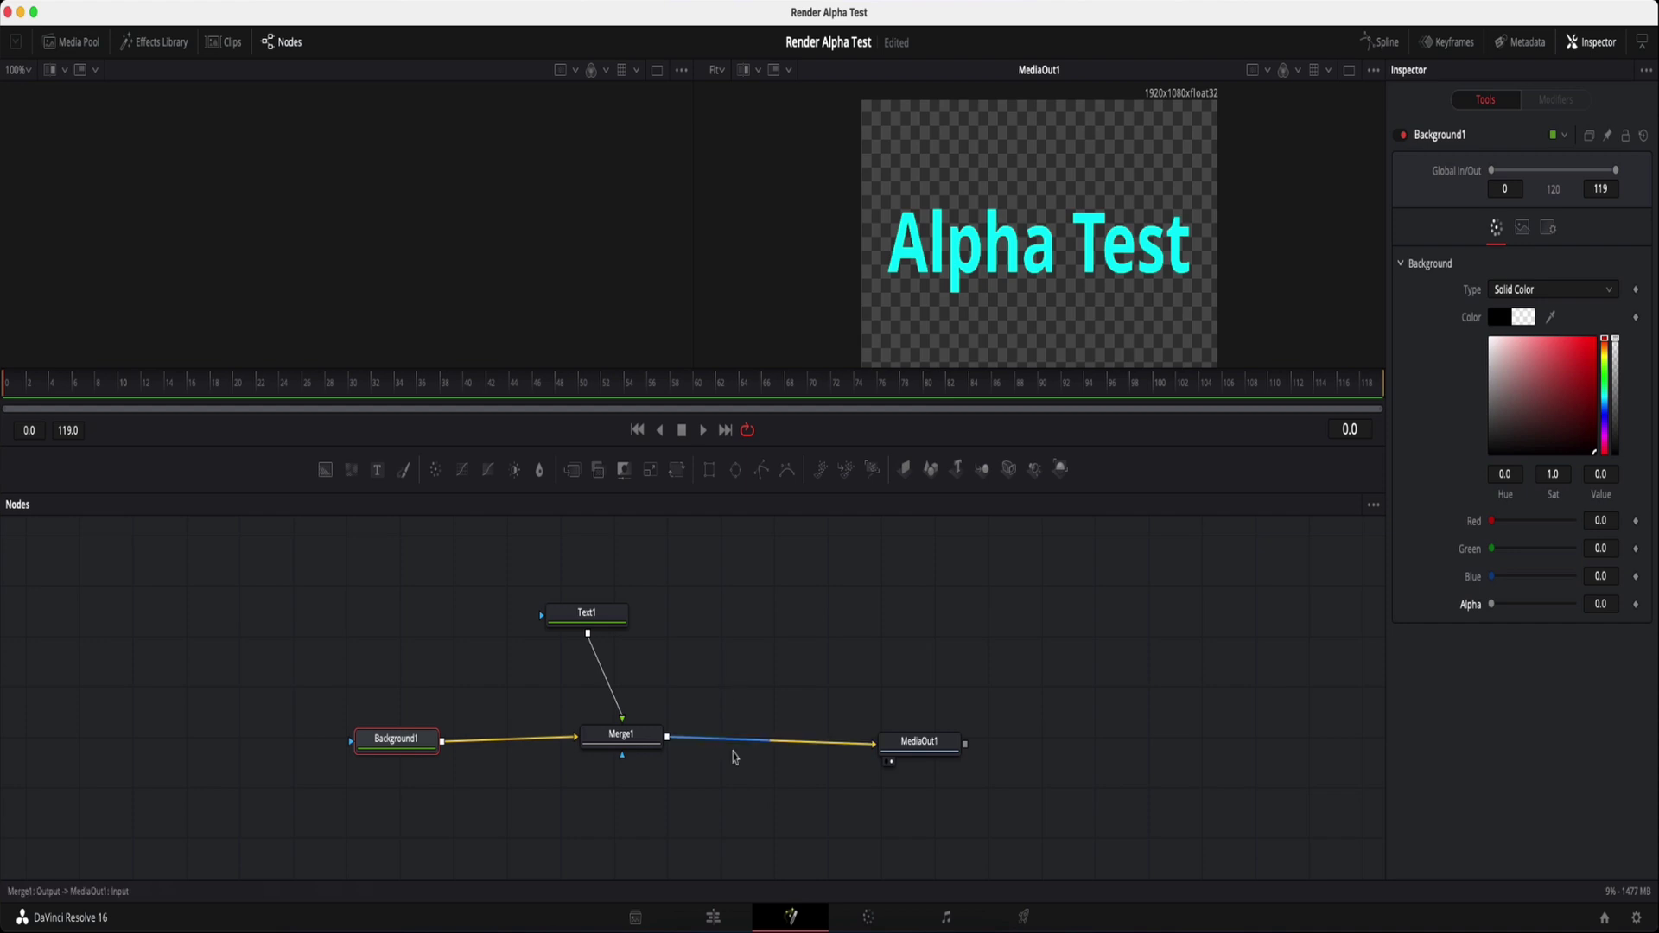
Place the Fusion Composition clip at the start of Video 1, play it, and return to Fusion.
click(736, 916)
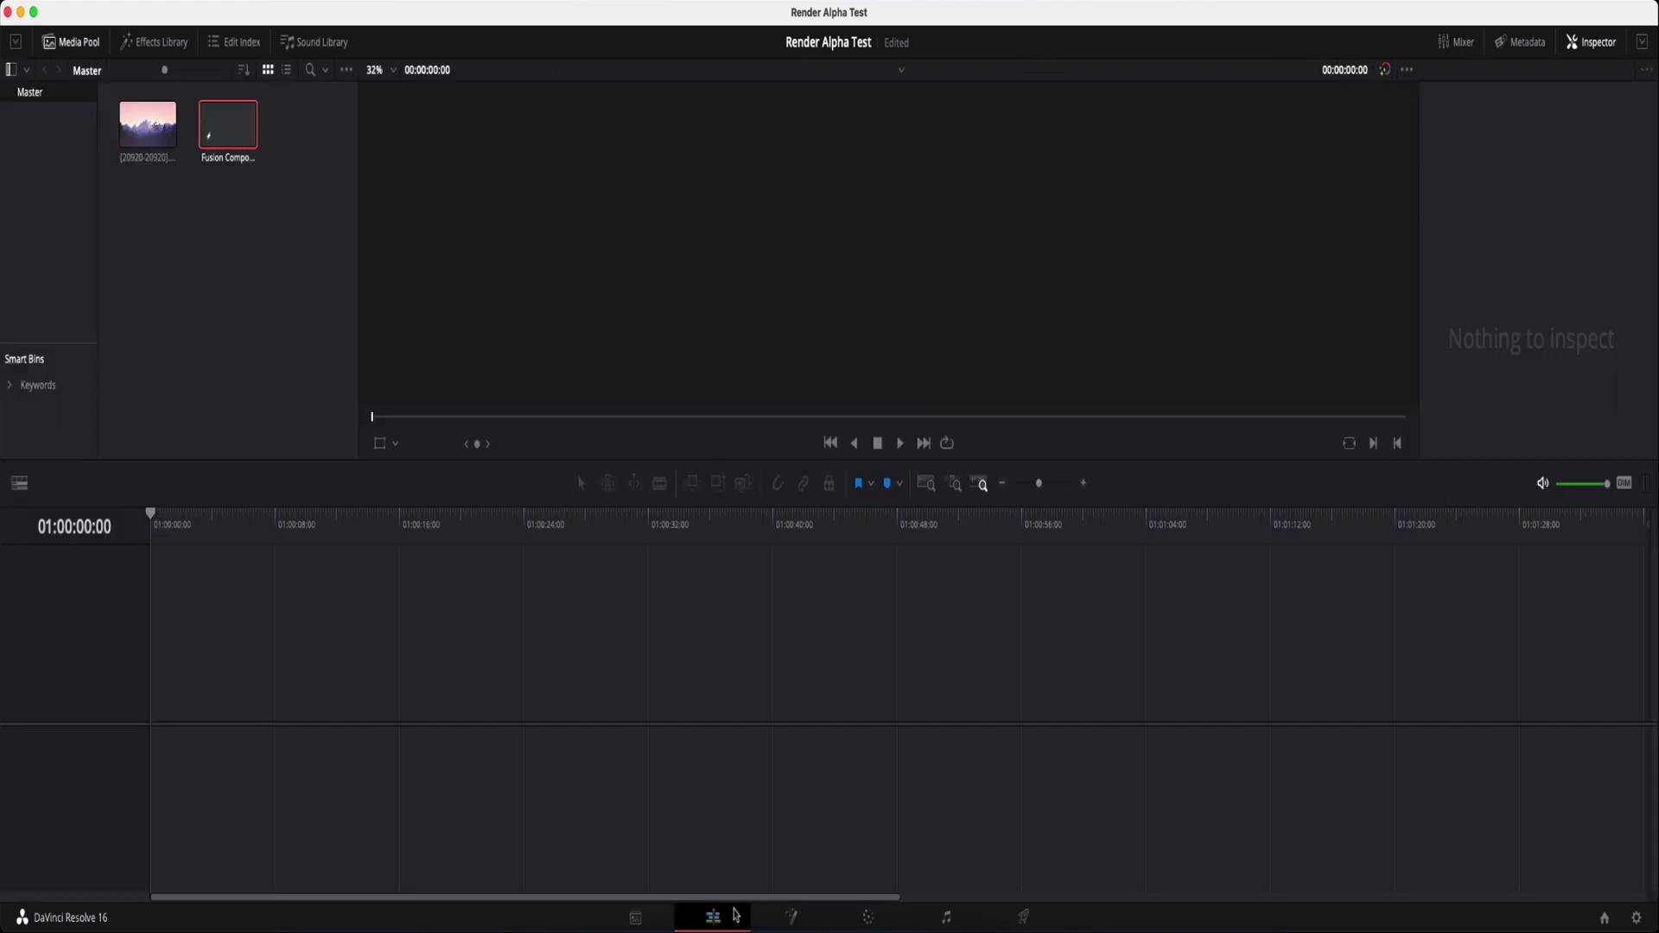
drag(213, 110, 153, 739)
key(shift+z)
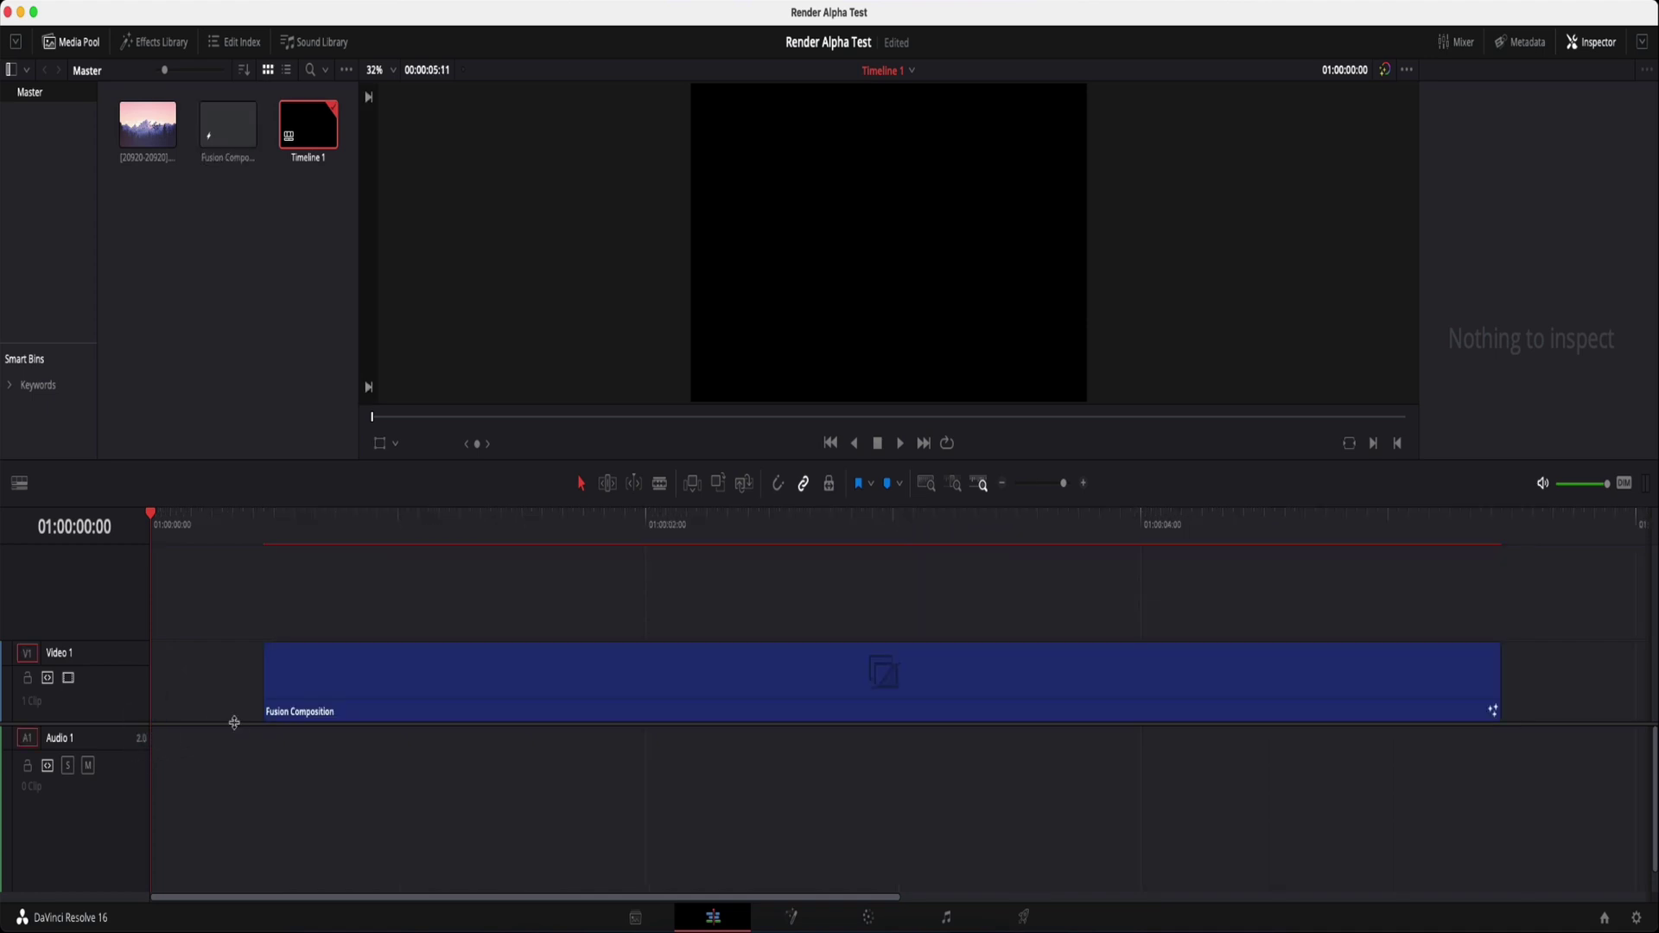
drag(352, 667, 185, 676)
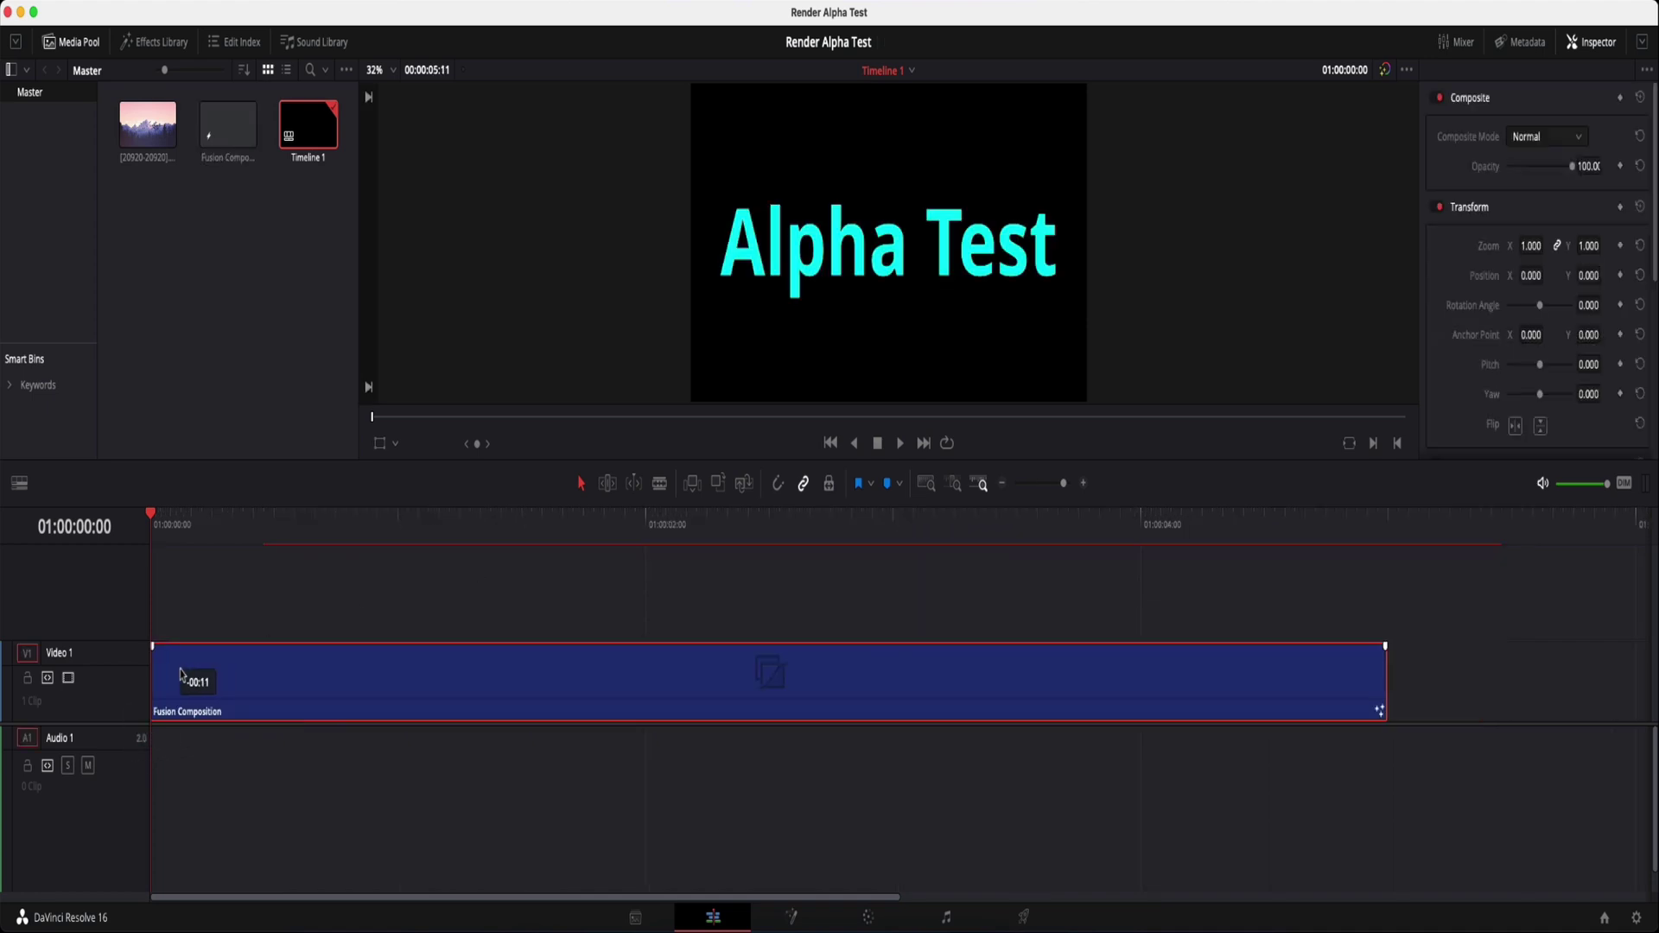
key(space)
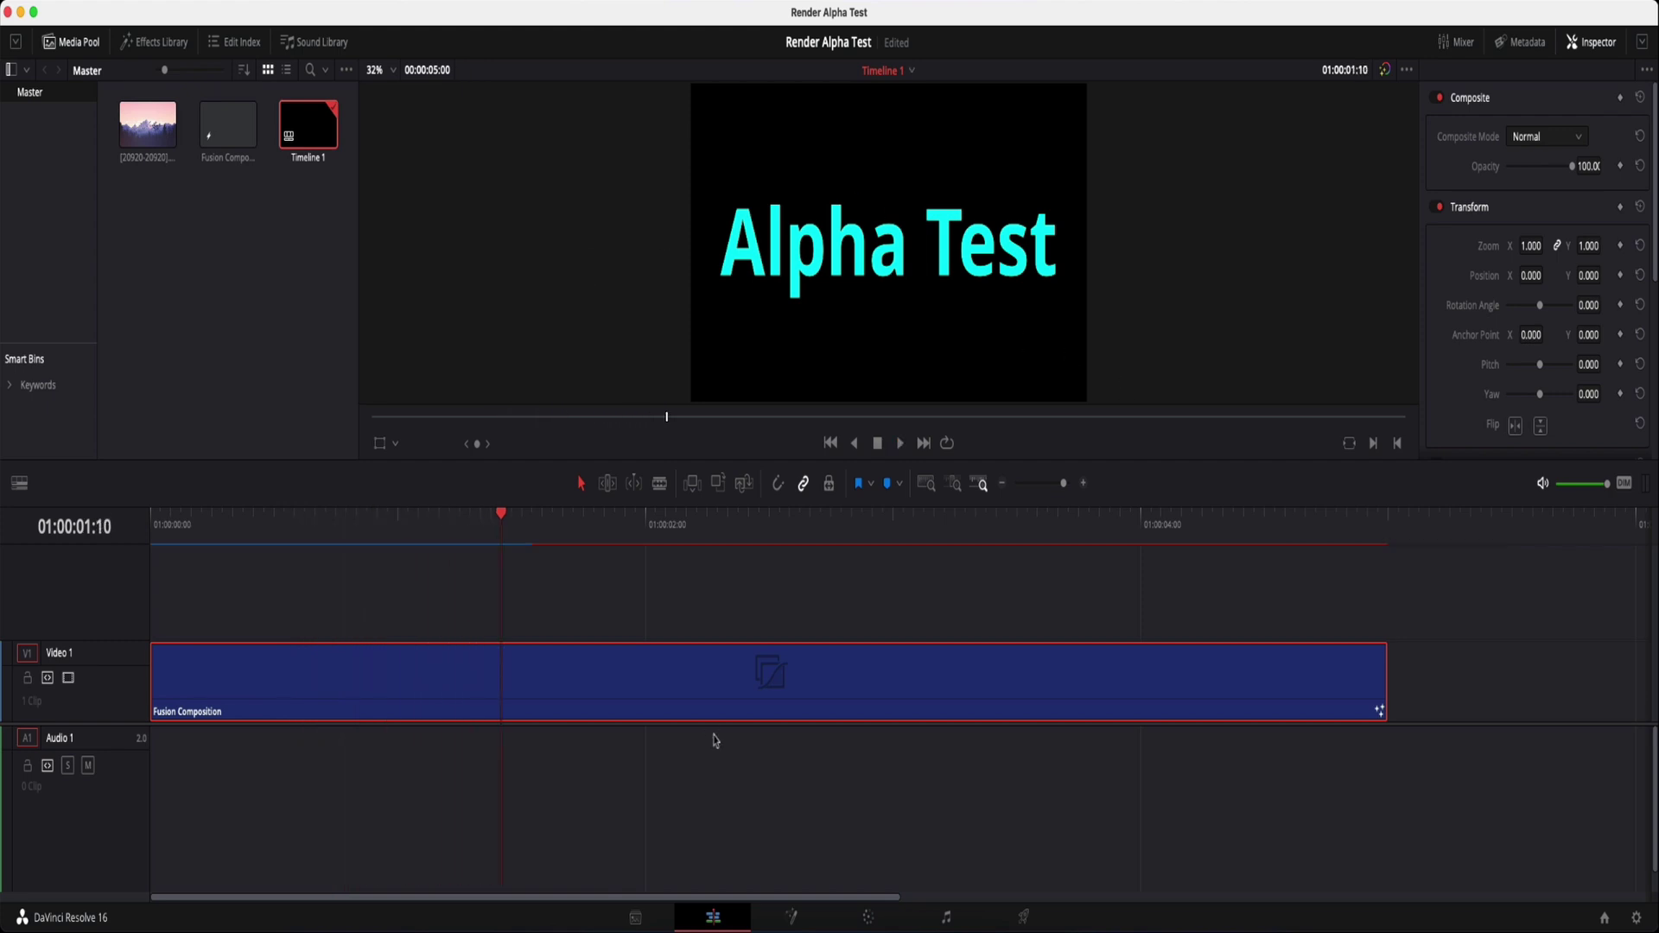
click(809, 922)
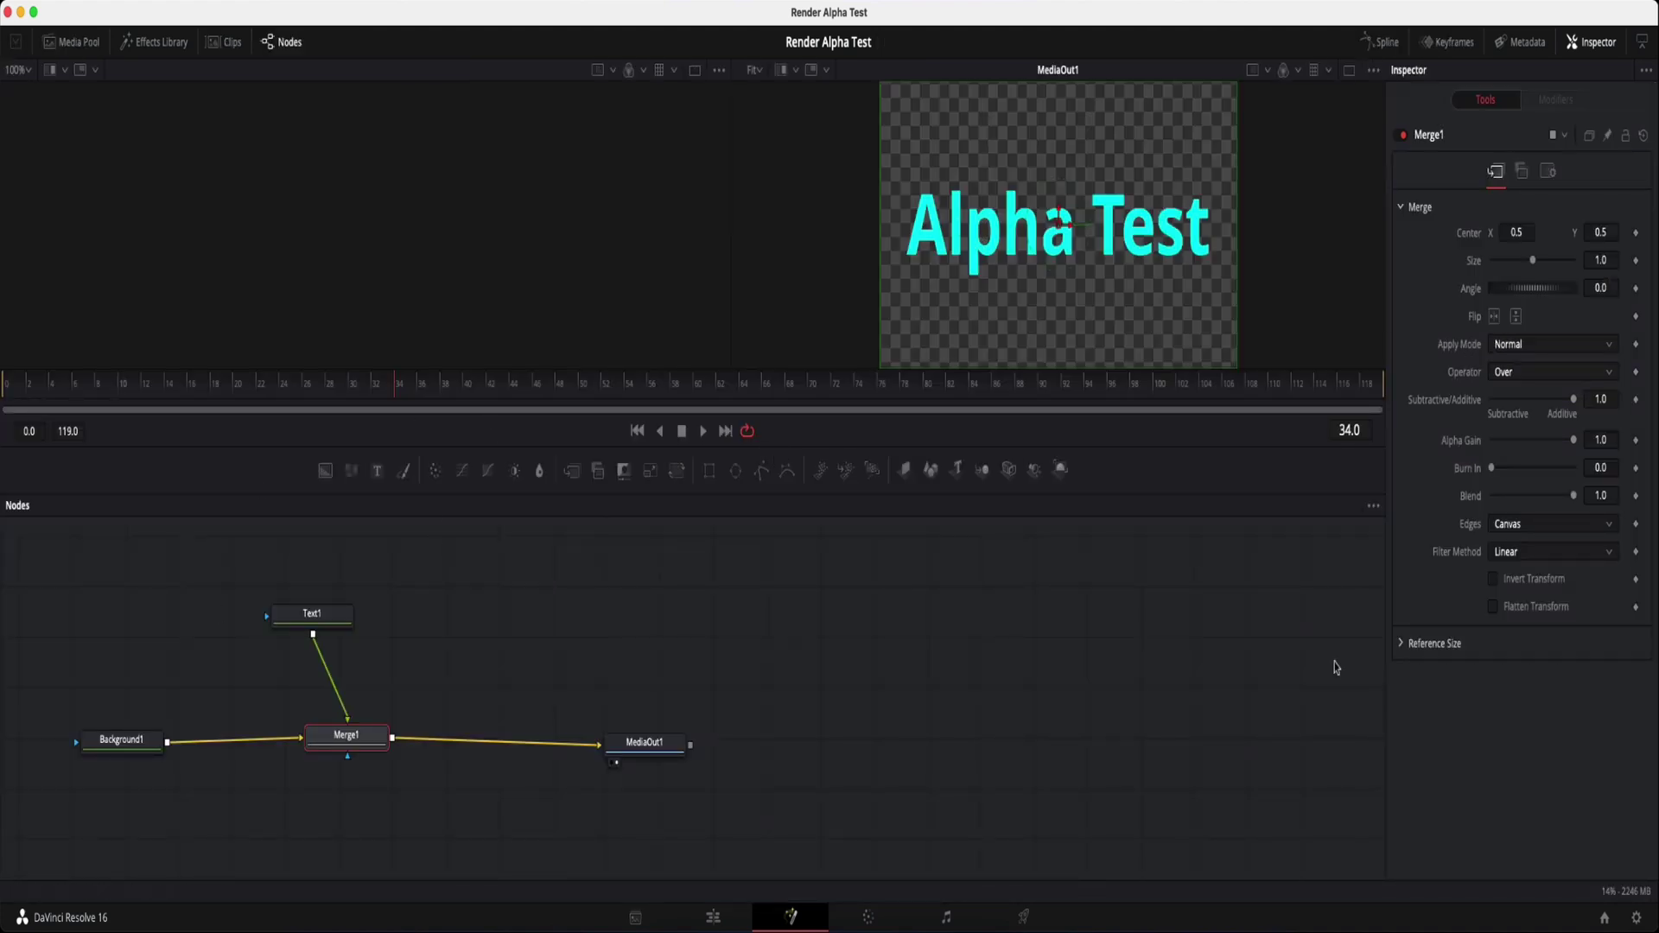
On the Deliver page, name the render AlphaTest and save it to the Desktop.
click(1035, 921)
mouse_move(35, 12)
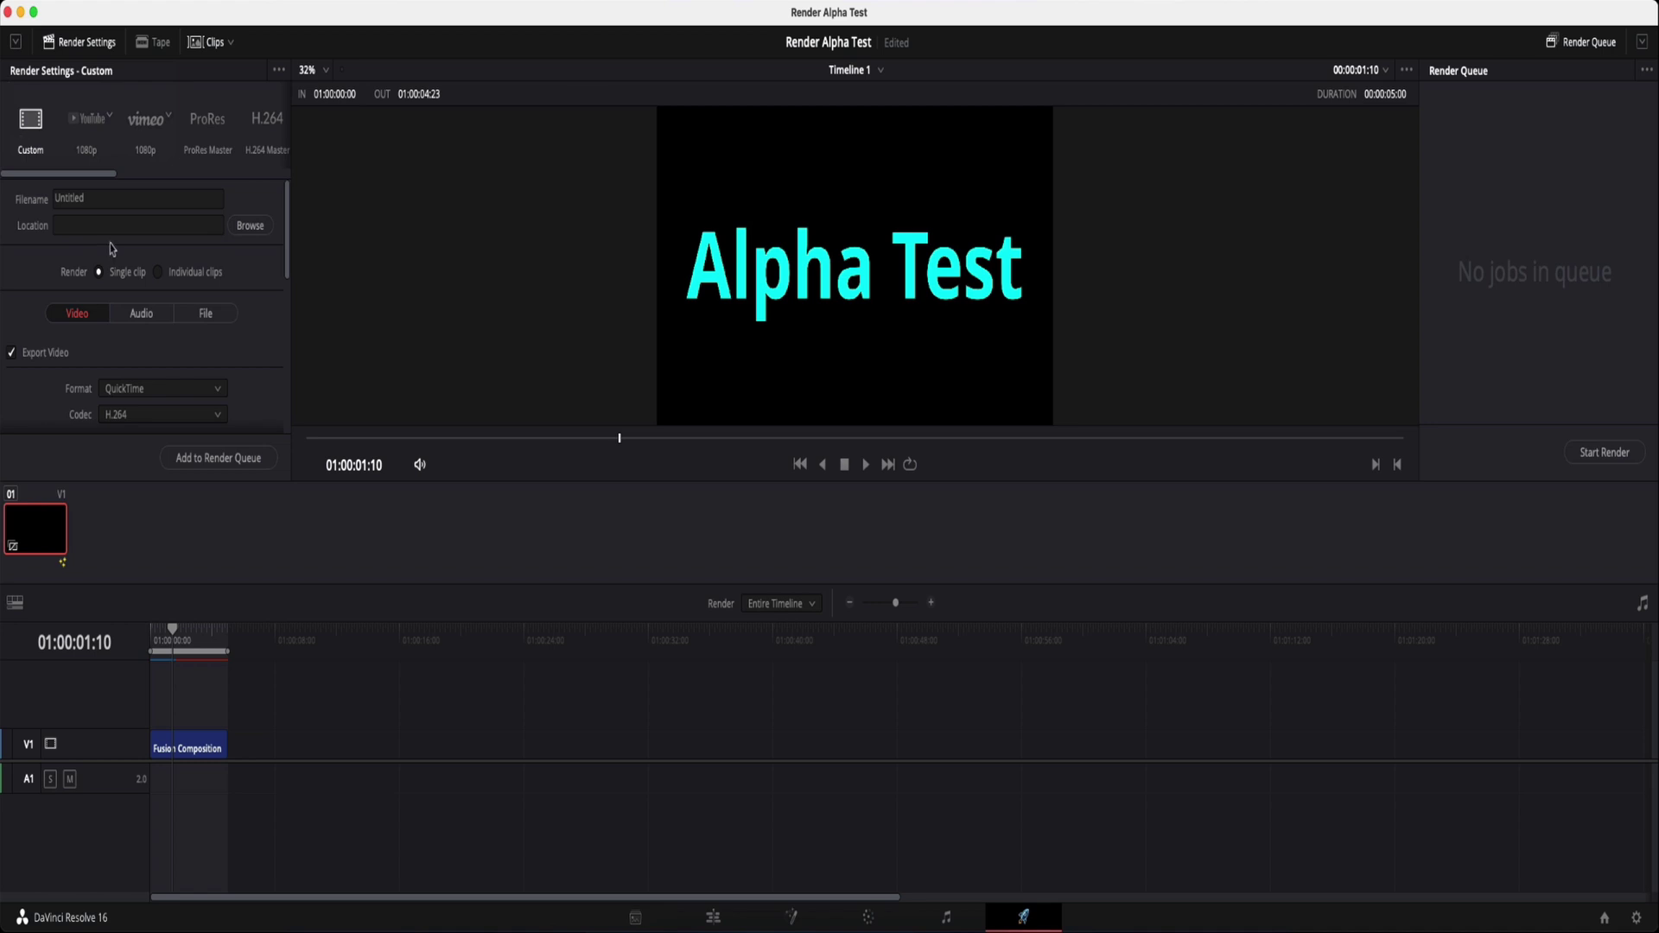
click(100, 198)
text(Al)
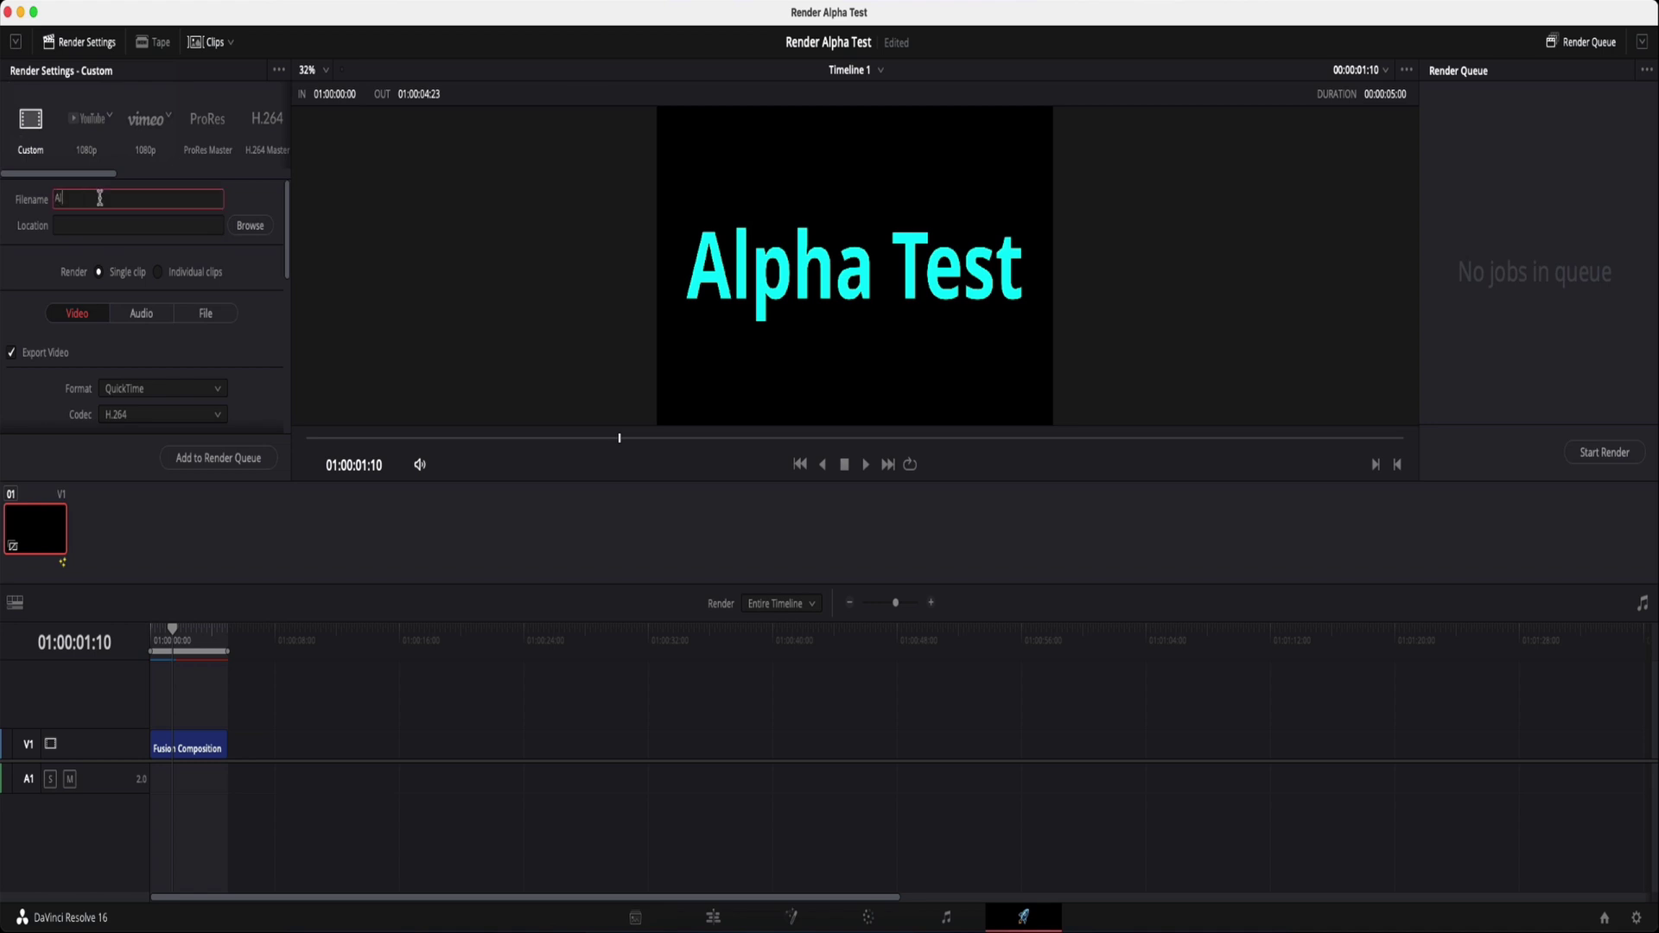
text(phaTest)
click(247, 232)
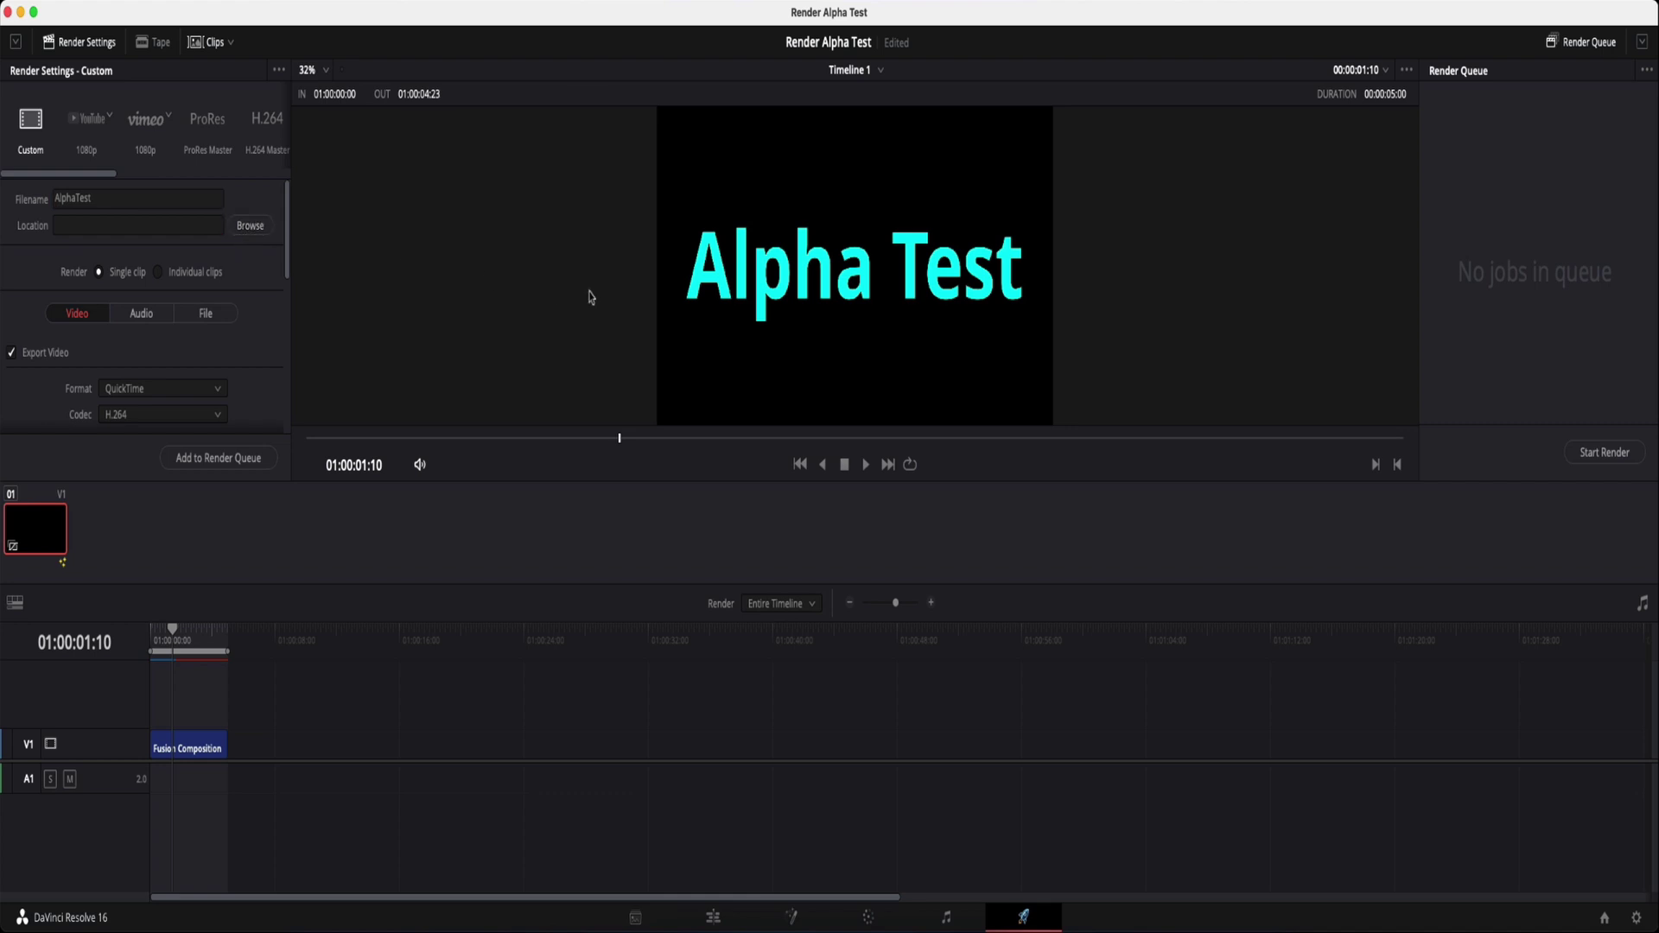
click(519, 189)
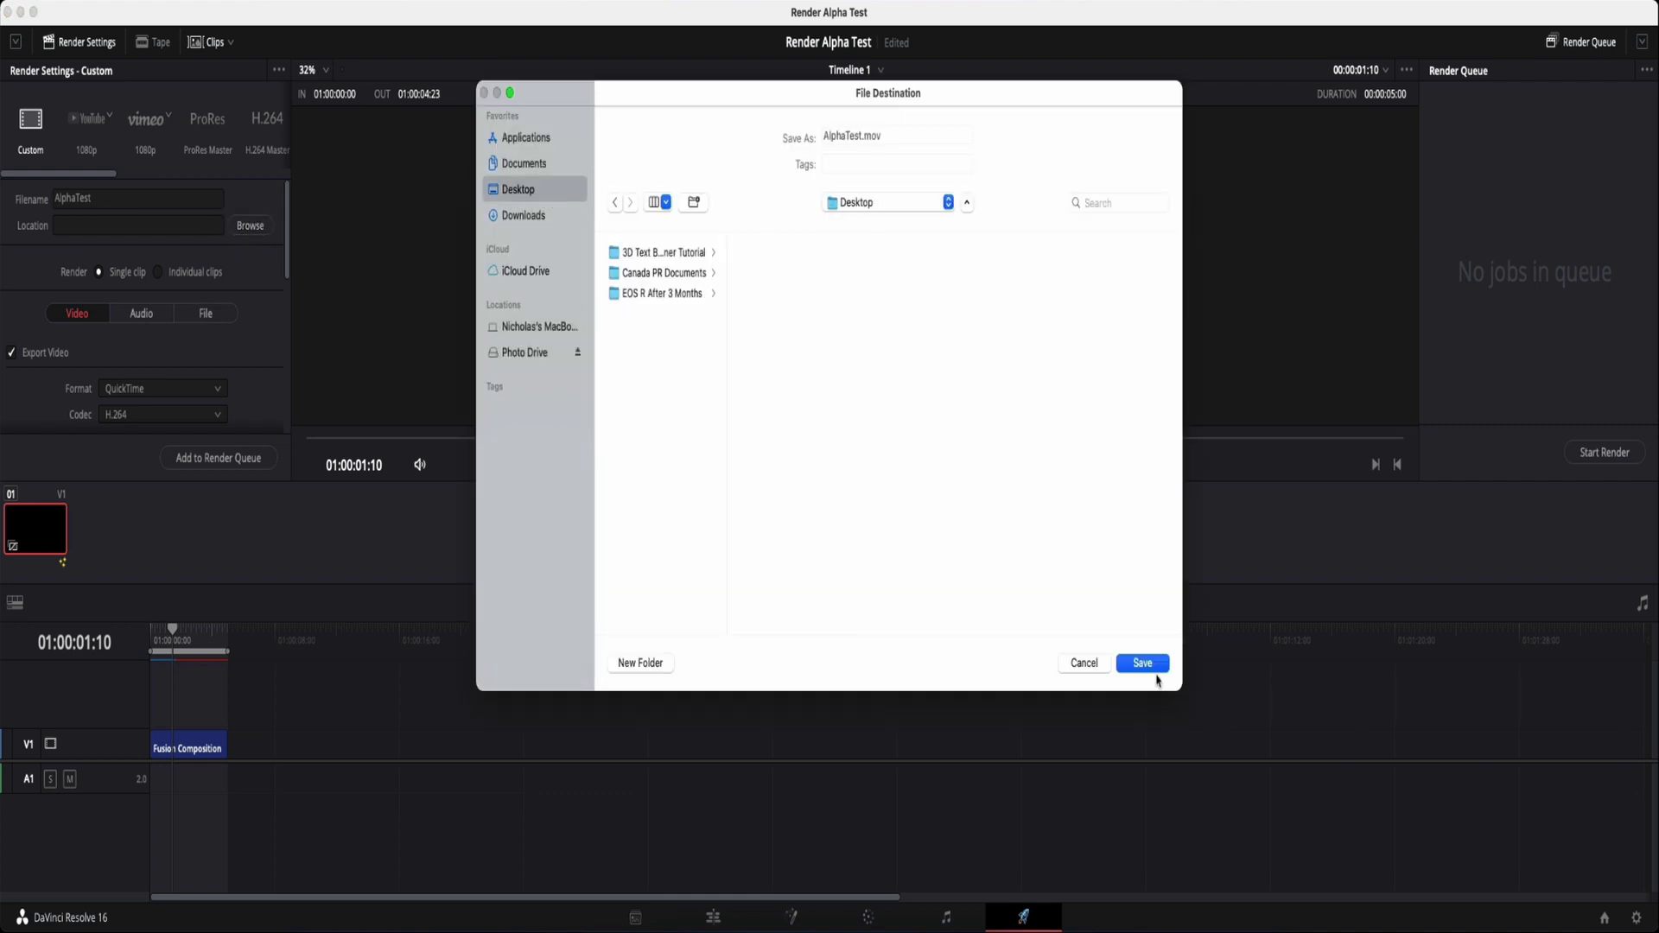
click(1142, 663)
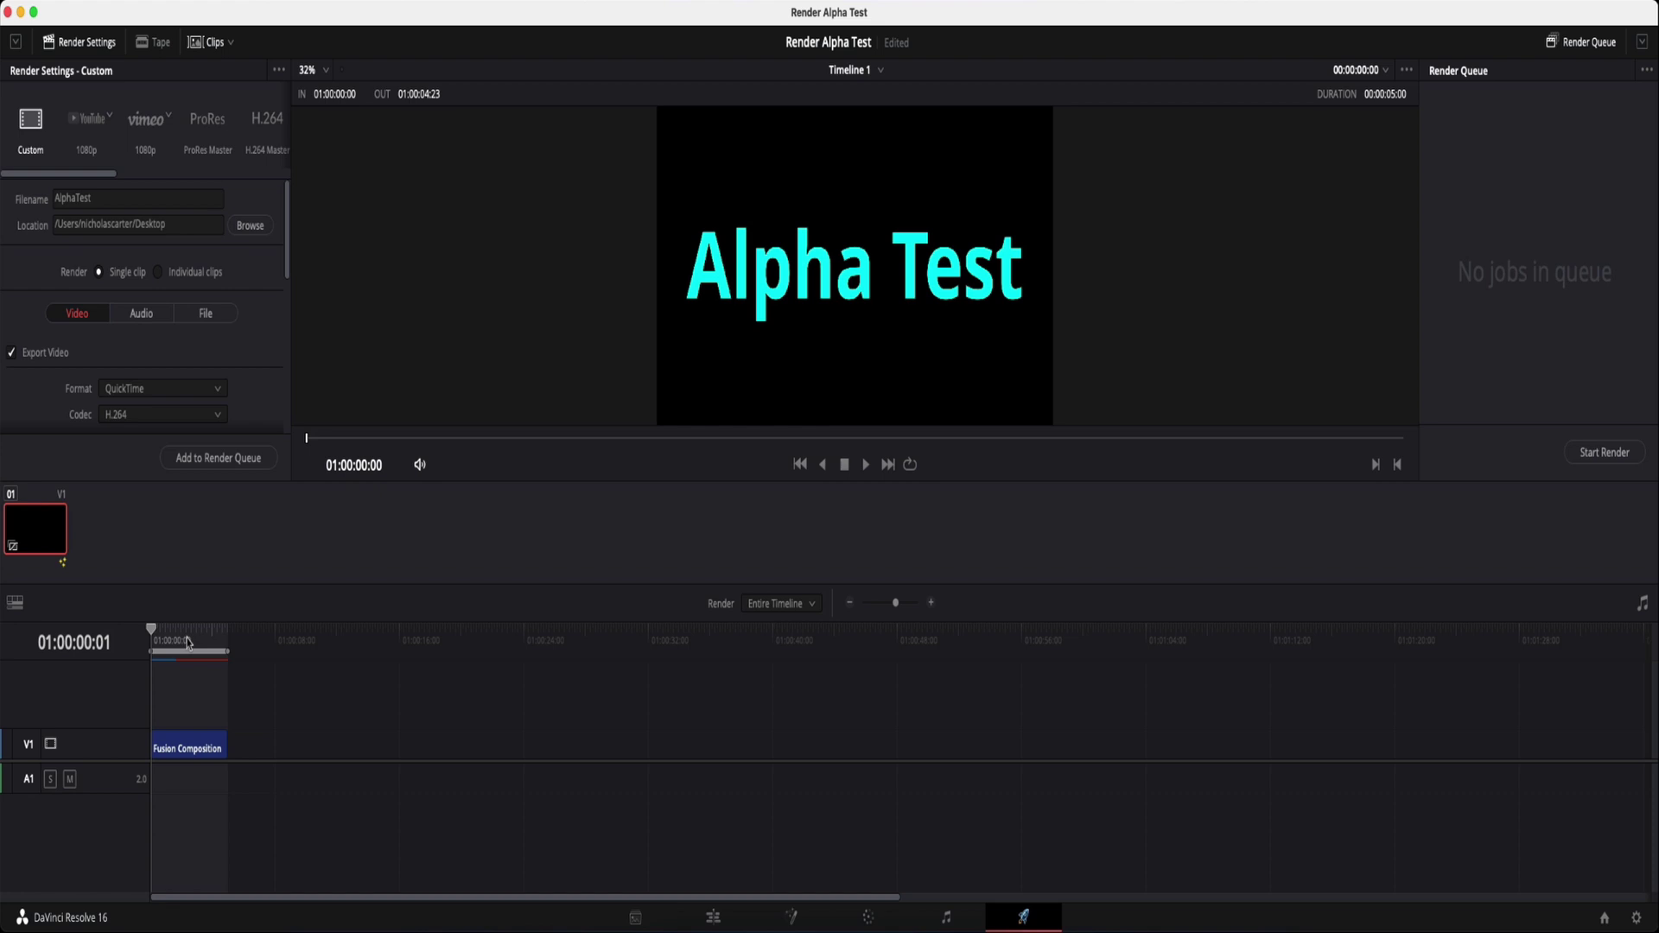
Render as individual clips with the DNxHR codec and Export Alpha enabled.
mouse_move(188, 642)
mouse_down()
mouse_move(211, 641)
mouse_move(169, 643)
mouse_up()
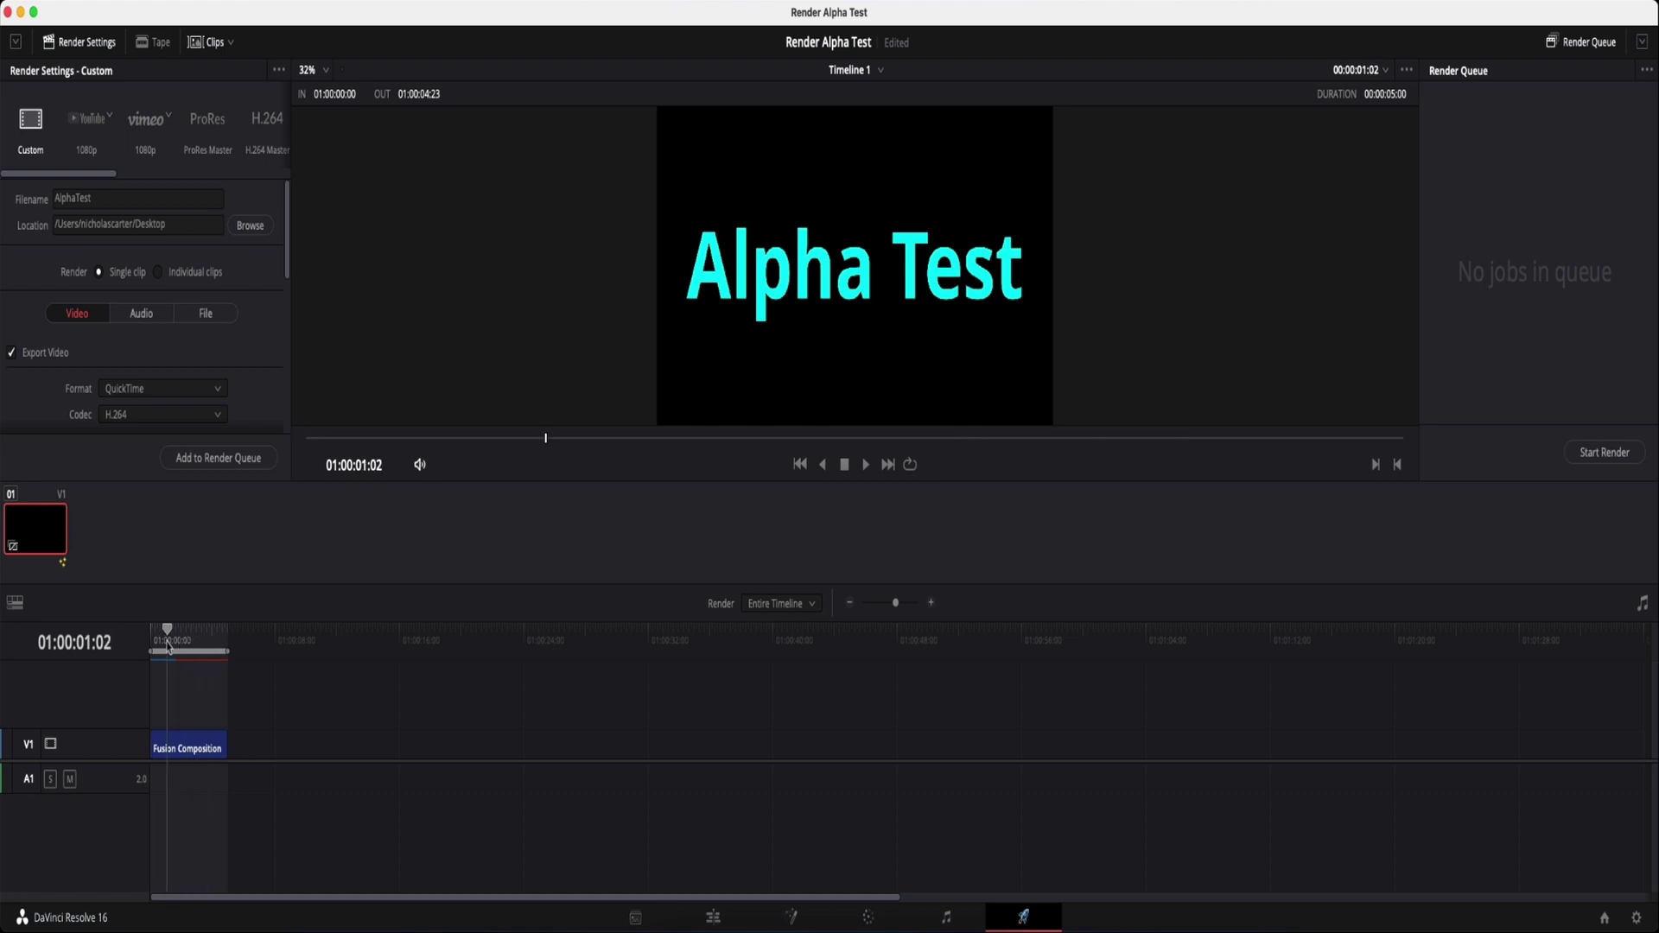
click(159, 274)
scroll(179, 292, down, 5)
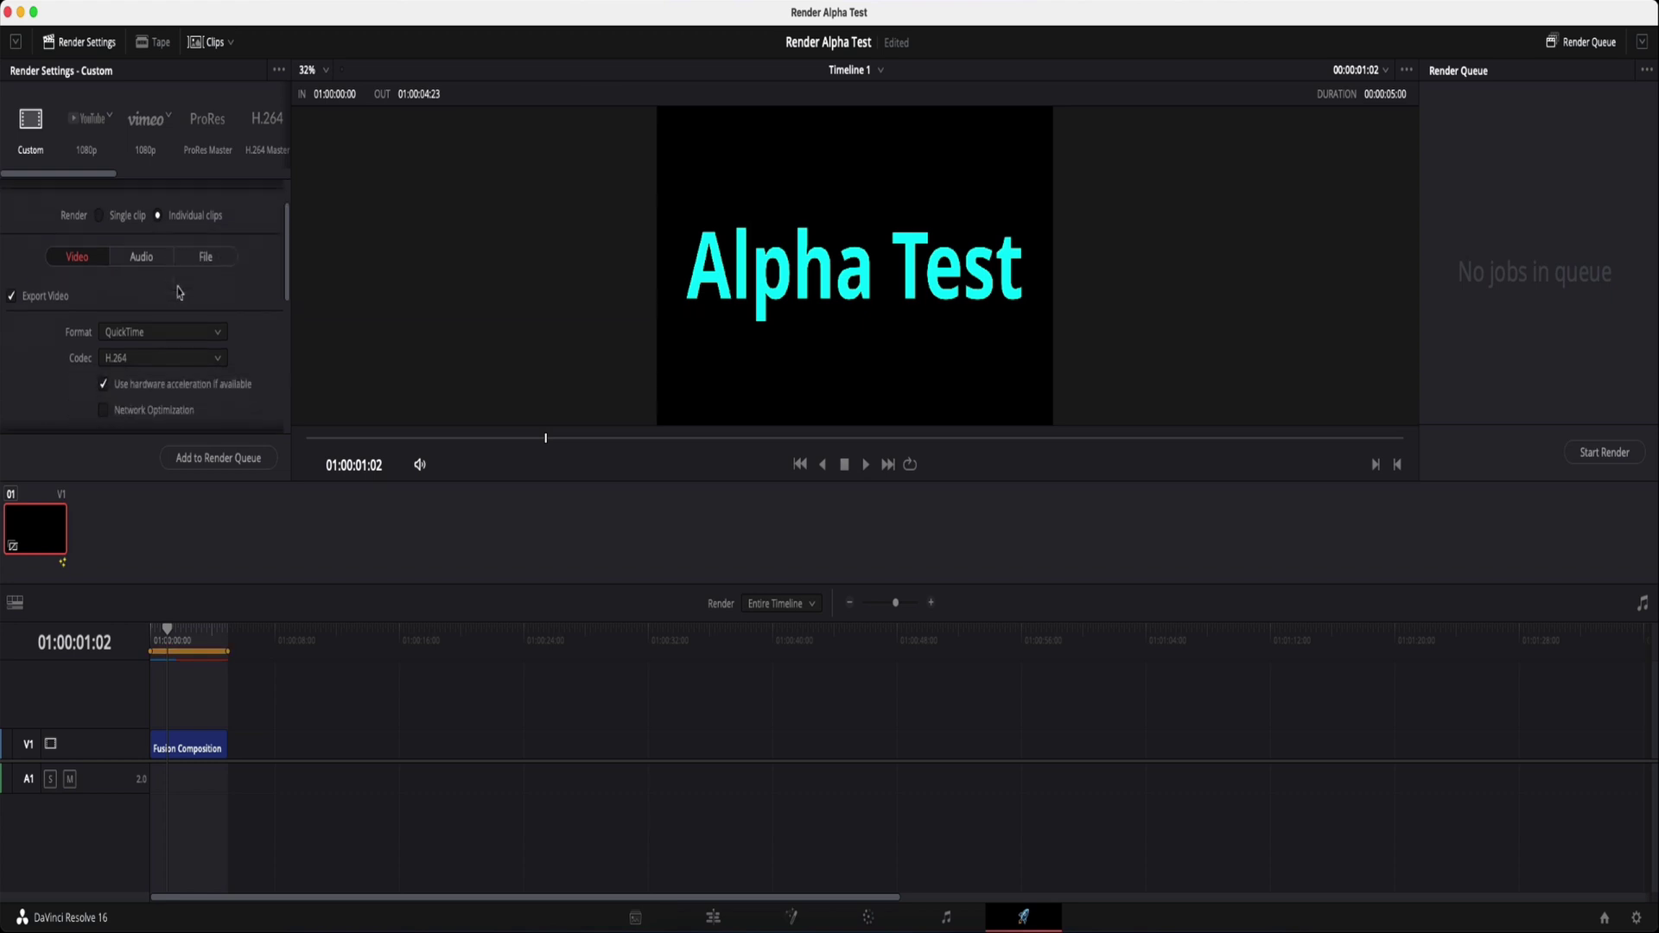
scroll(179, 292, up, 3)
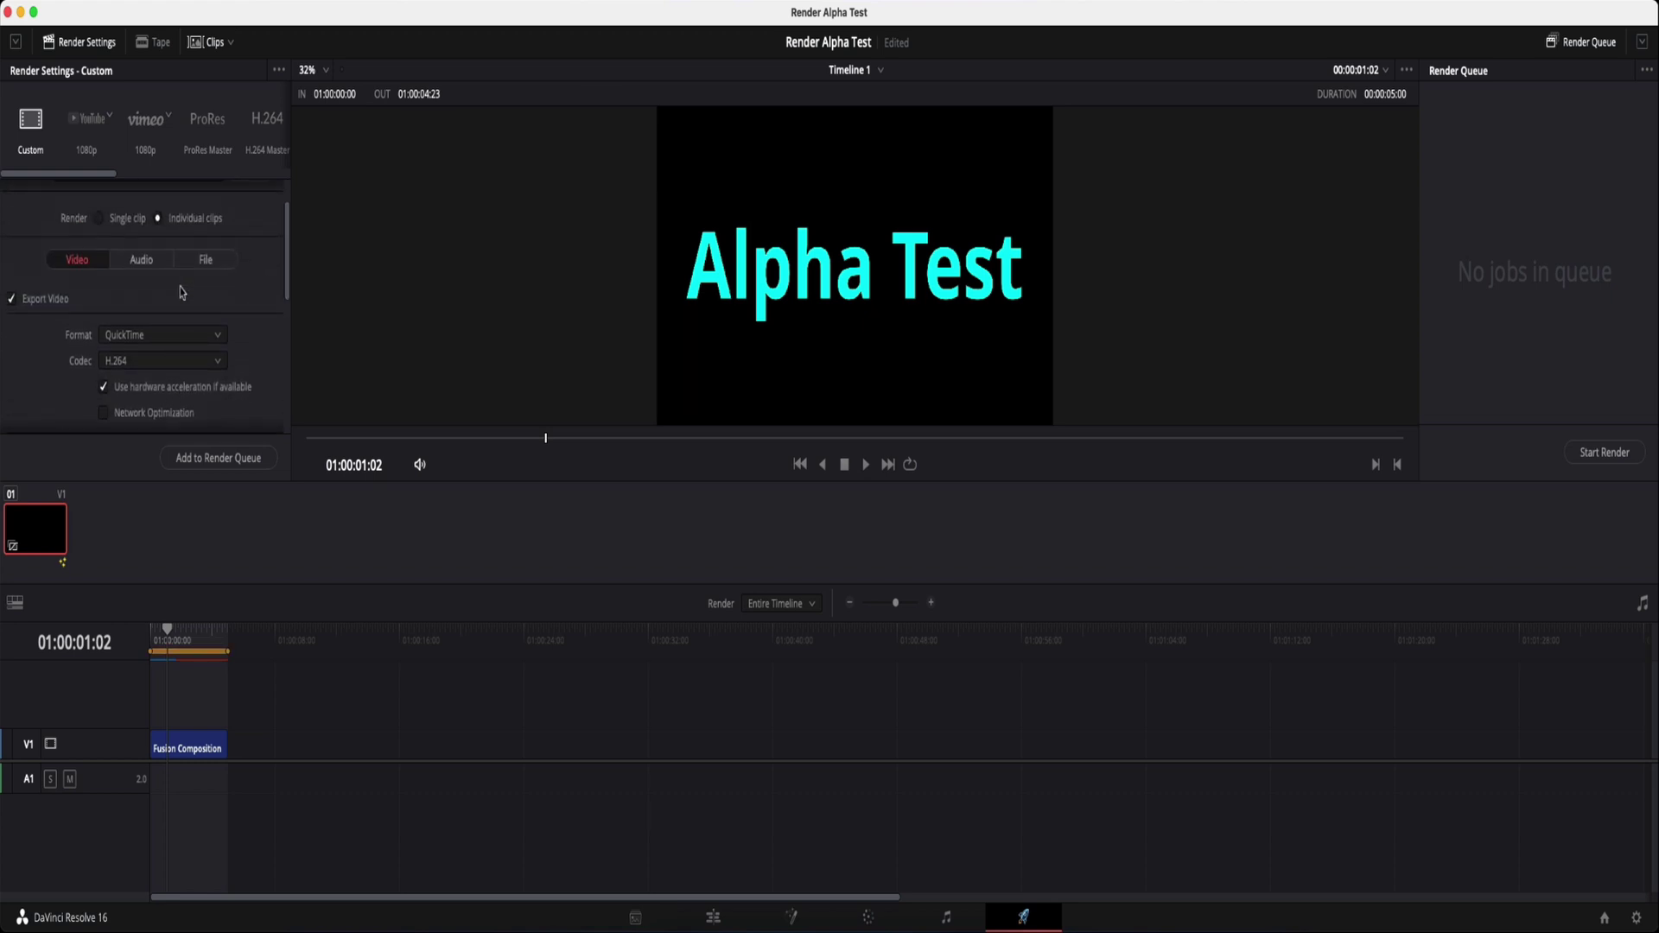
scroll(69, 275, down, 2)
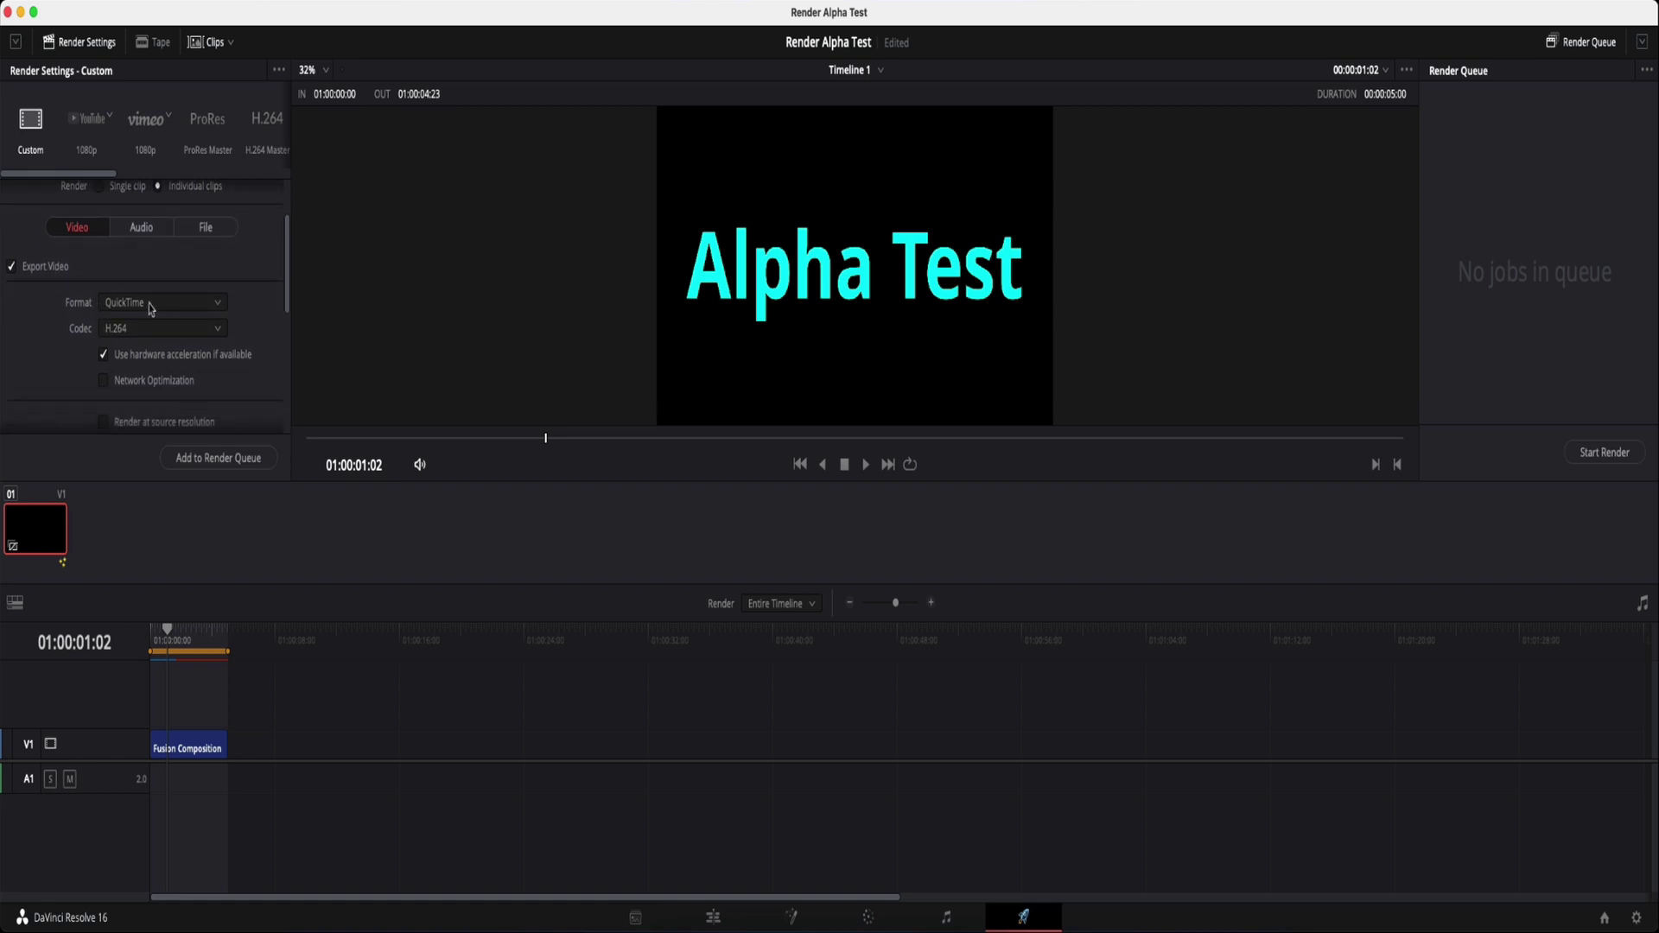
scroll(151, 308, down, 1)
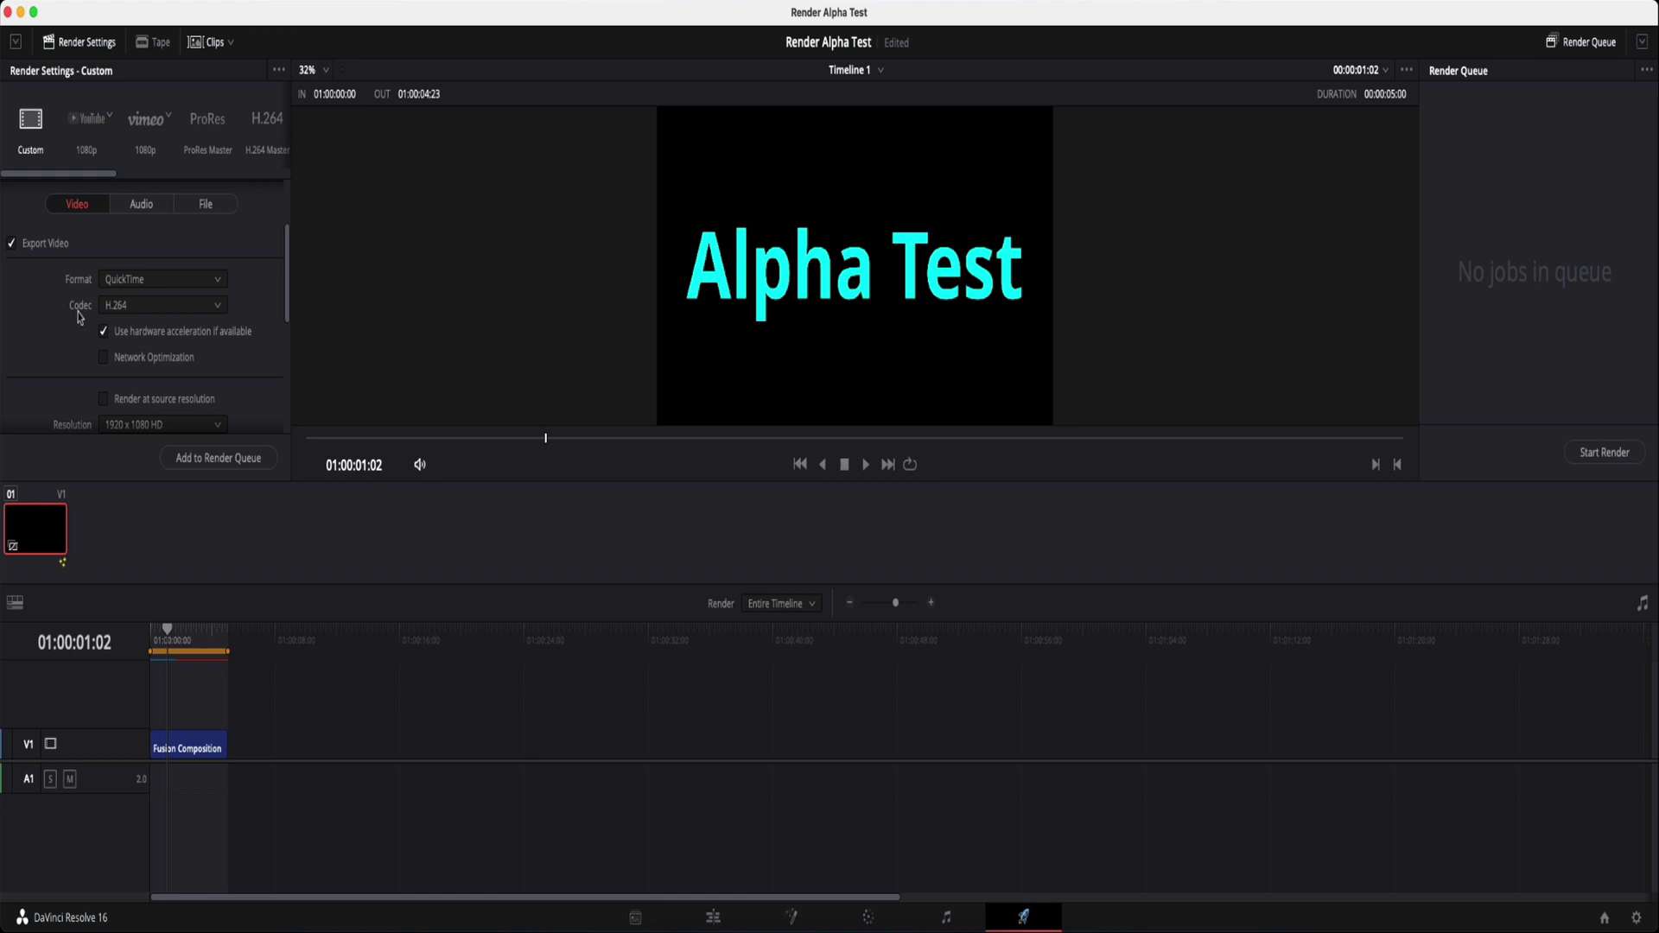
click(129, 308)
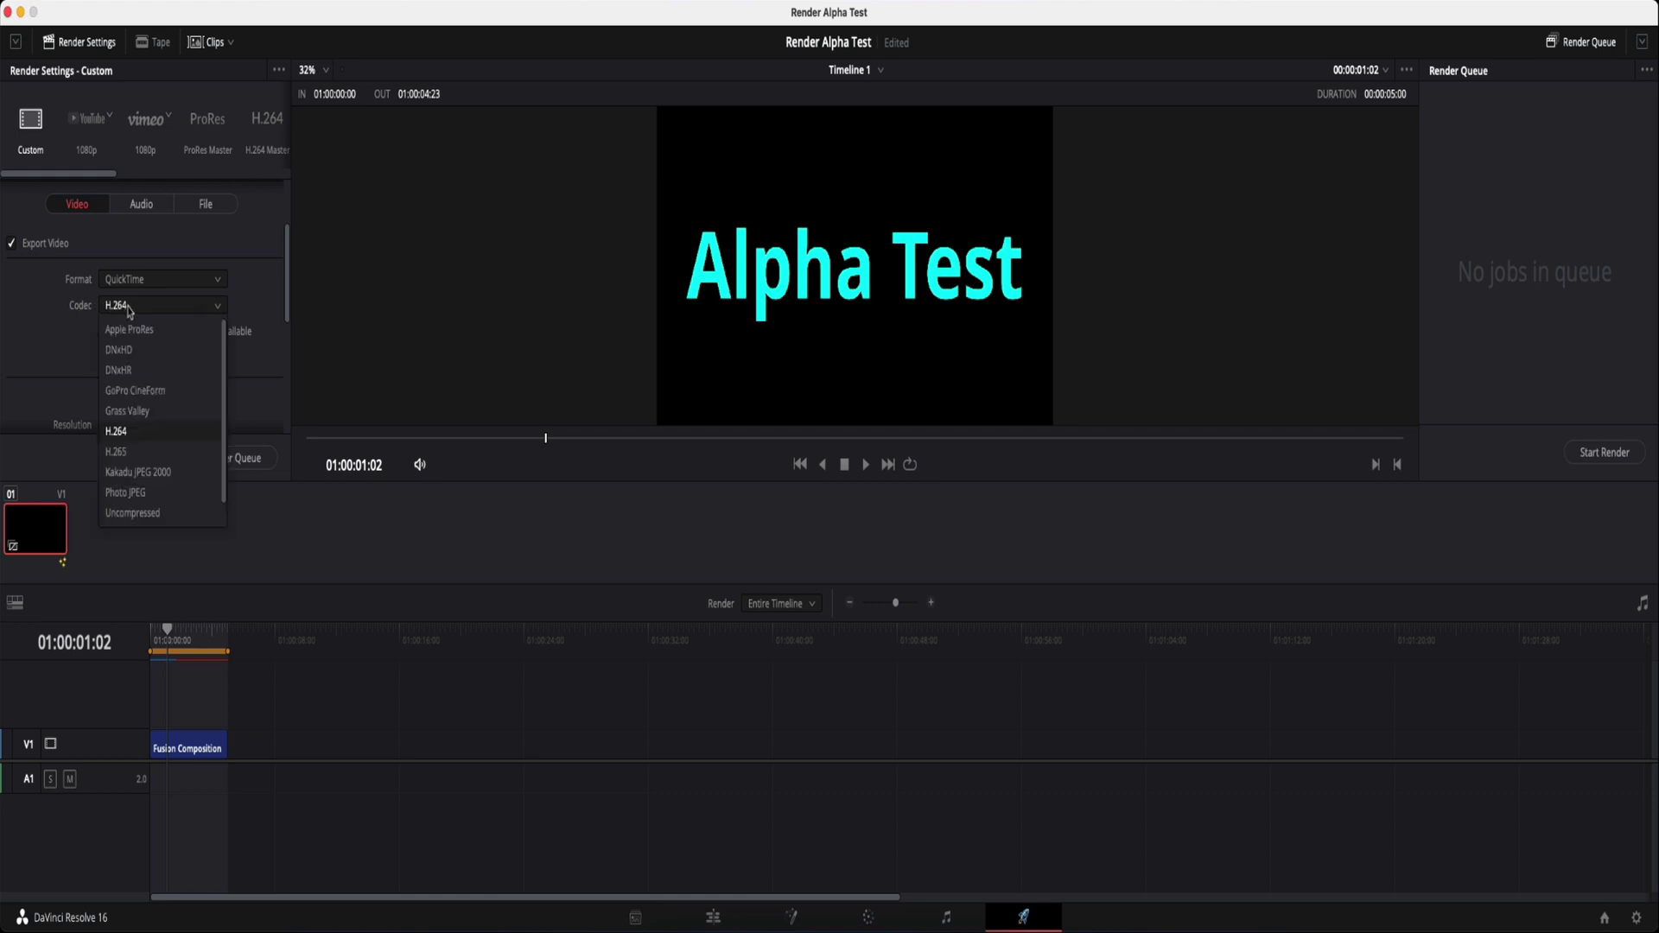
click(139, 372)
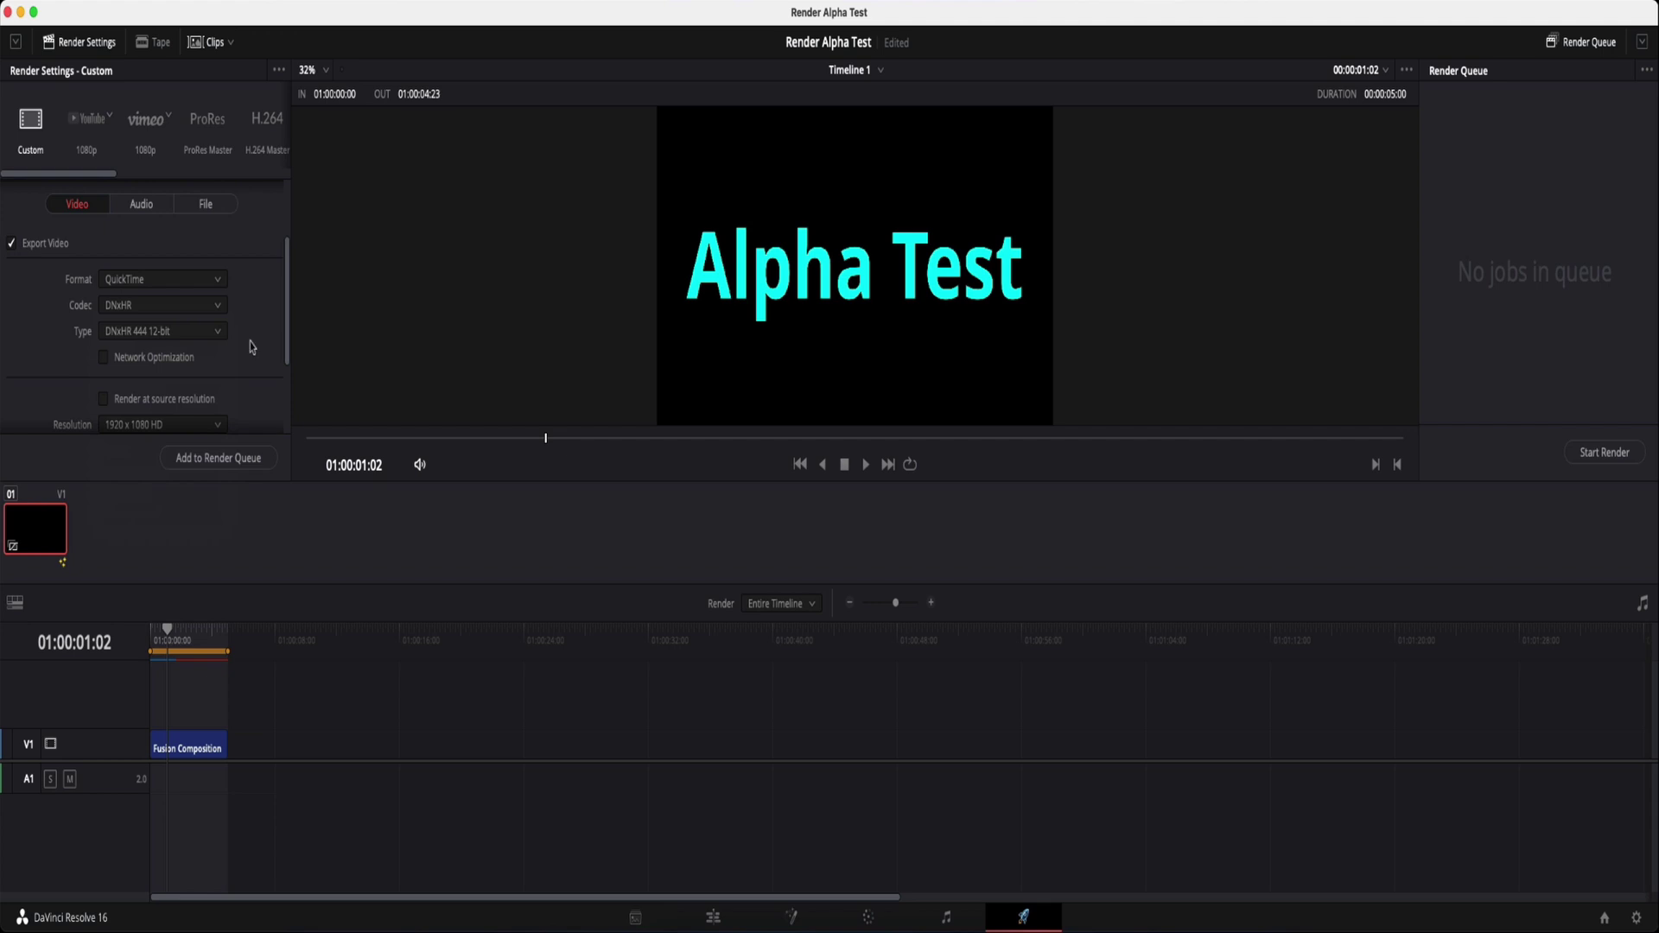
scroll(252, 347, down, 3)
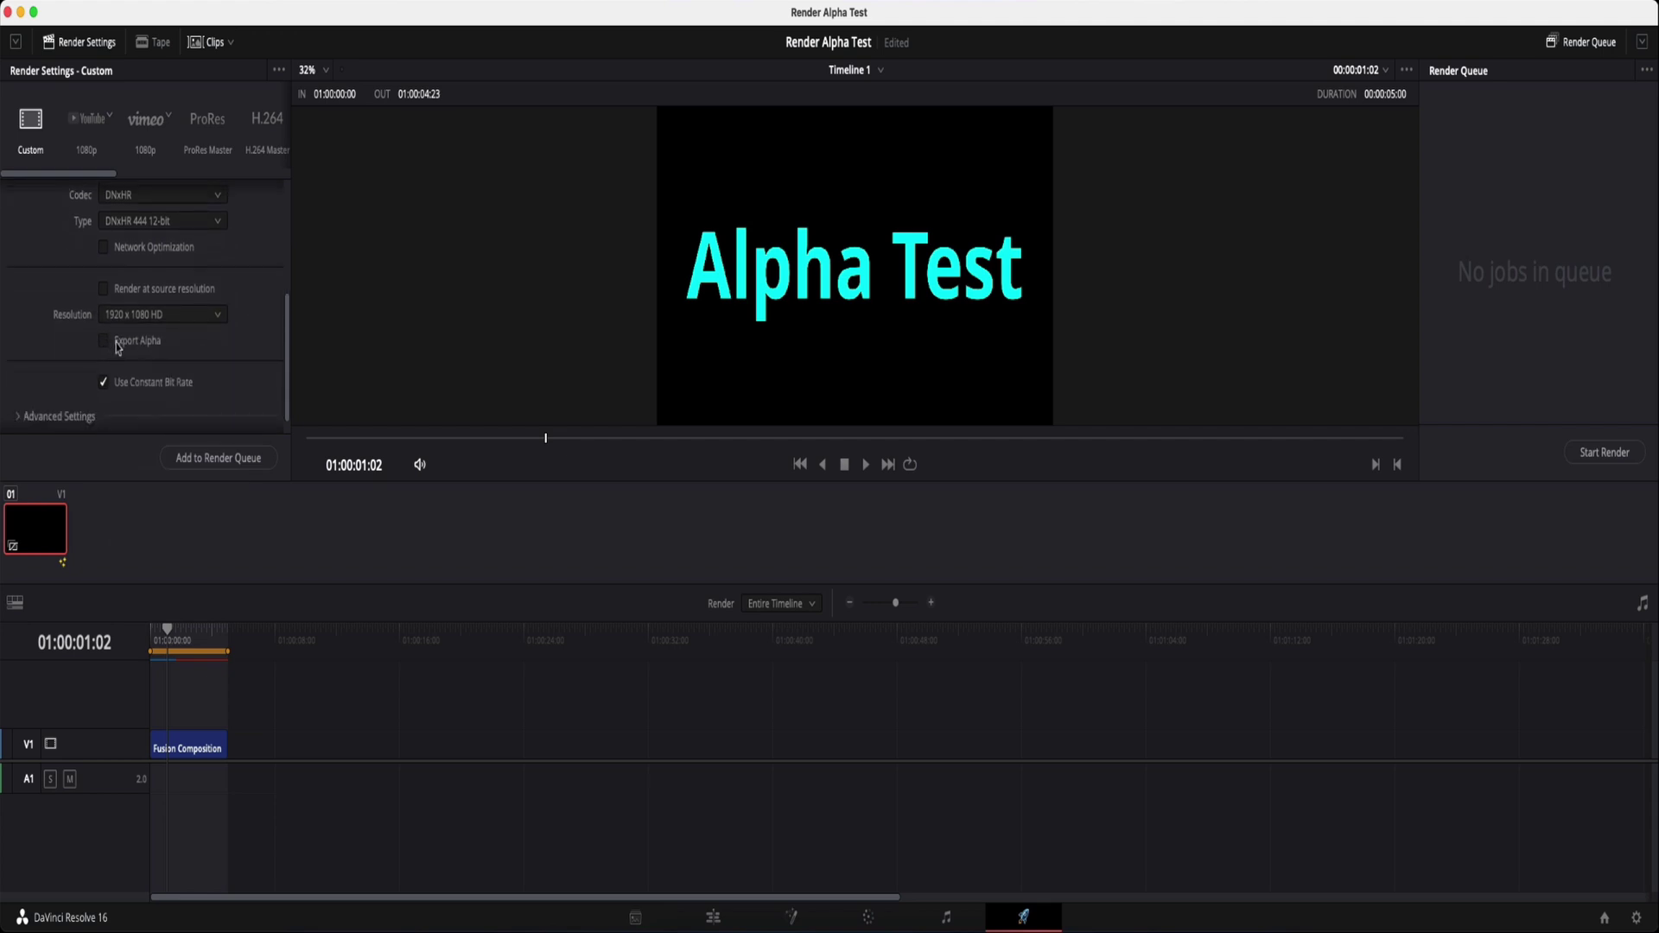
click(104, 343)
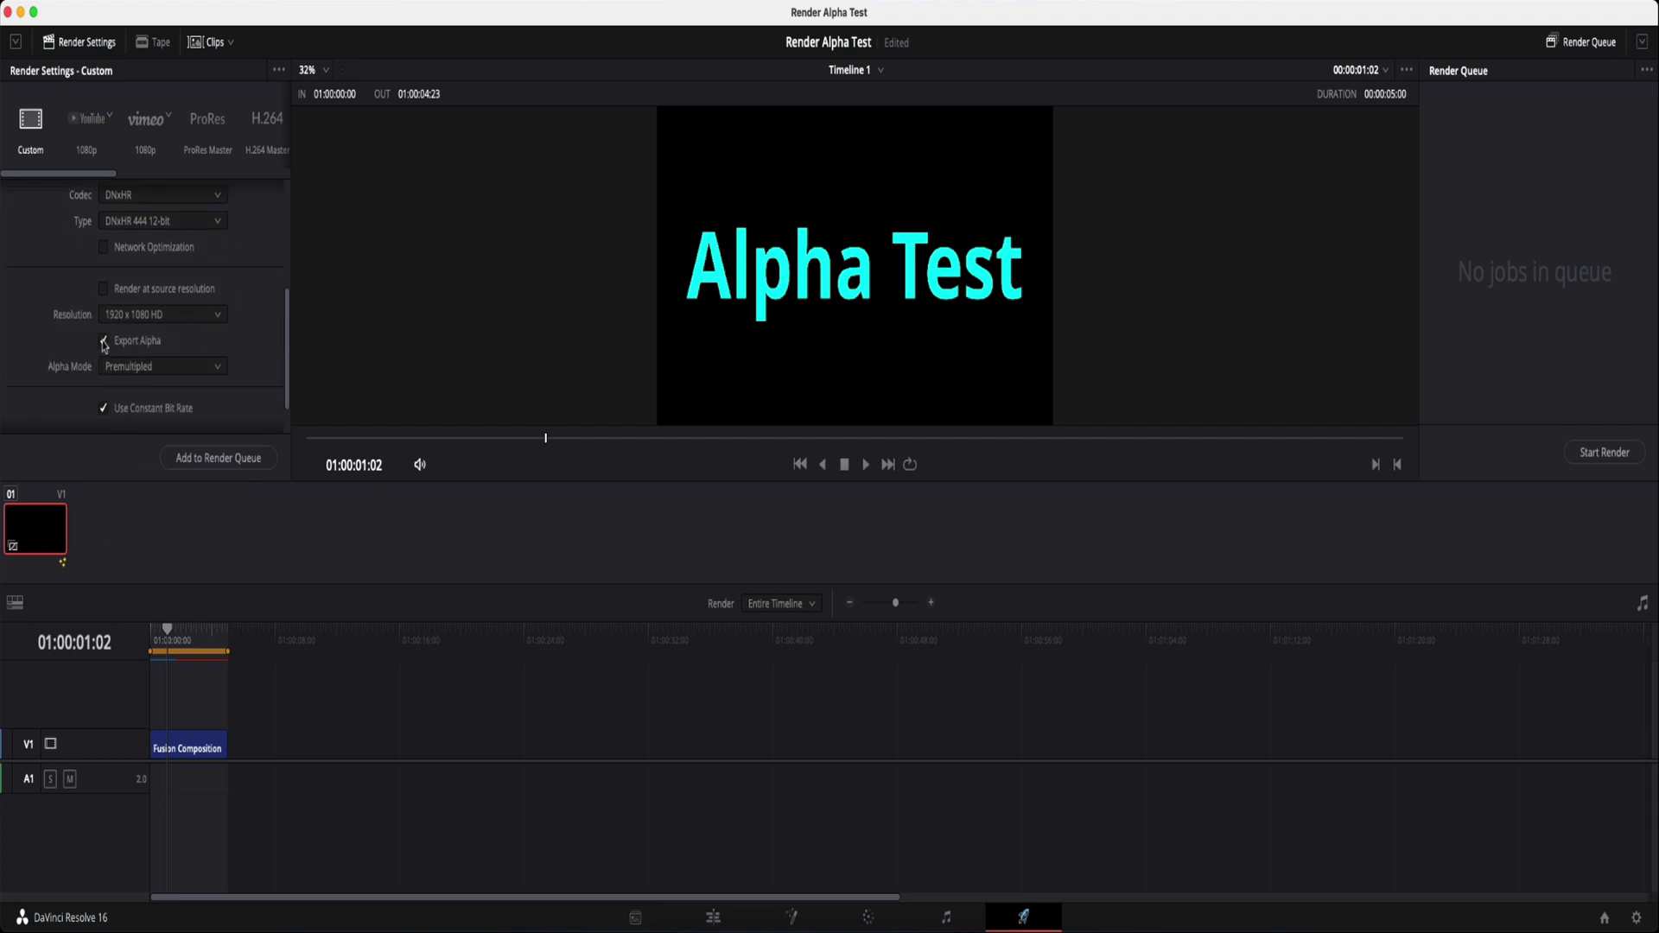
scroll(256, 332, up, 2)
Try alternative codecs: Apple ProRes, then GoPro CineForm with RGB 16-bit type.
click(177, 306)
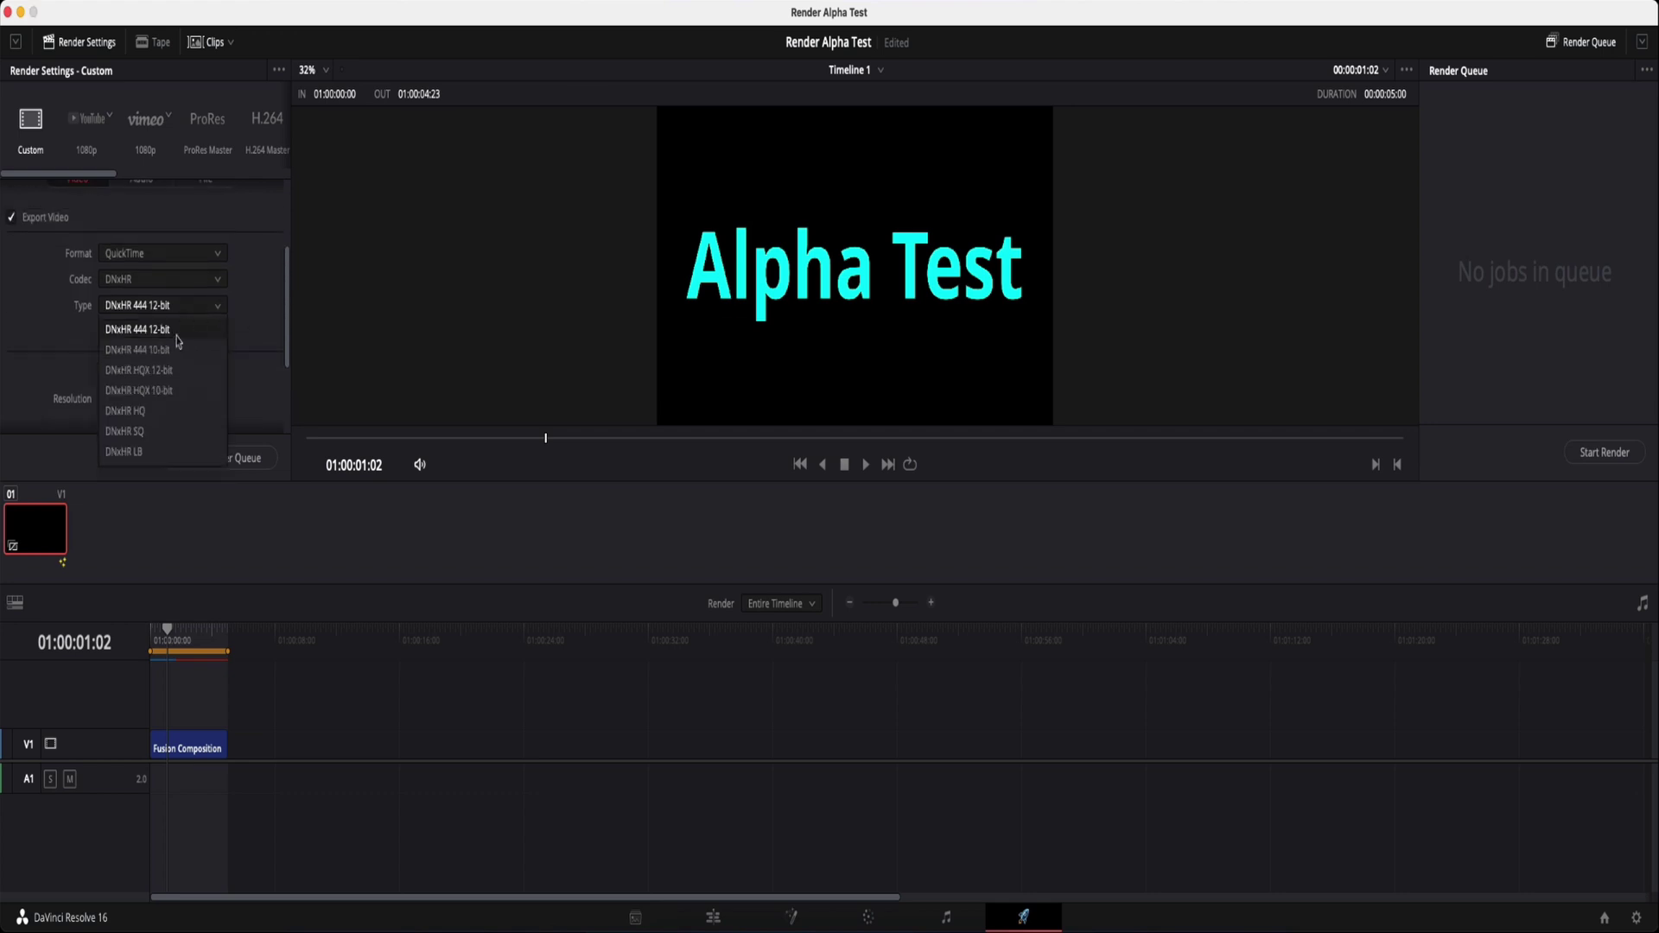
click(179, 330)
click(170, 281)
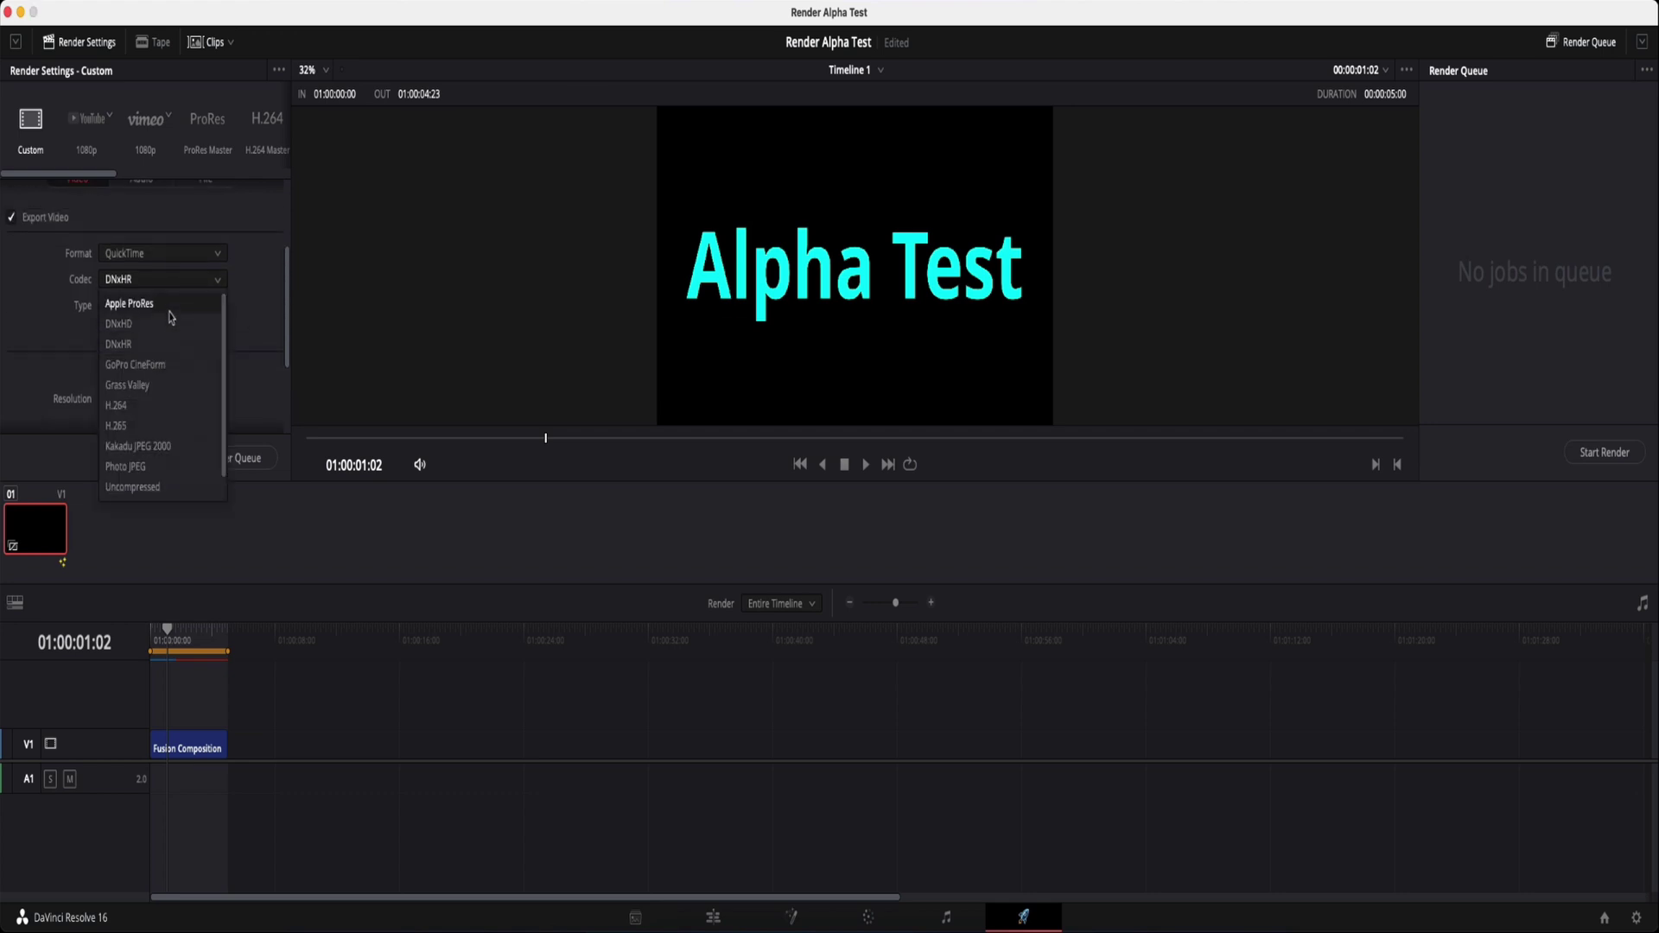
click(164, 302)
scroll(54, 372, down, 2)
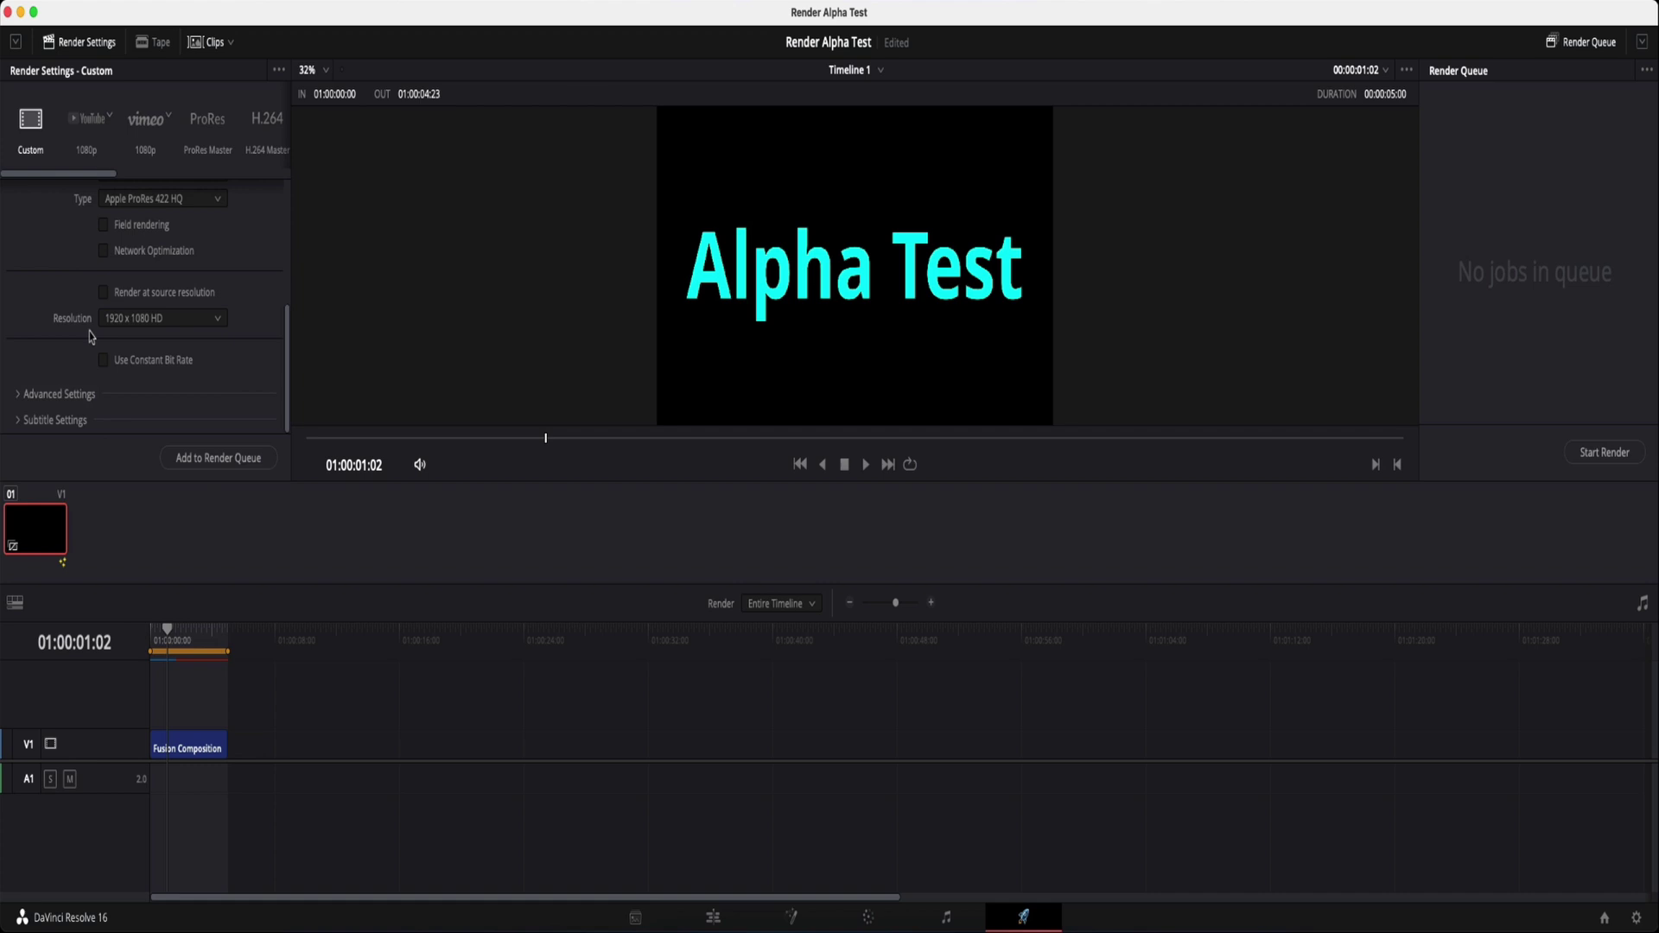
scroll(111, 348, up, 2)
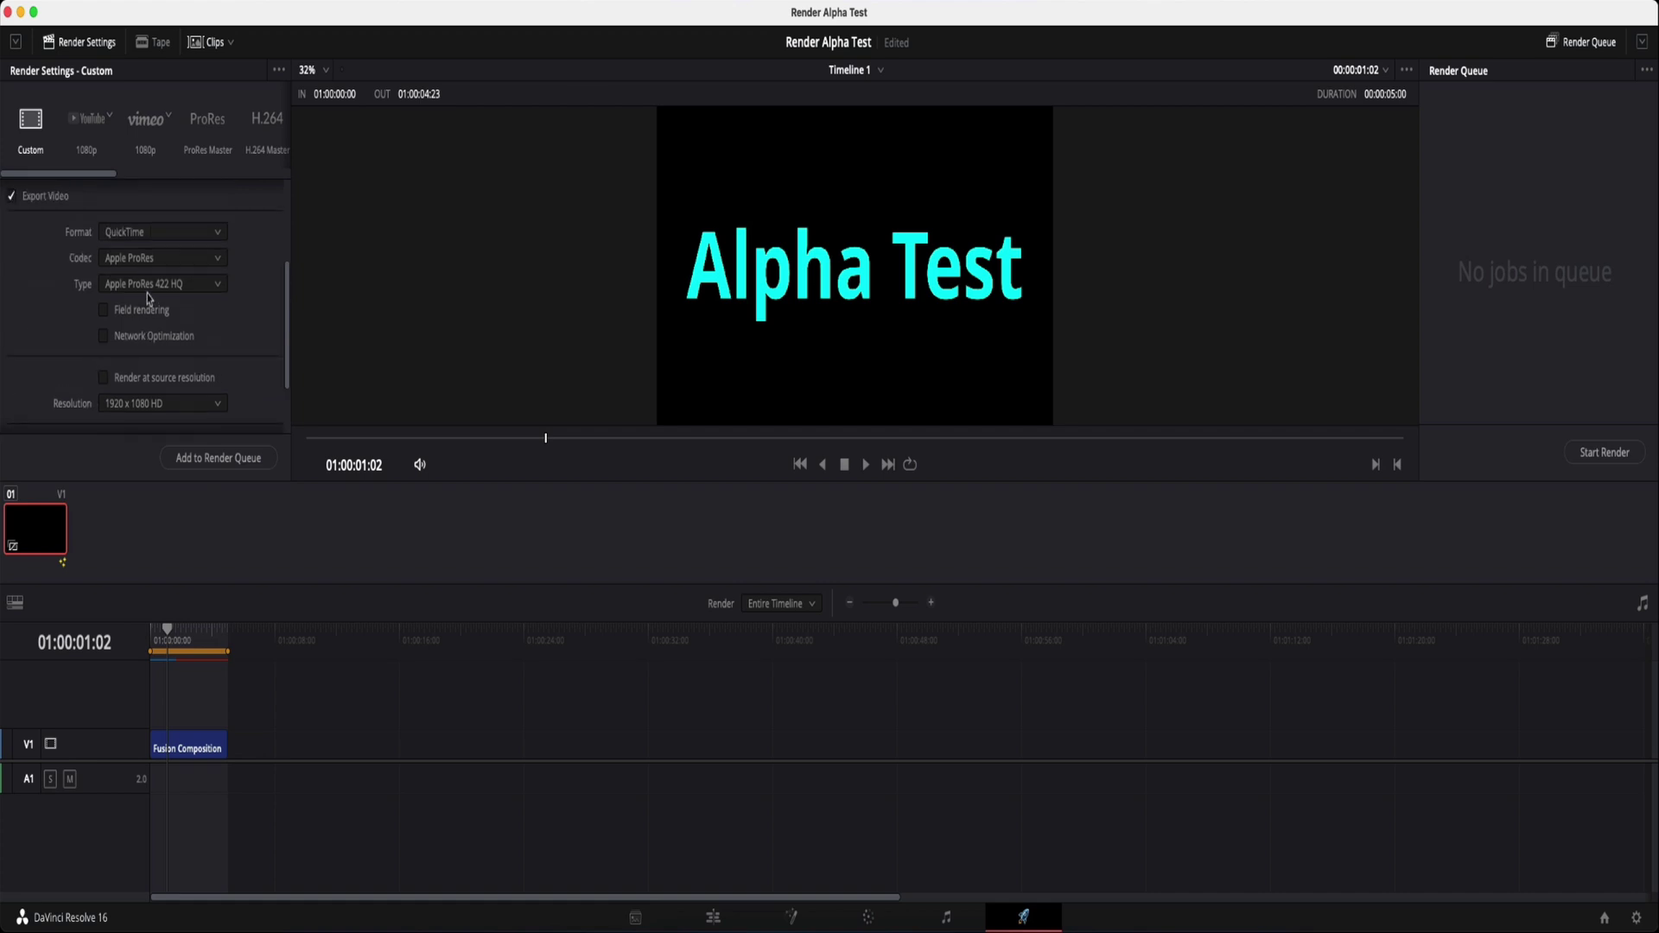
click(150, 269)
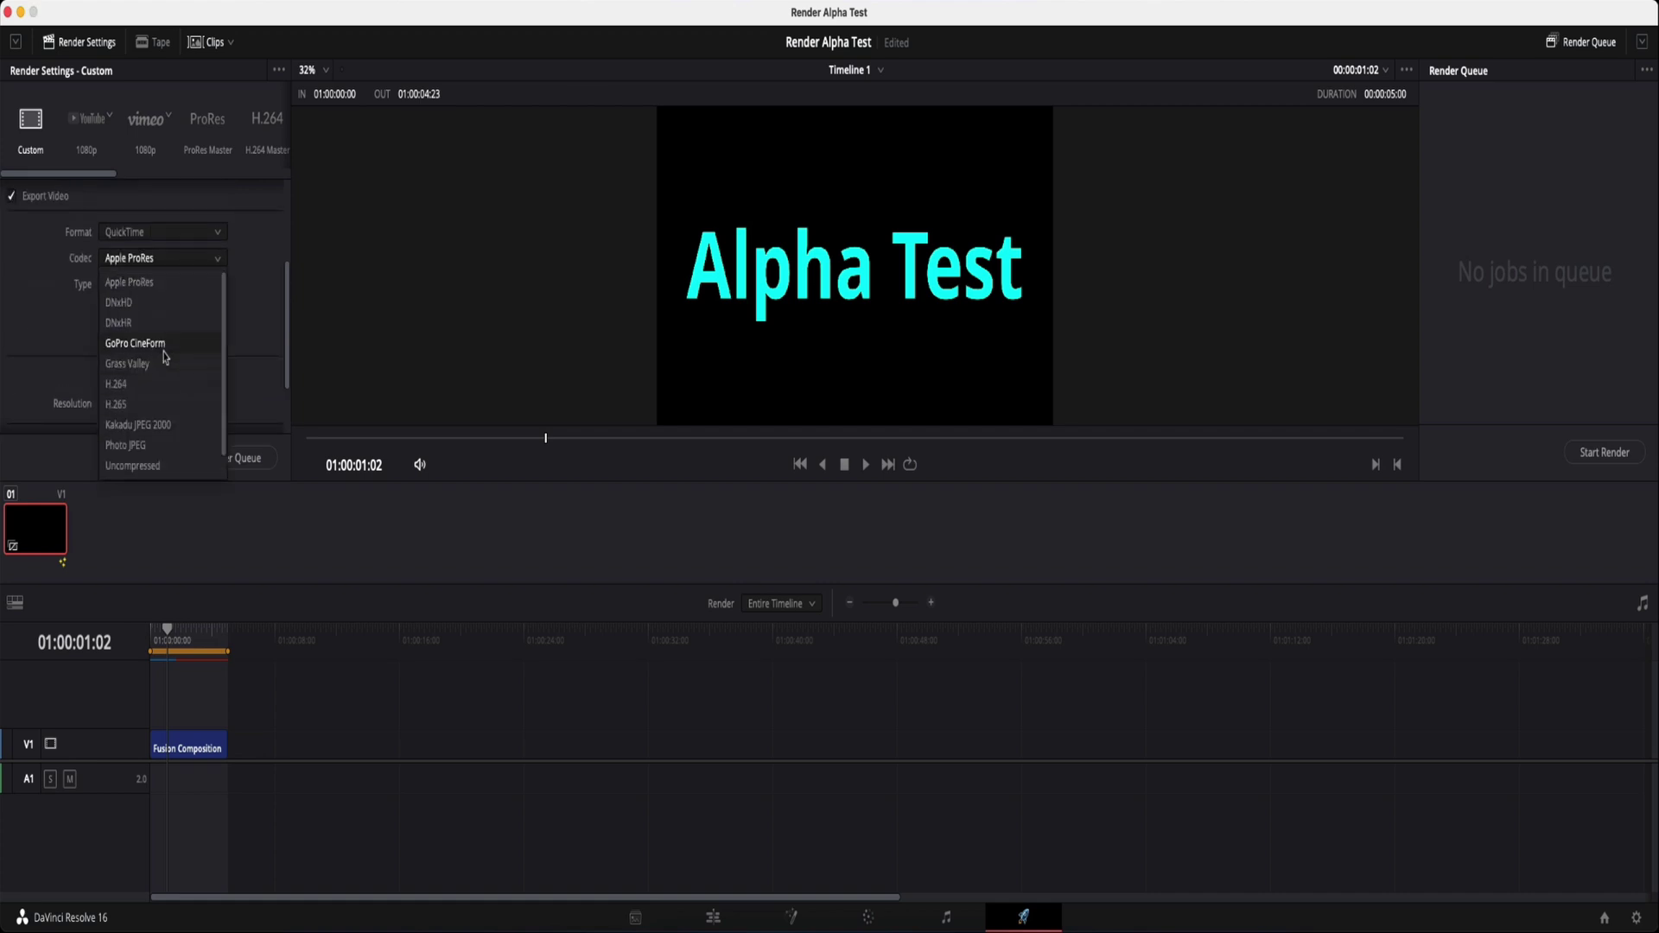
click(164, 345)
scroll(38, 349, down, 1)
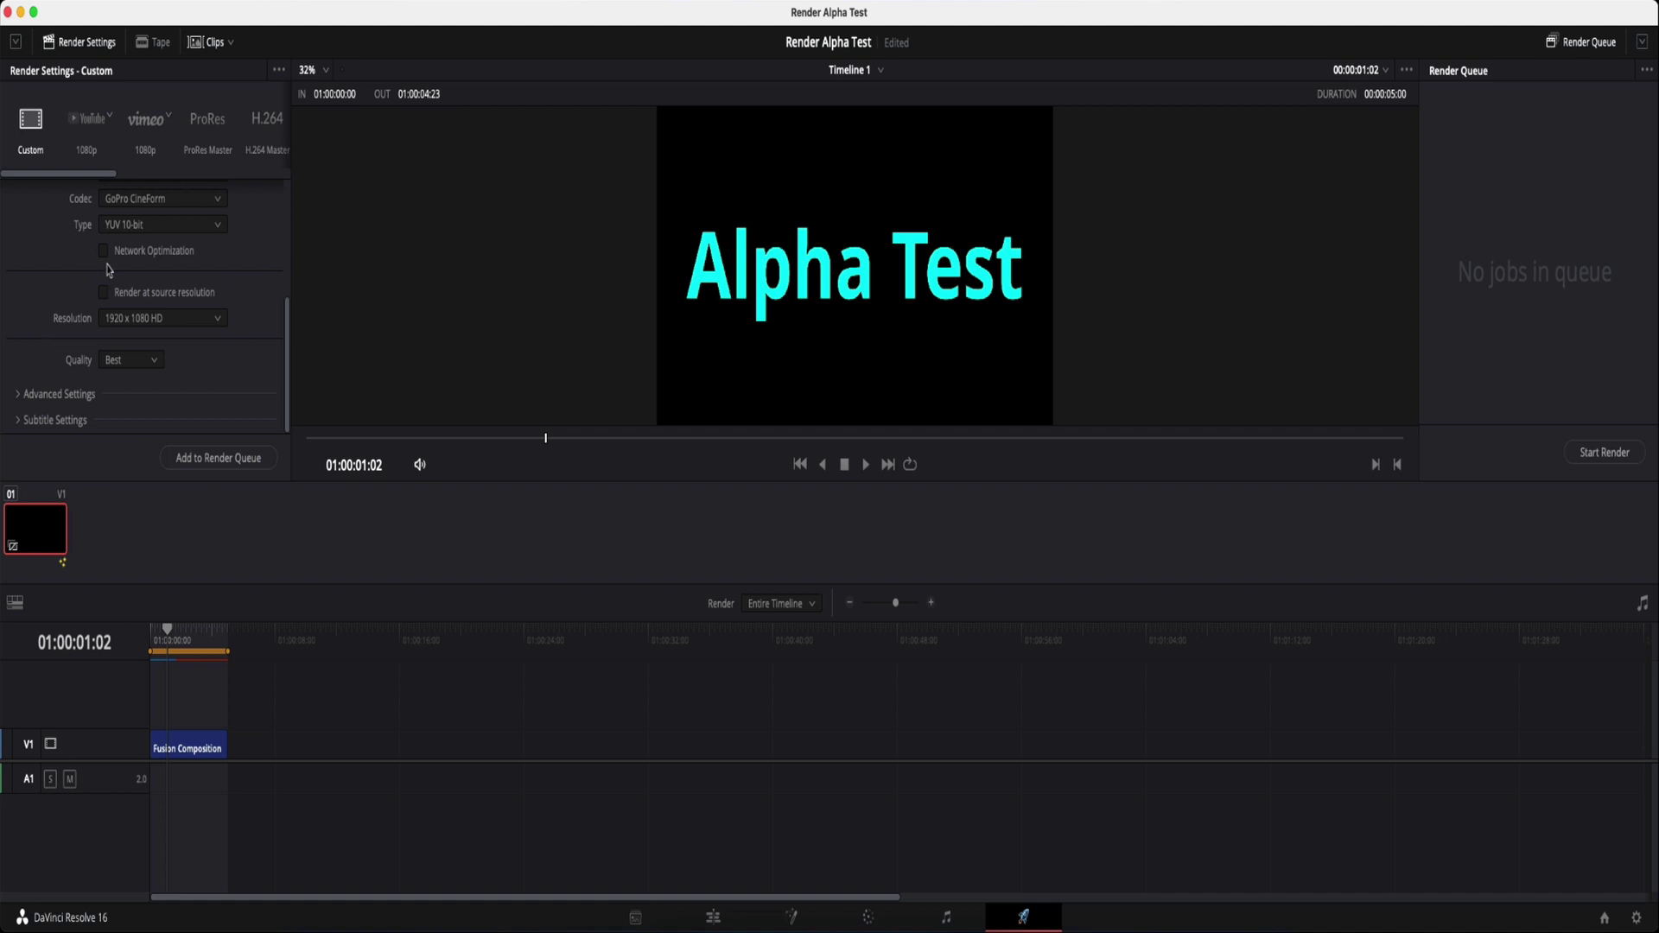
scroll(109, 270, up, 3)
click(148, 349)
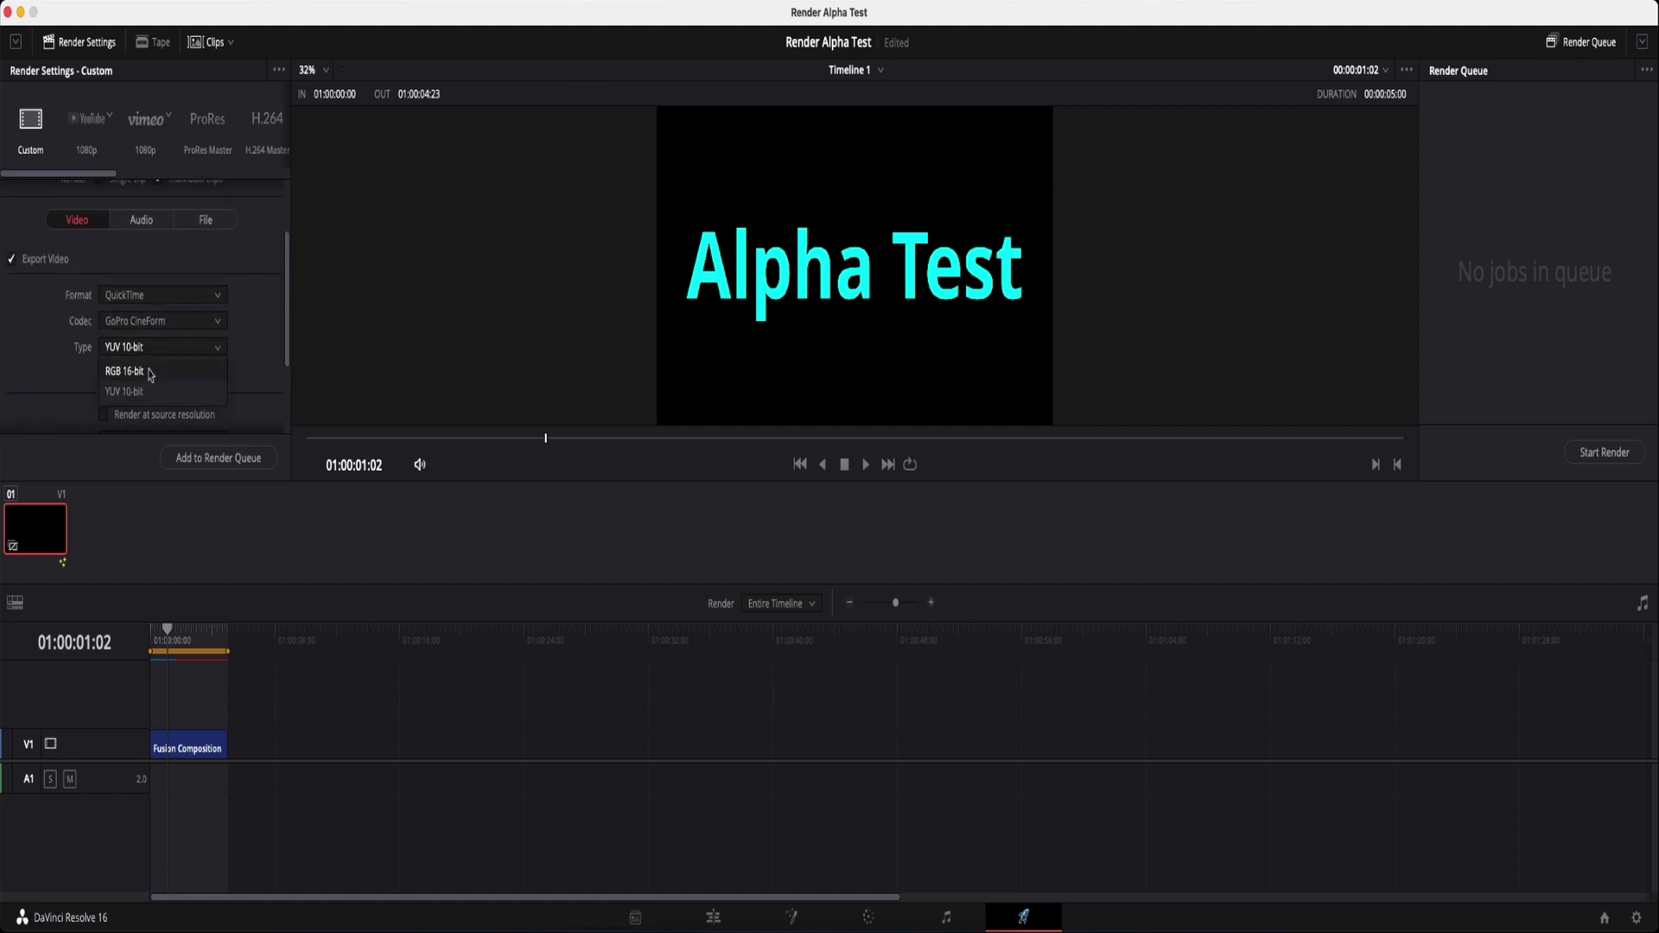
click(150, 374)
scroll(57, 380, down, 3)
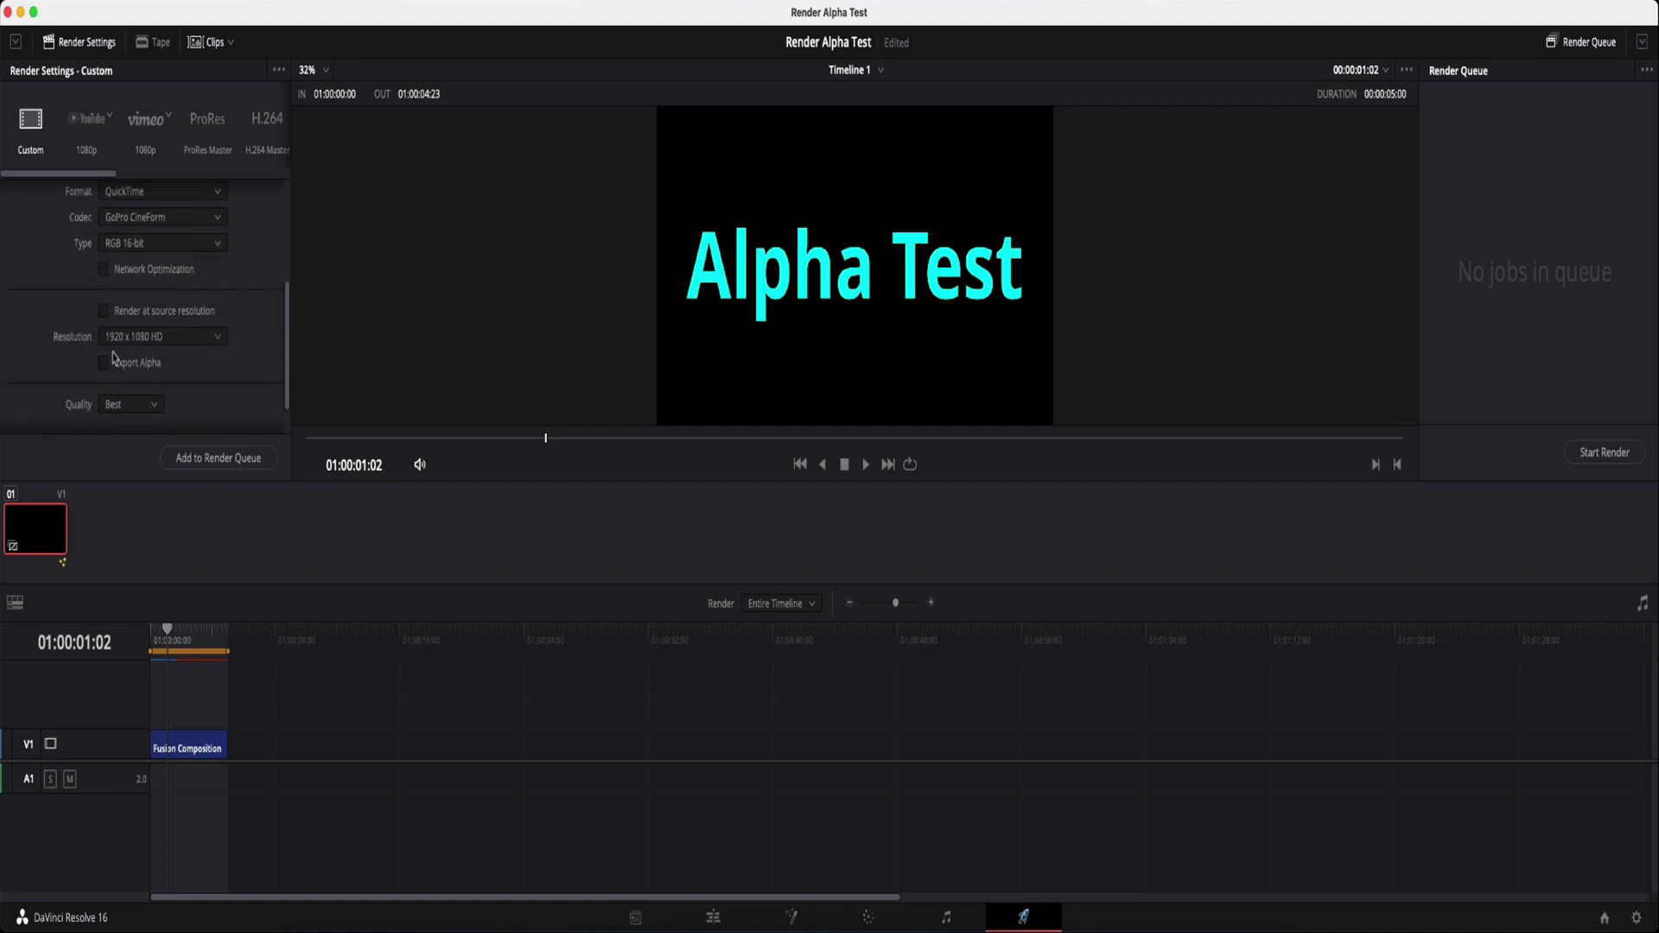
scroll(113, 357, up, 2)
Switch back to DNxHR 444 12-bit with alpha, queue the job, and start rendering.
click(124, 261)
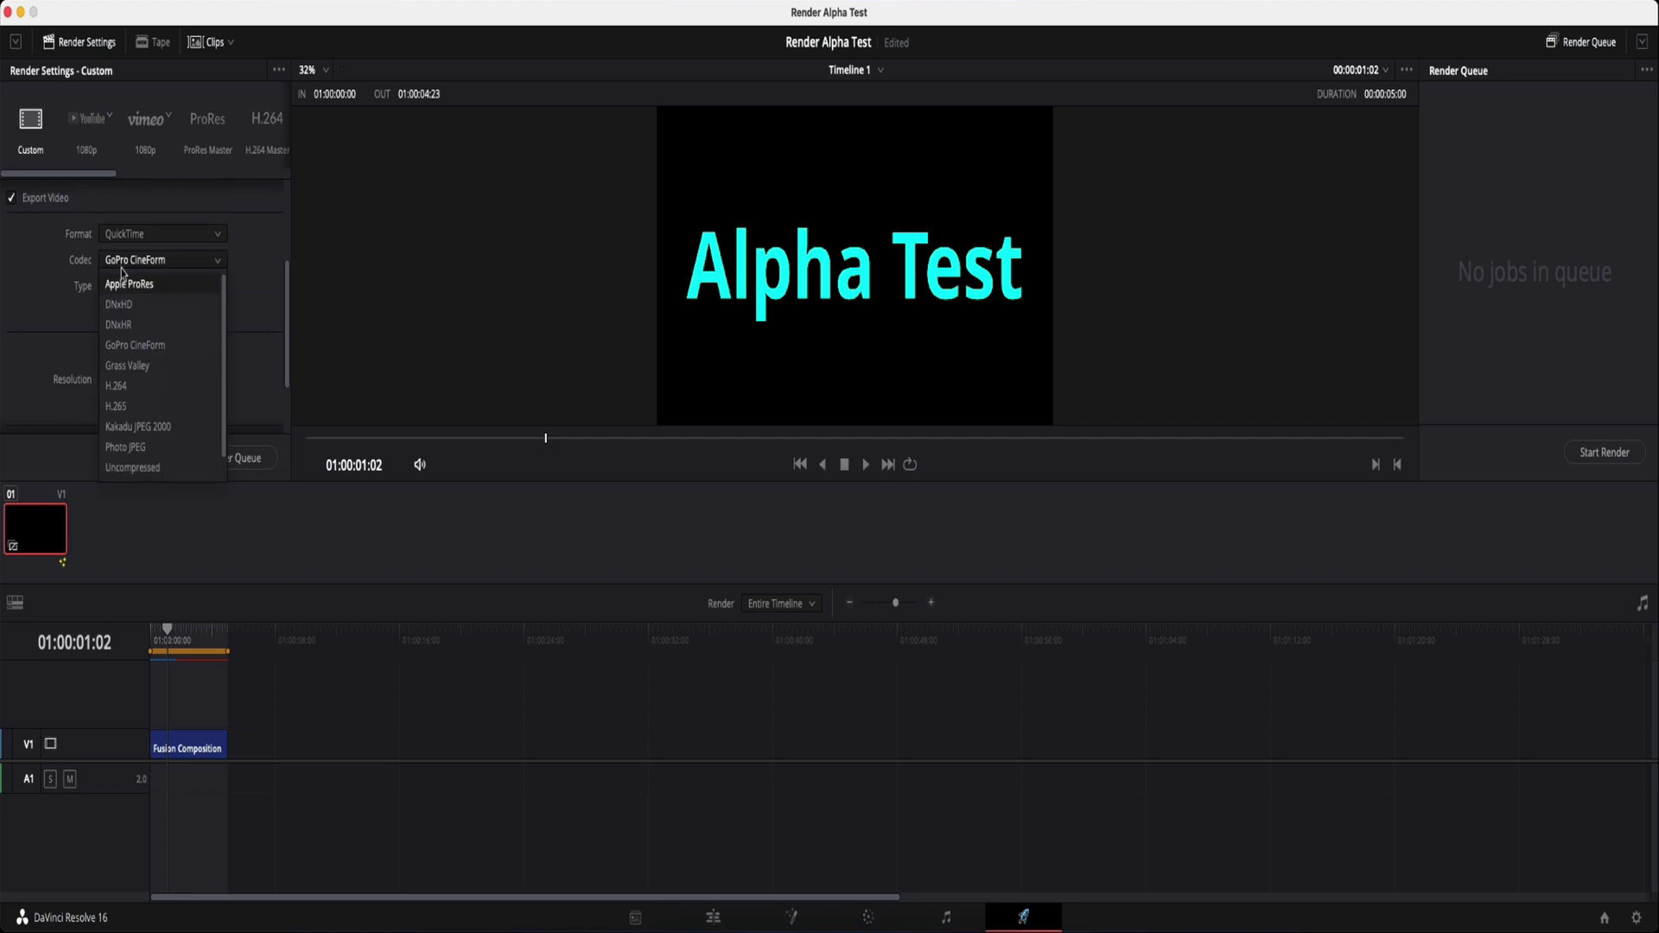
click(128, 327)
scroll(113, 326, down, 2)
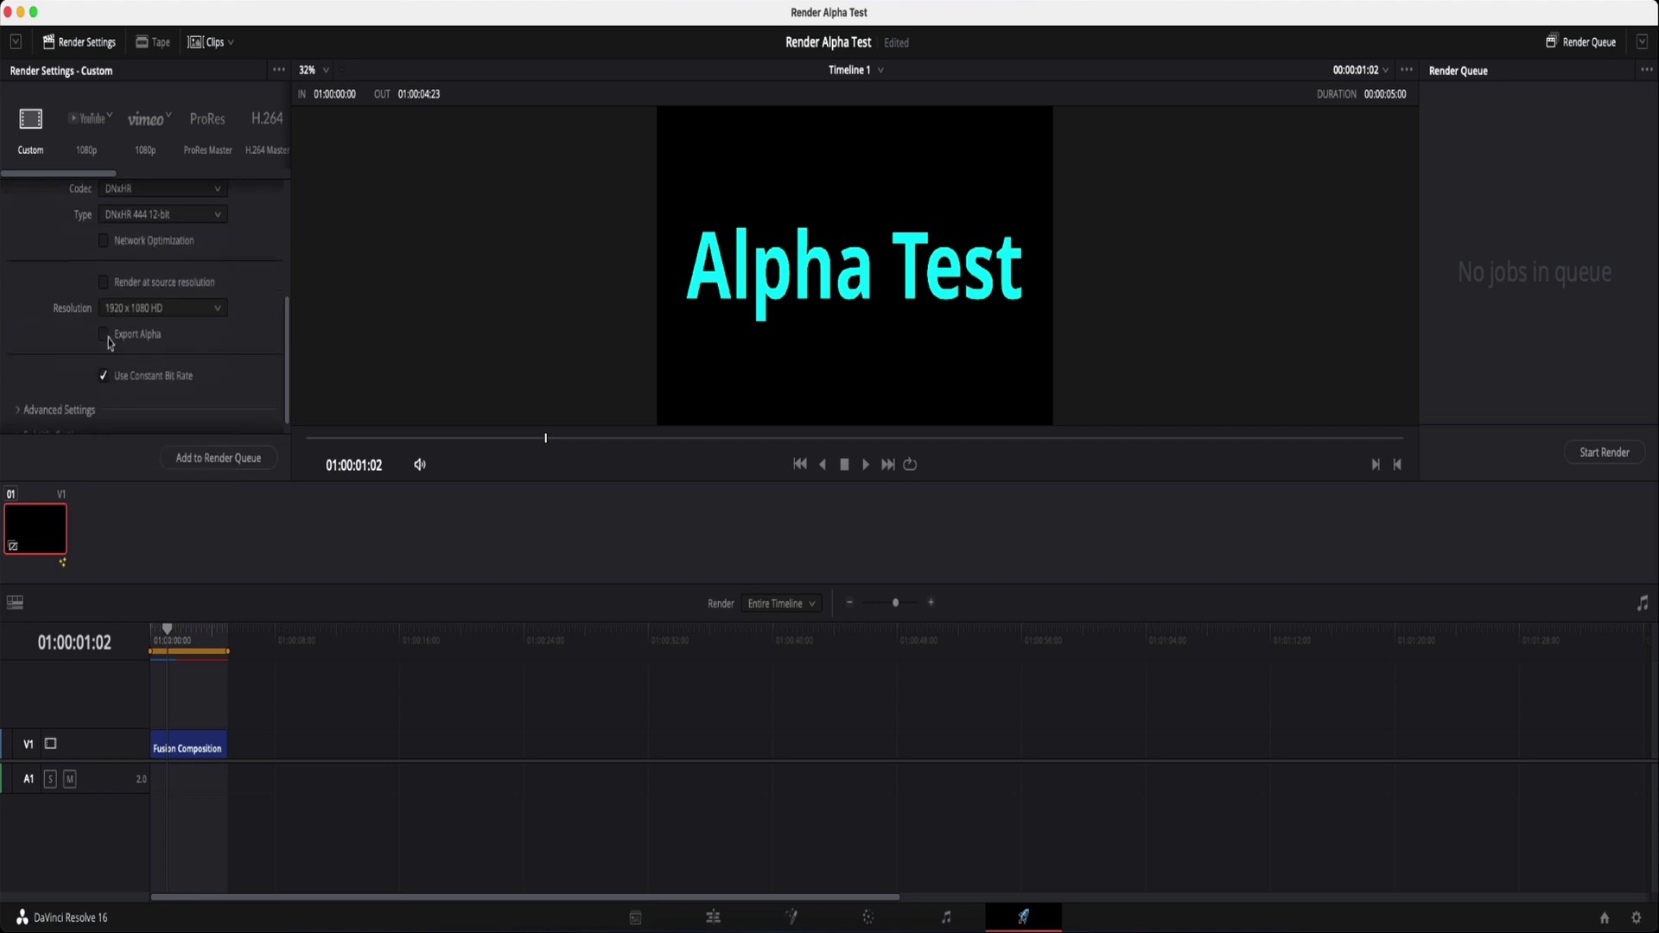
click(105, 335)
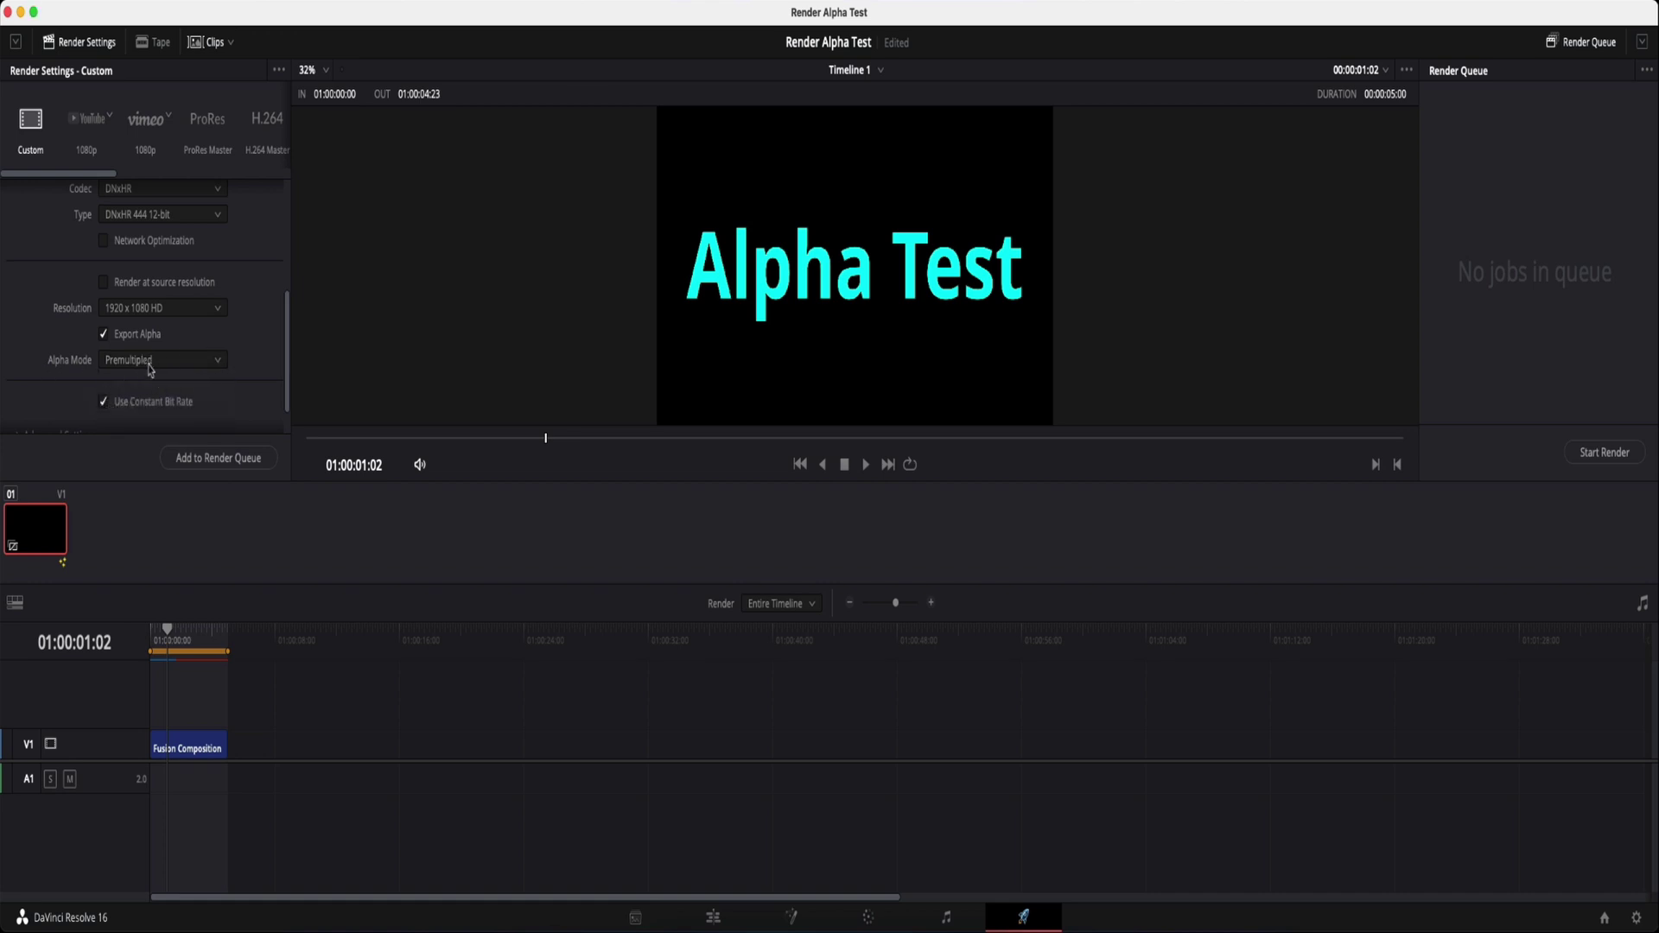
scroll(209, 334, up, 5)
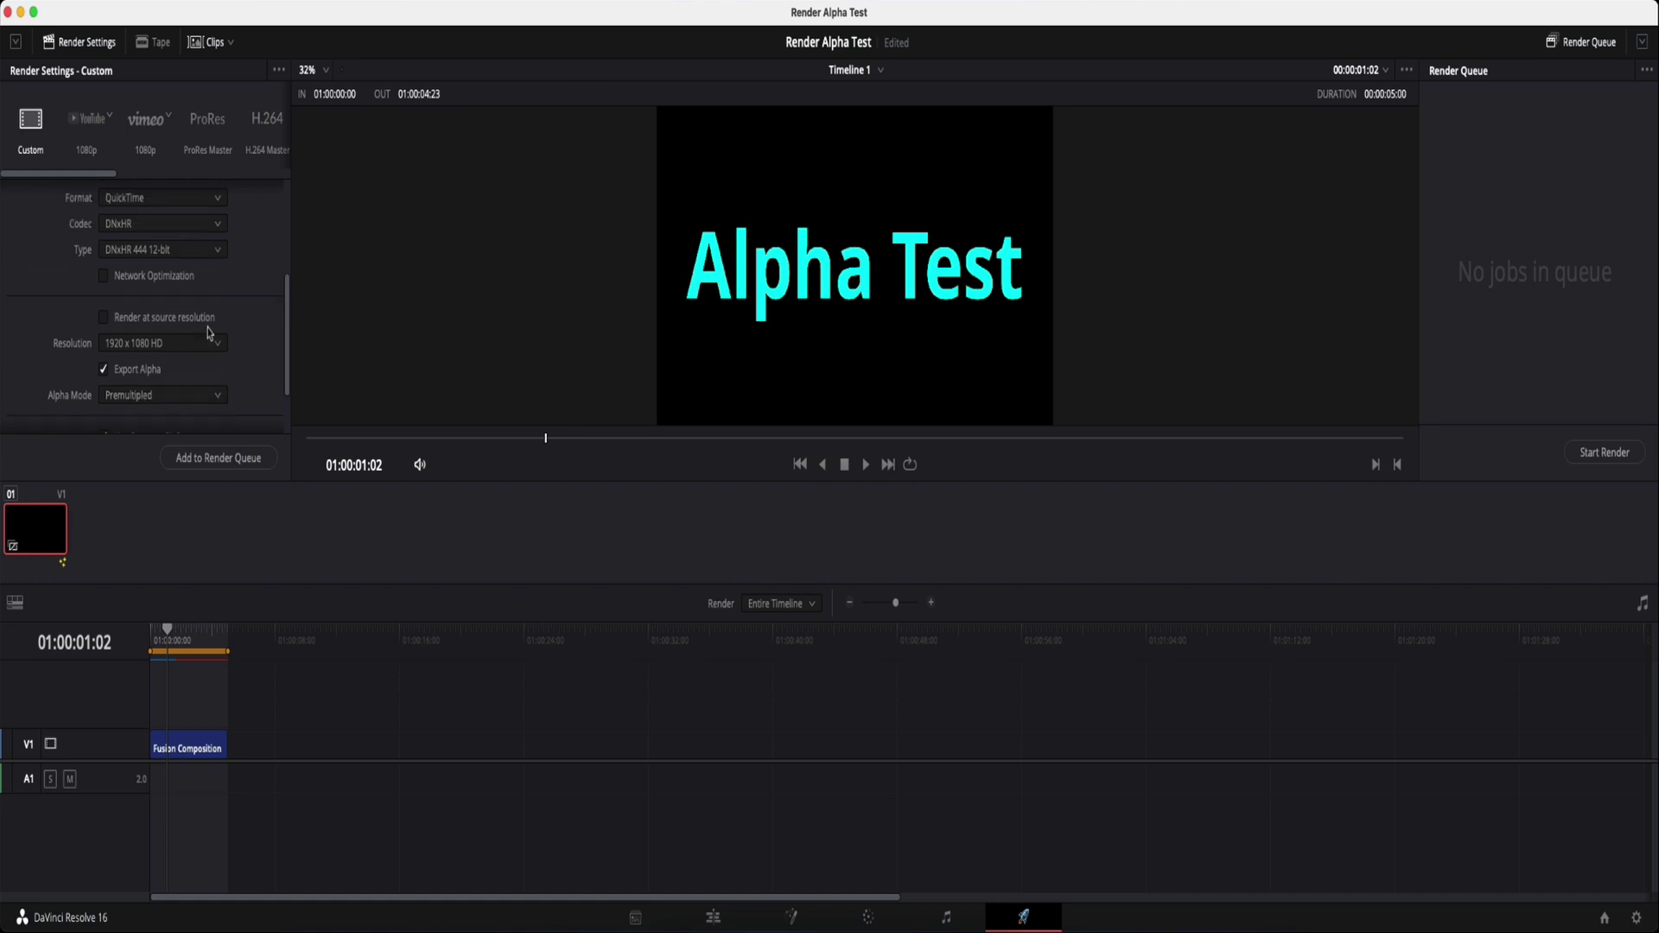
scroll(208, 334, down, 4)
scroll(208, 334, down, 2)
scroll(208, 334, up, 6)
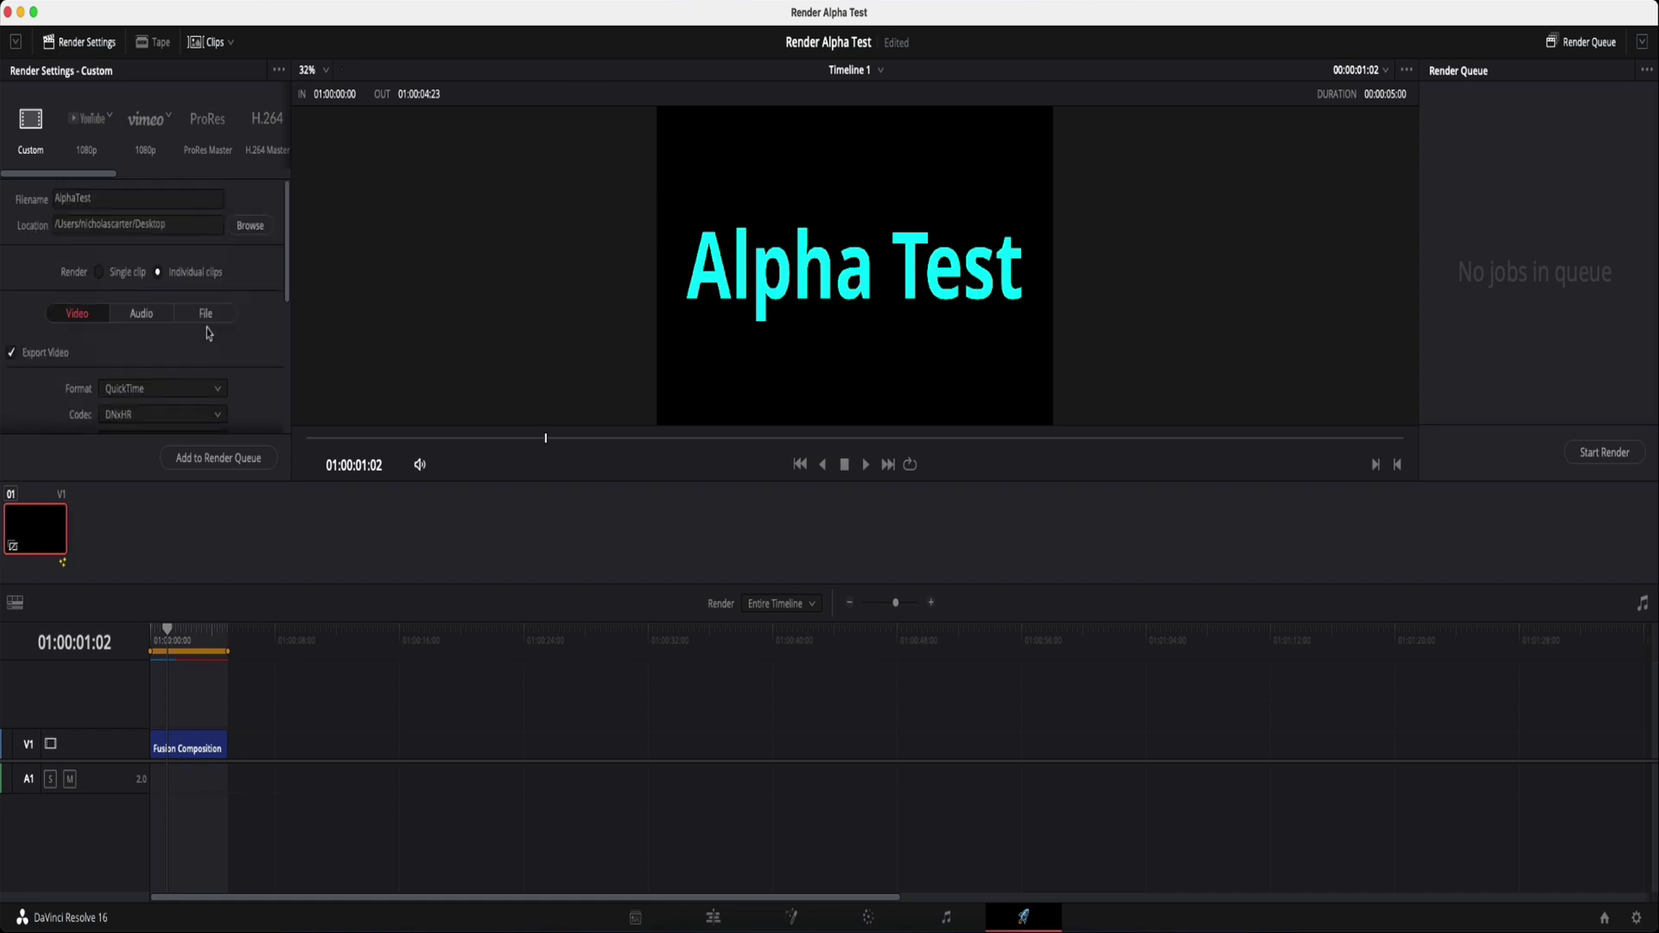
scroll(112, 363, down, 8)
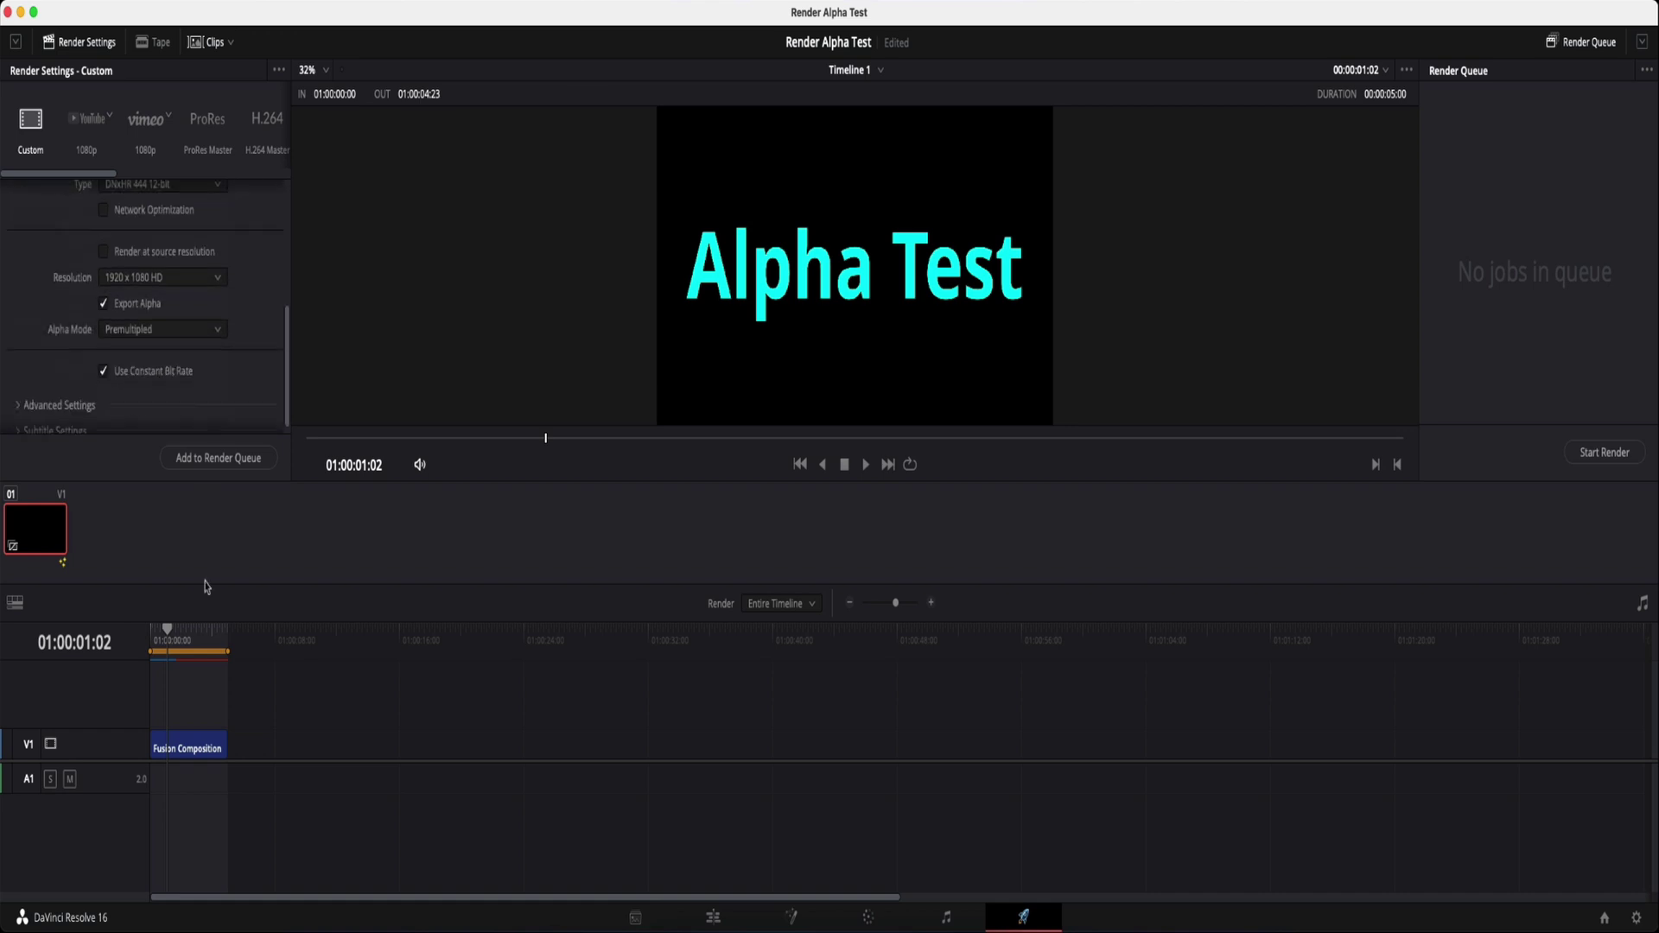
click(226, 463)
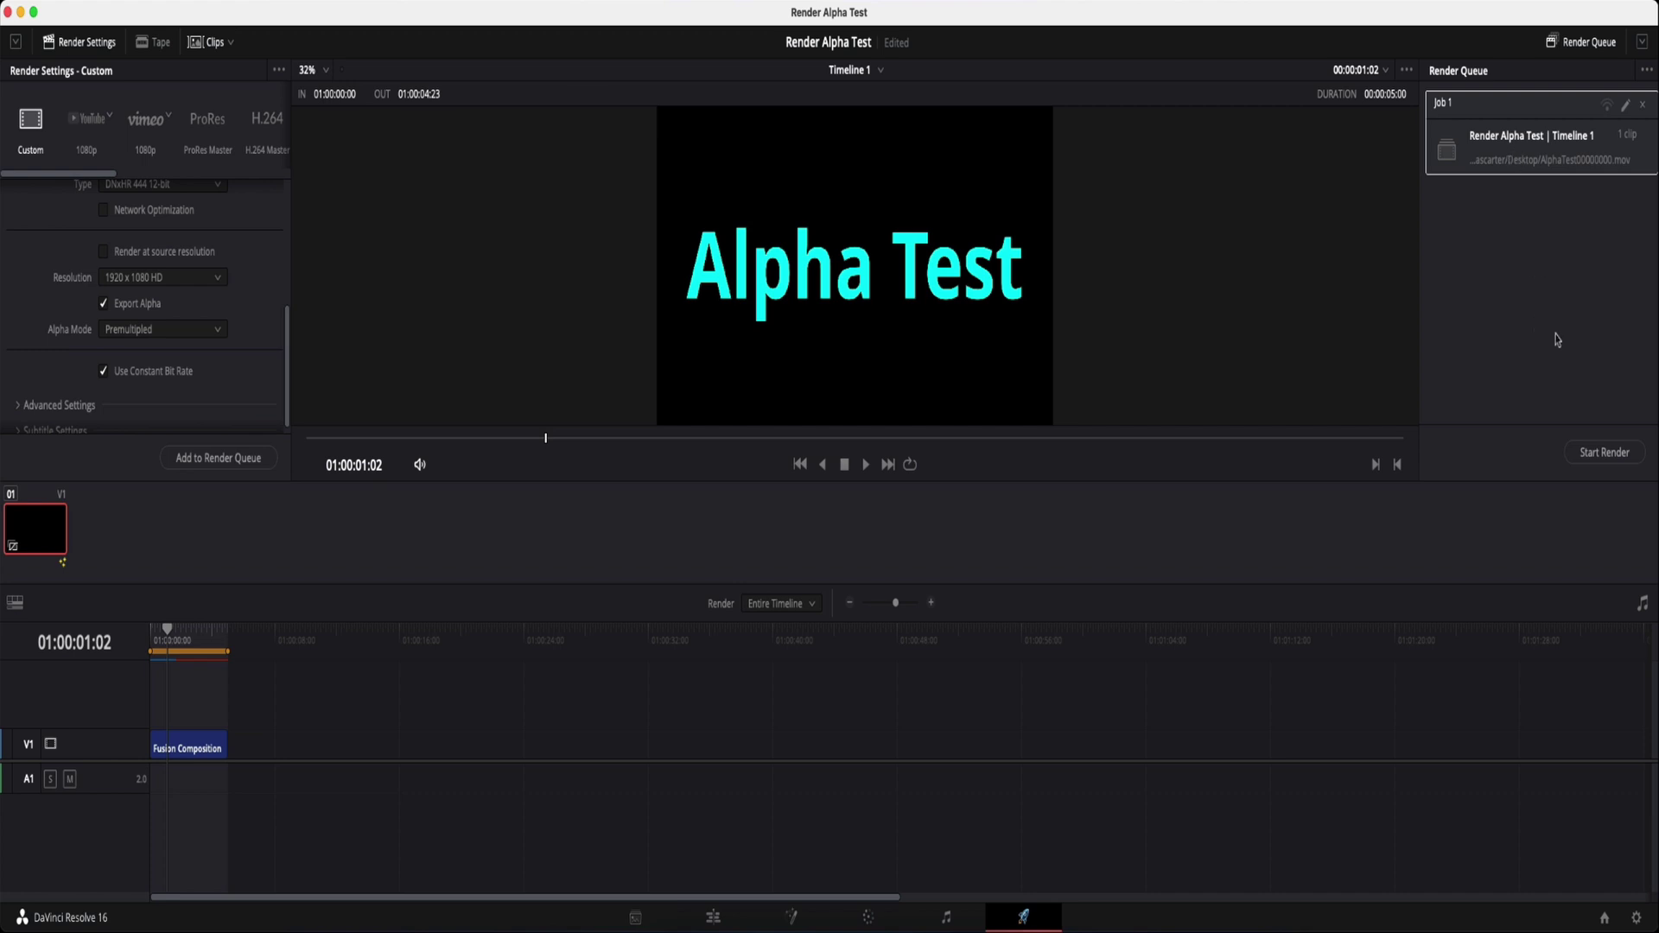
click(1620, 452)
Delete the Fusion Composition clip from V1 and import the rendered AlphaTest movie from the Desktop.
click(714, 919)
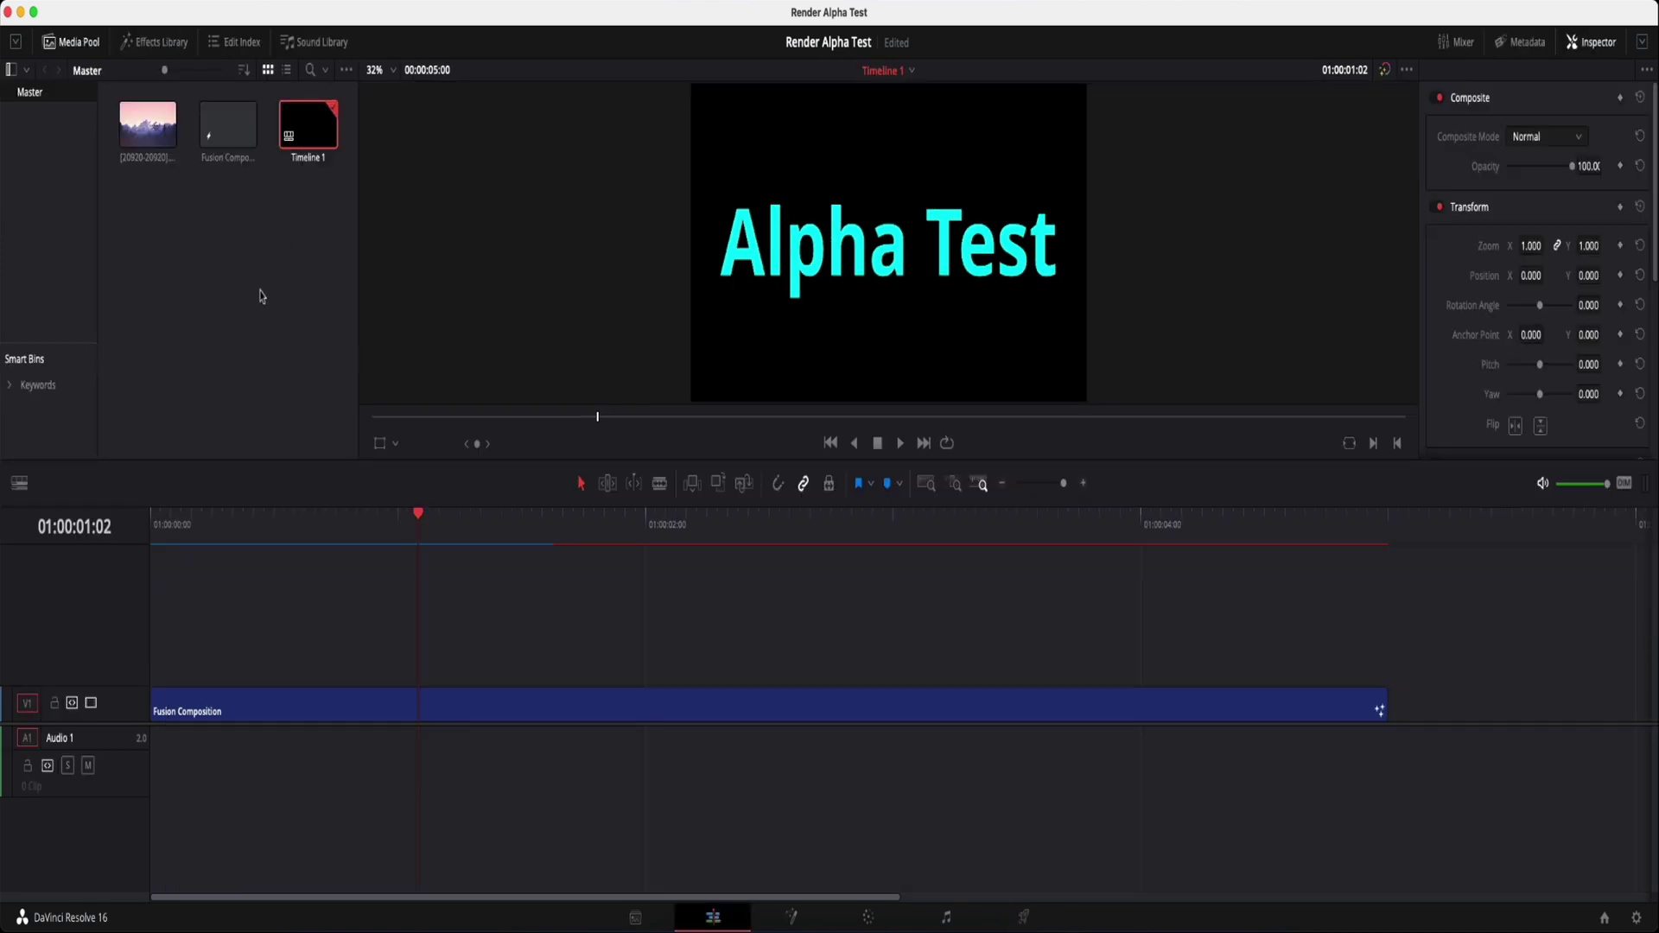
click(299, 714)
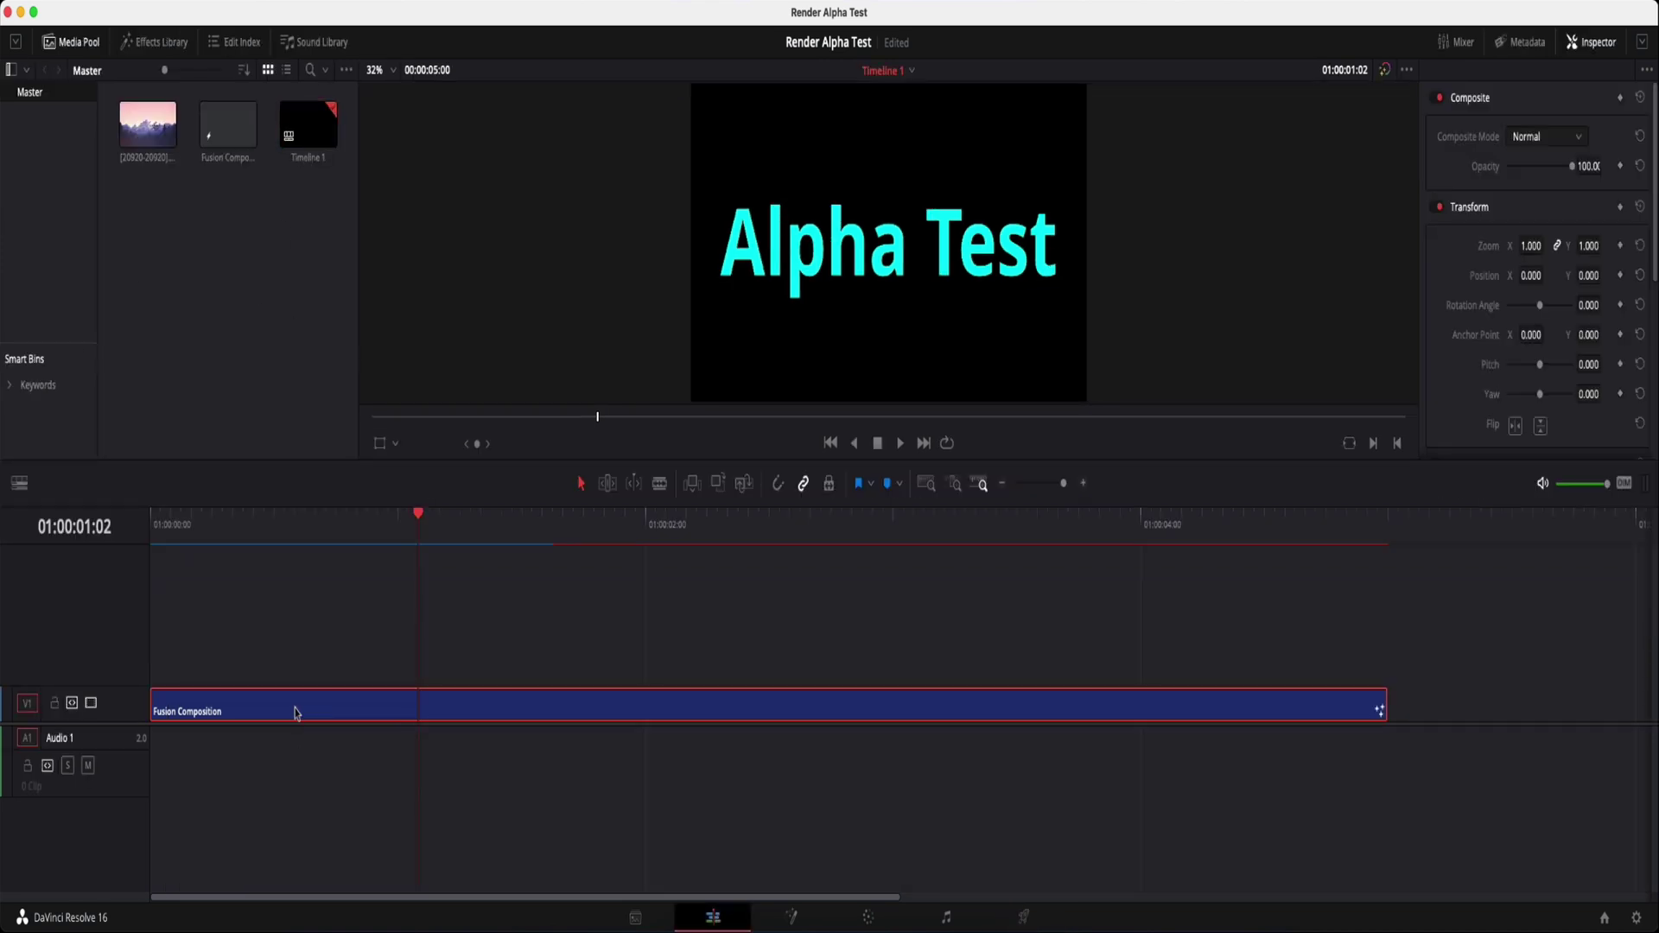
key(Delete)
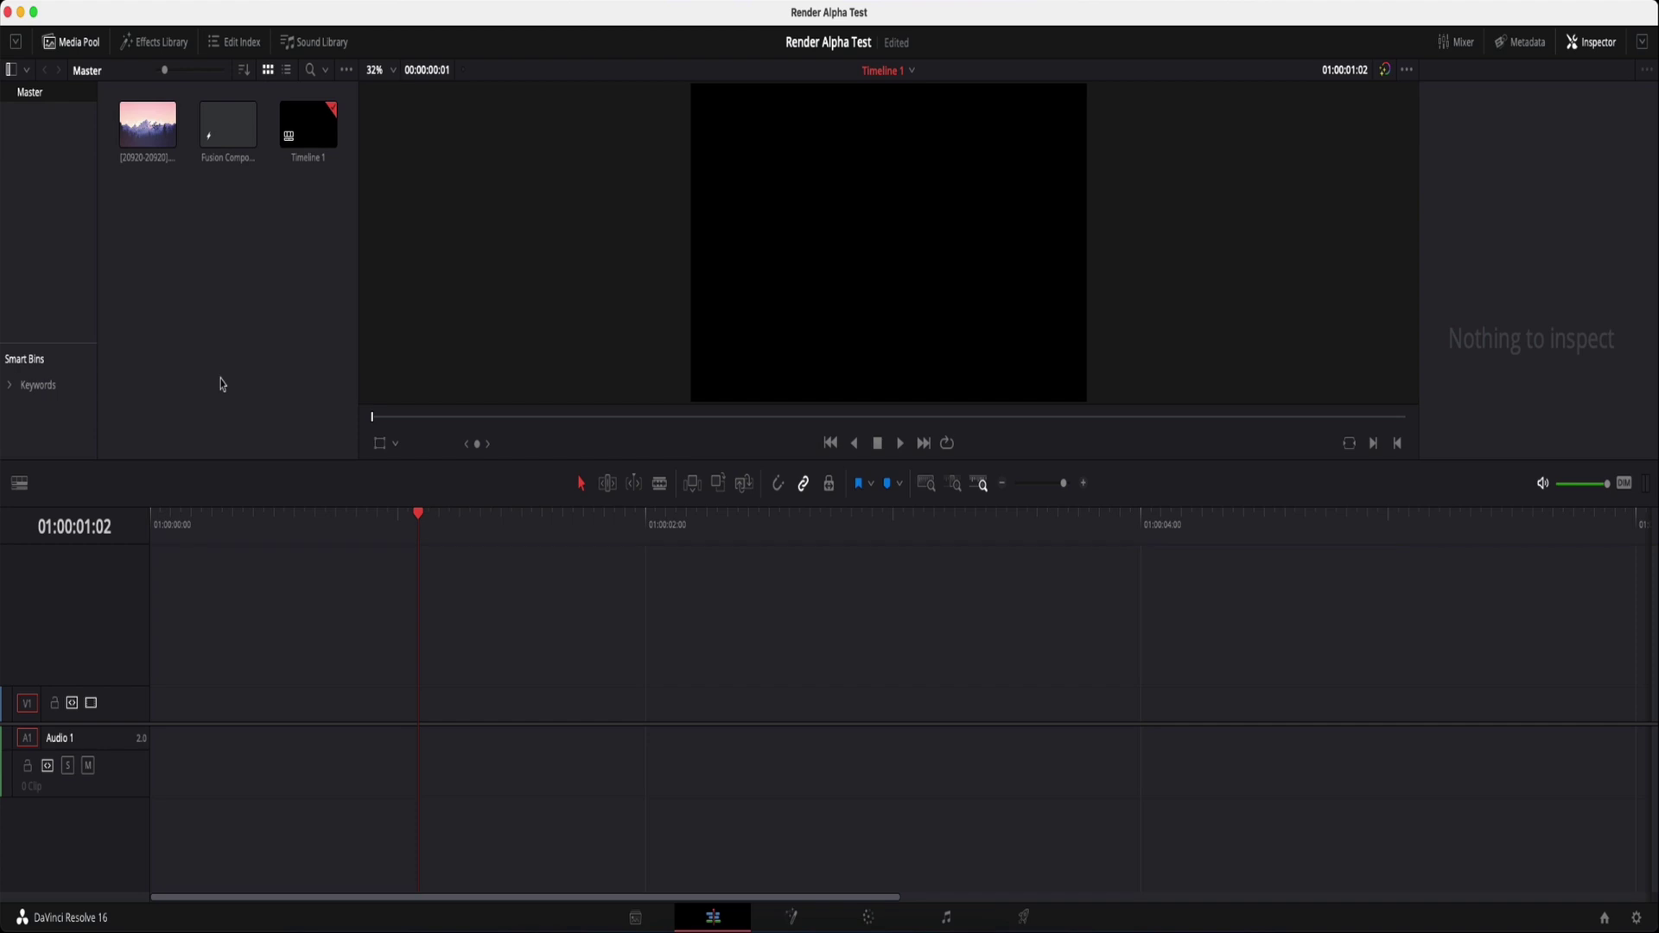
key(super+i)
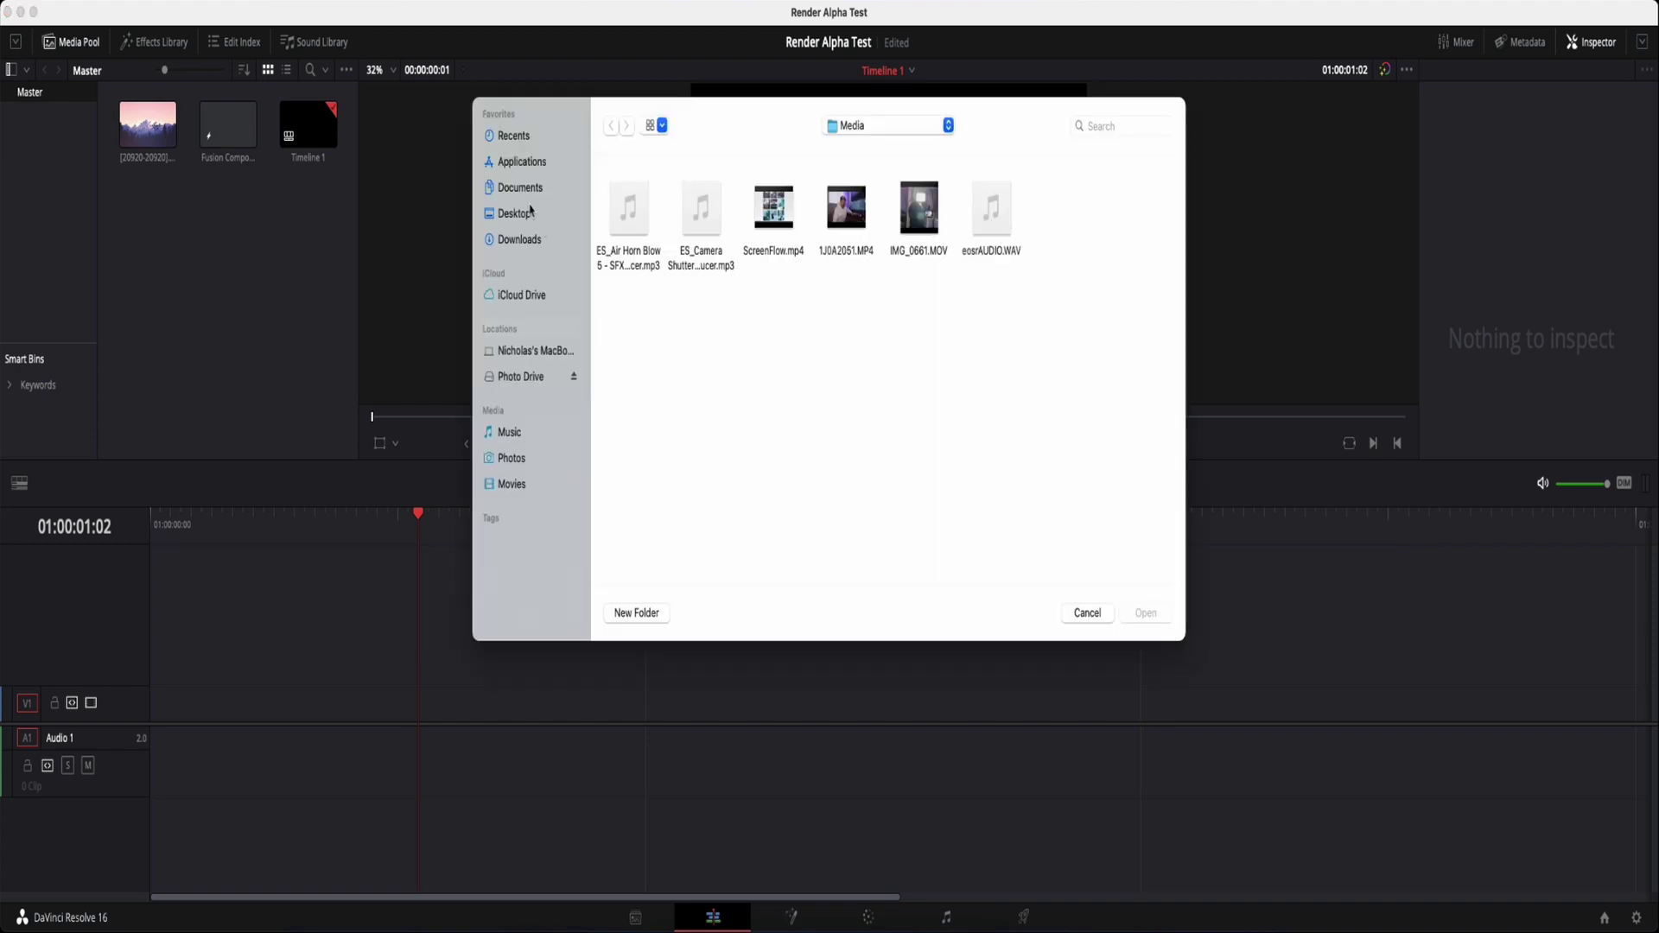
click(530, 212)
click(635, 264)
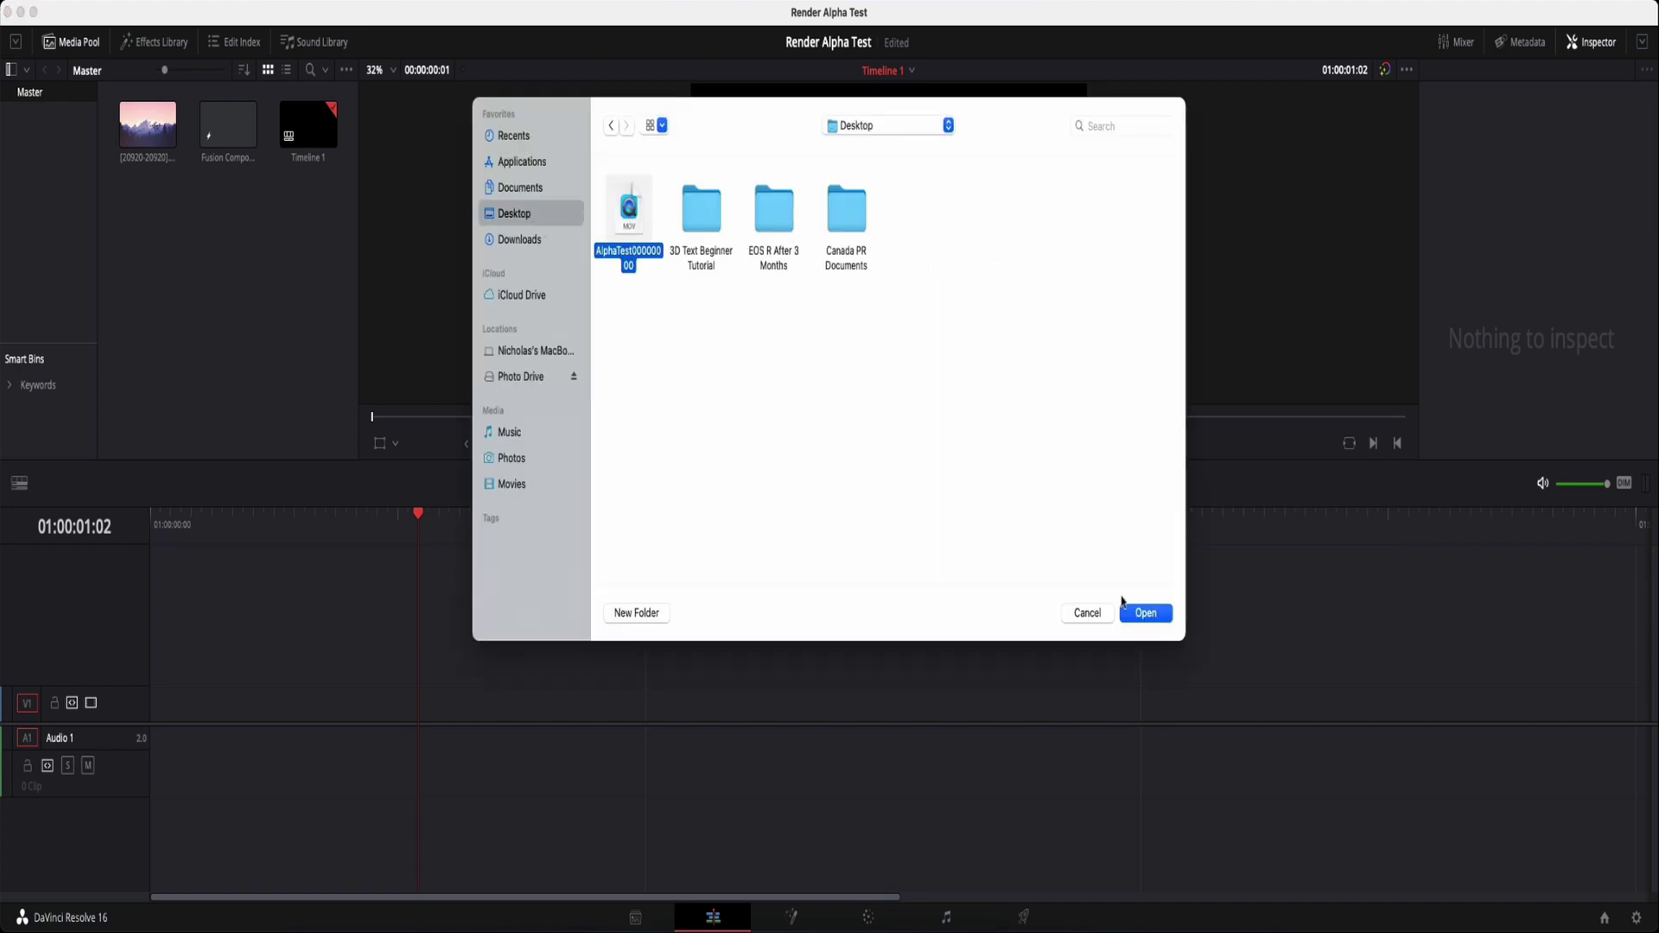
click(1139, 613)
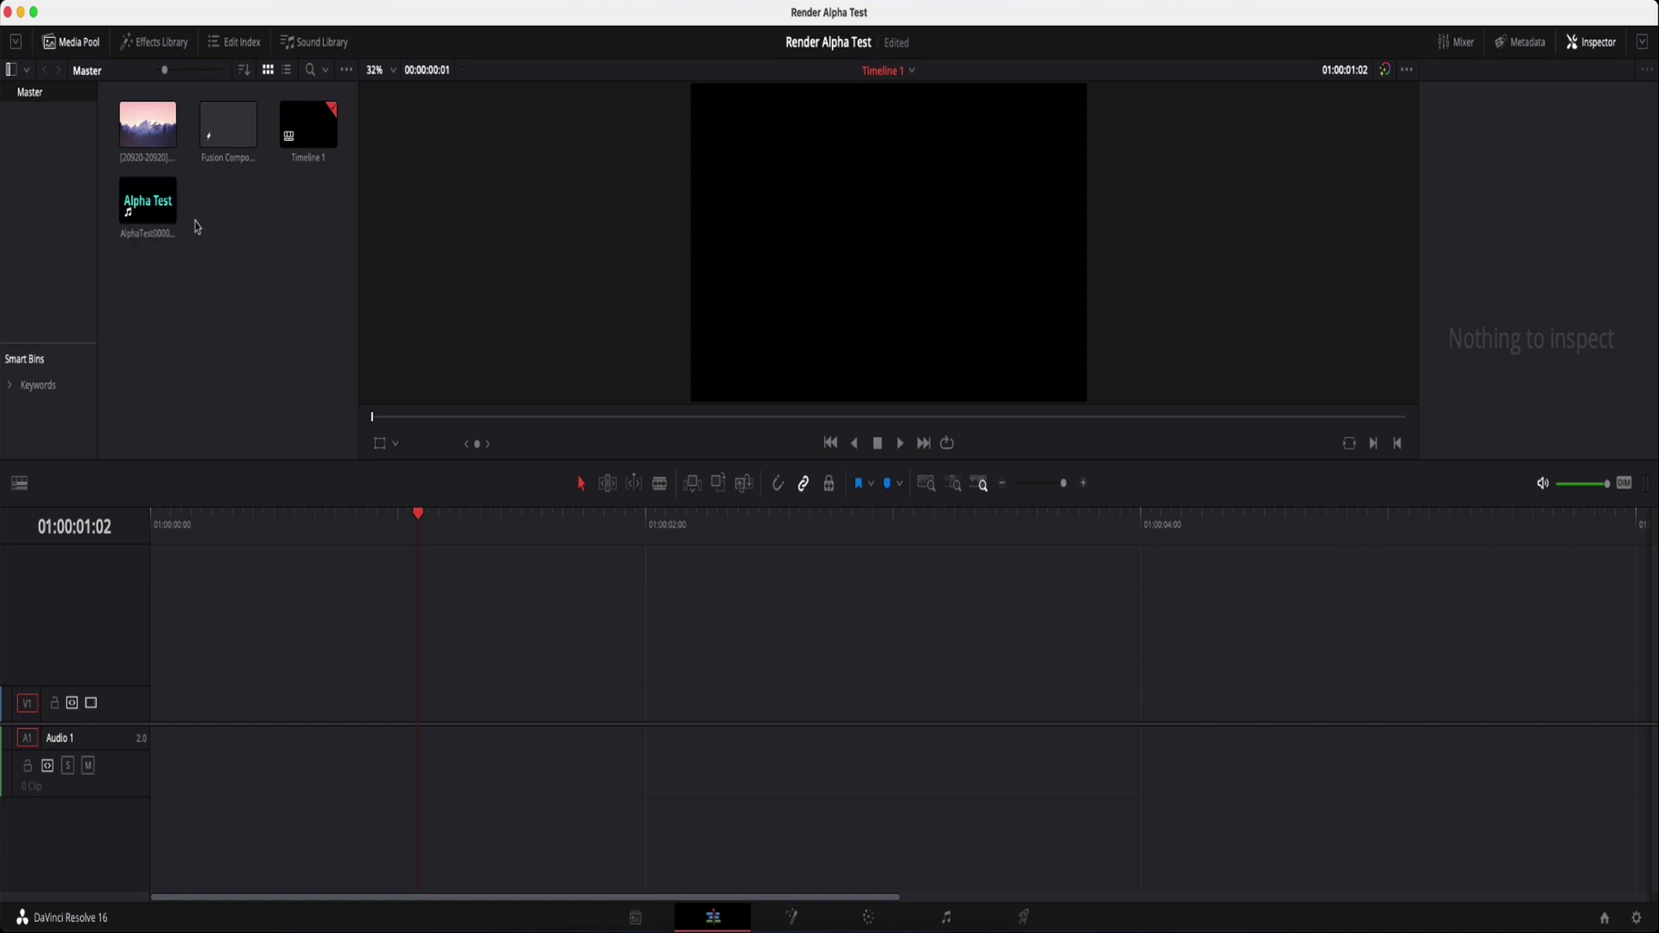
Put the mountain image on V1 and AlphaTest on V2 at the start, then save.
drag(148, 130, 195, 706)
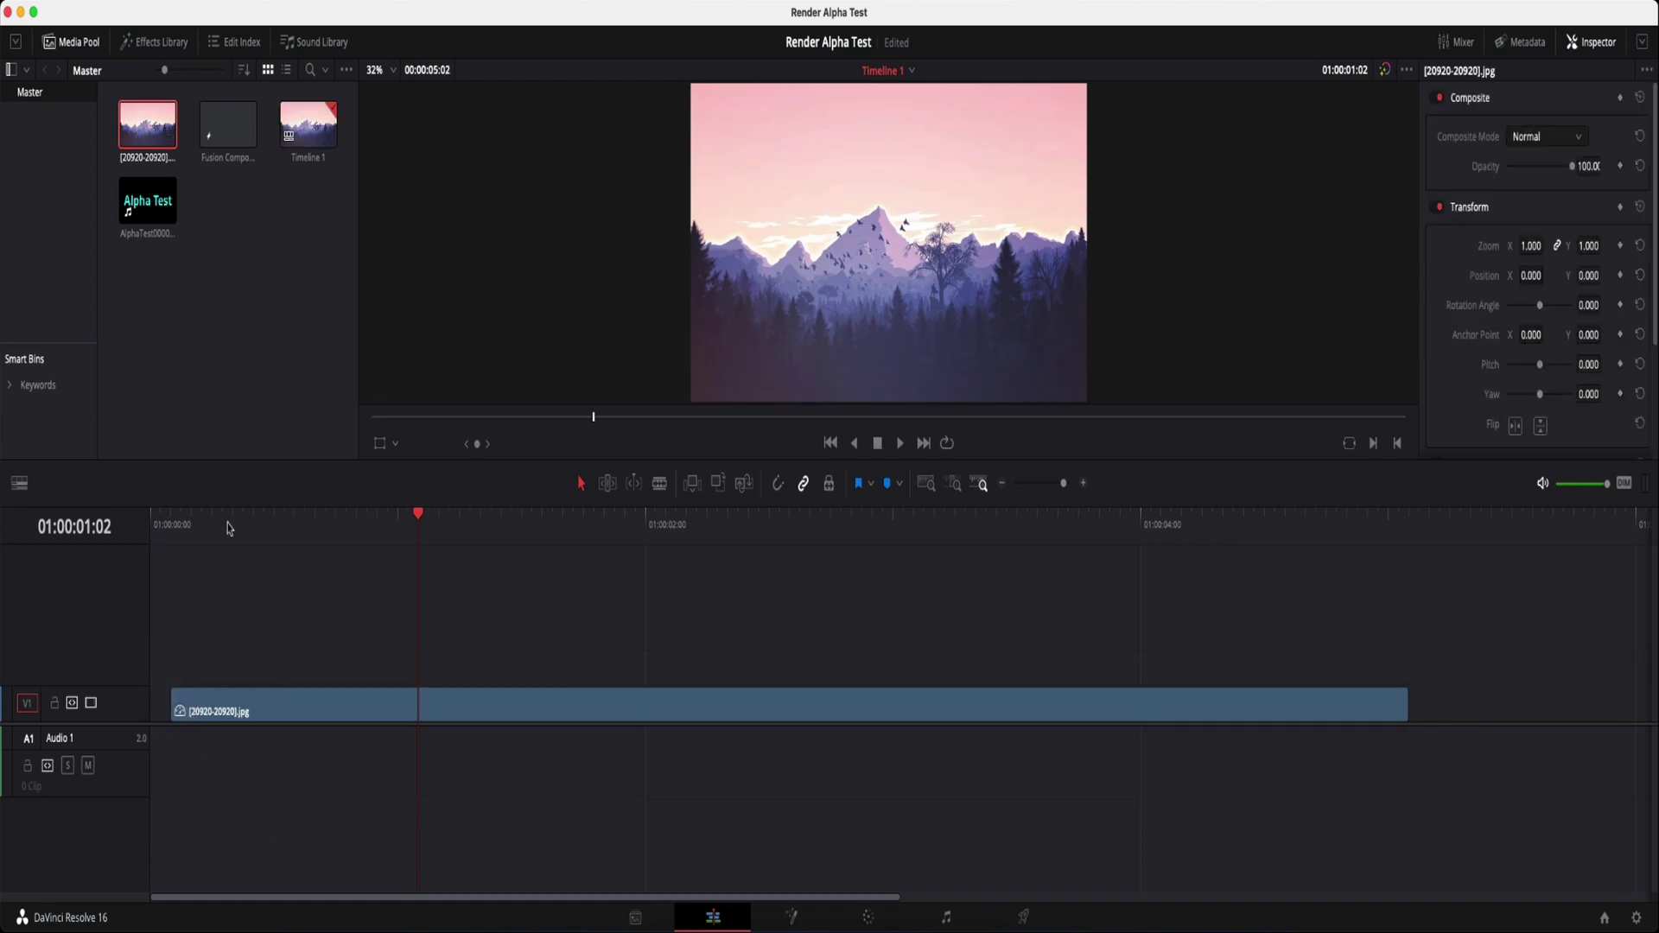
drag(148, 201, 337, 657)
click(542, 526)
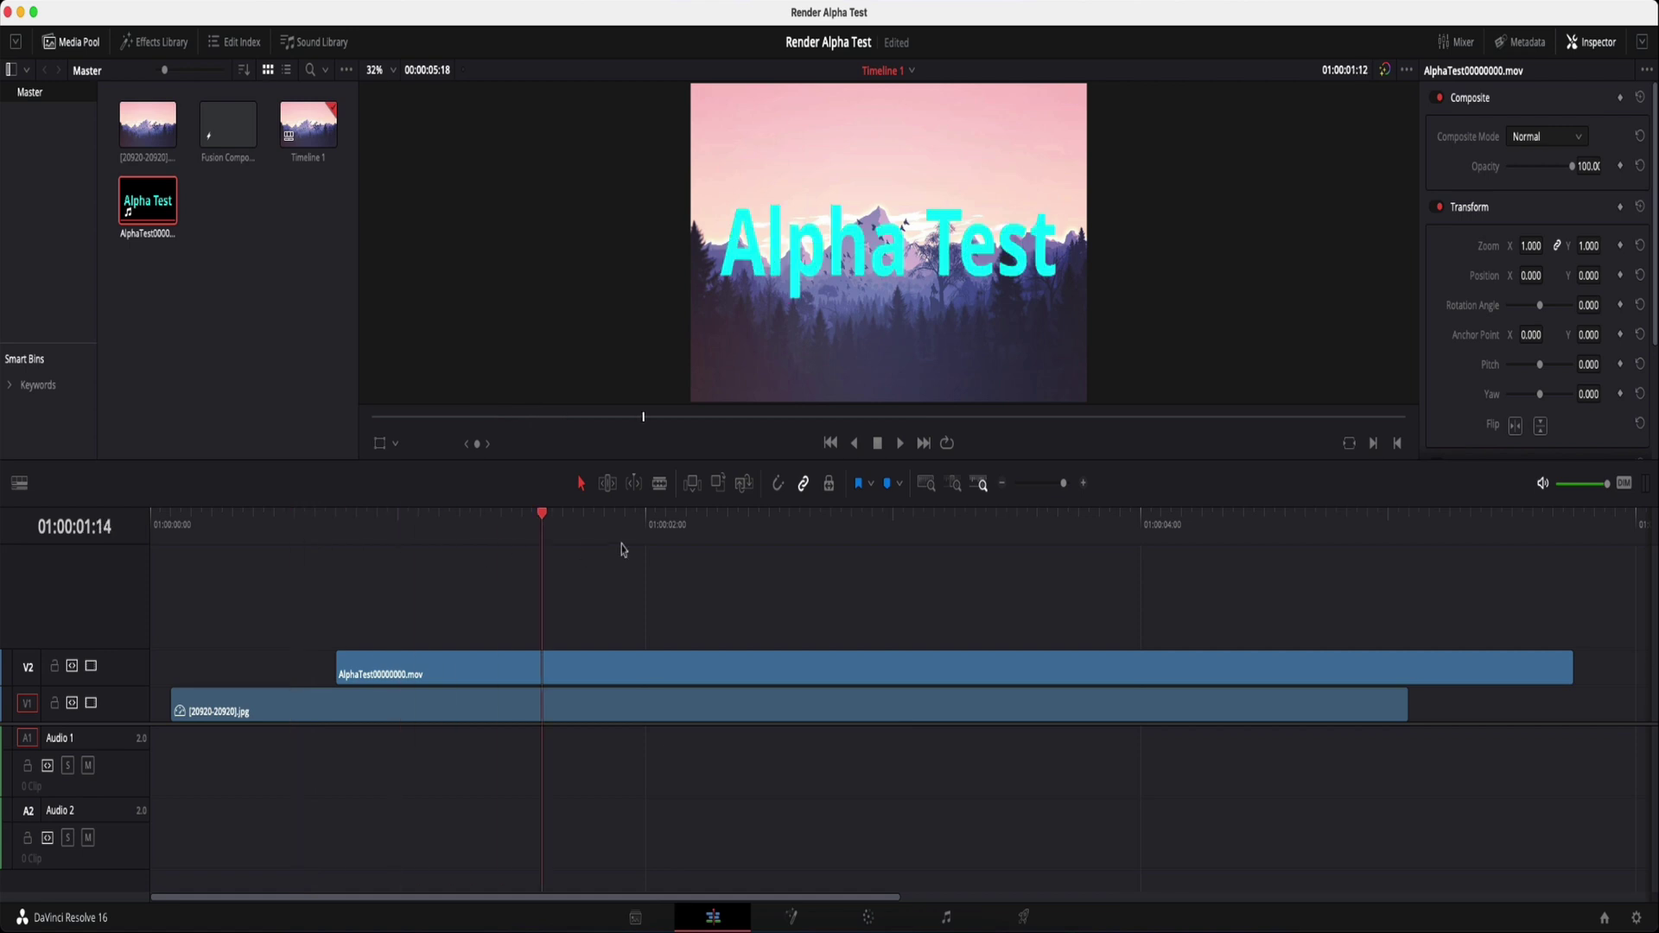
click(622, 549)
drag(993, 681, 789, 680)
drag(503, 523, 944, 532)
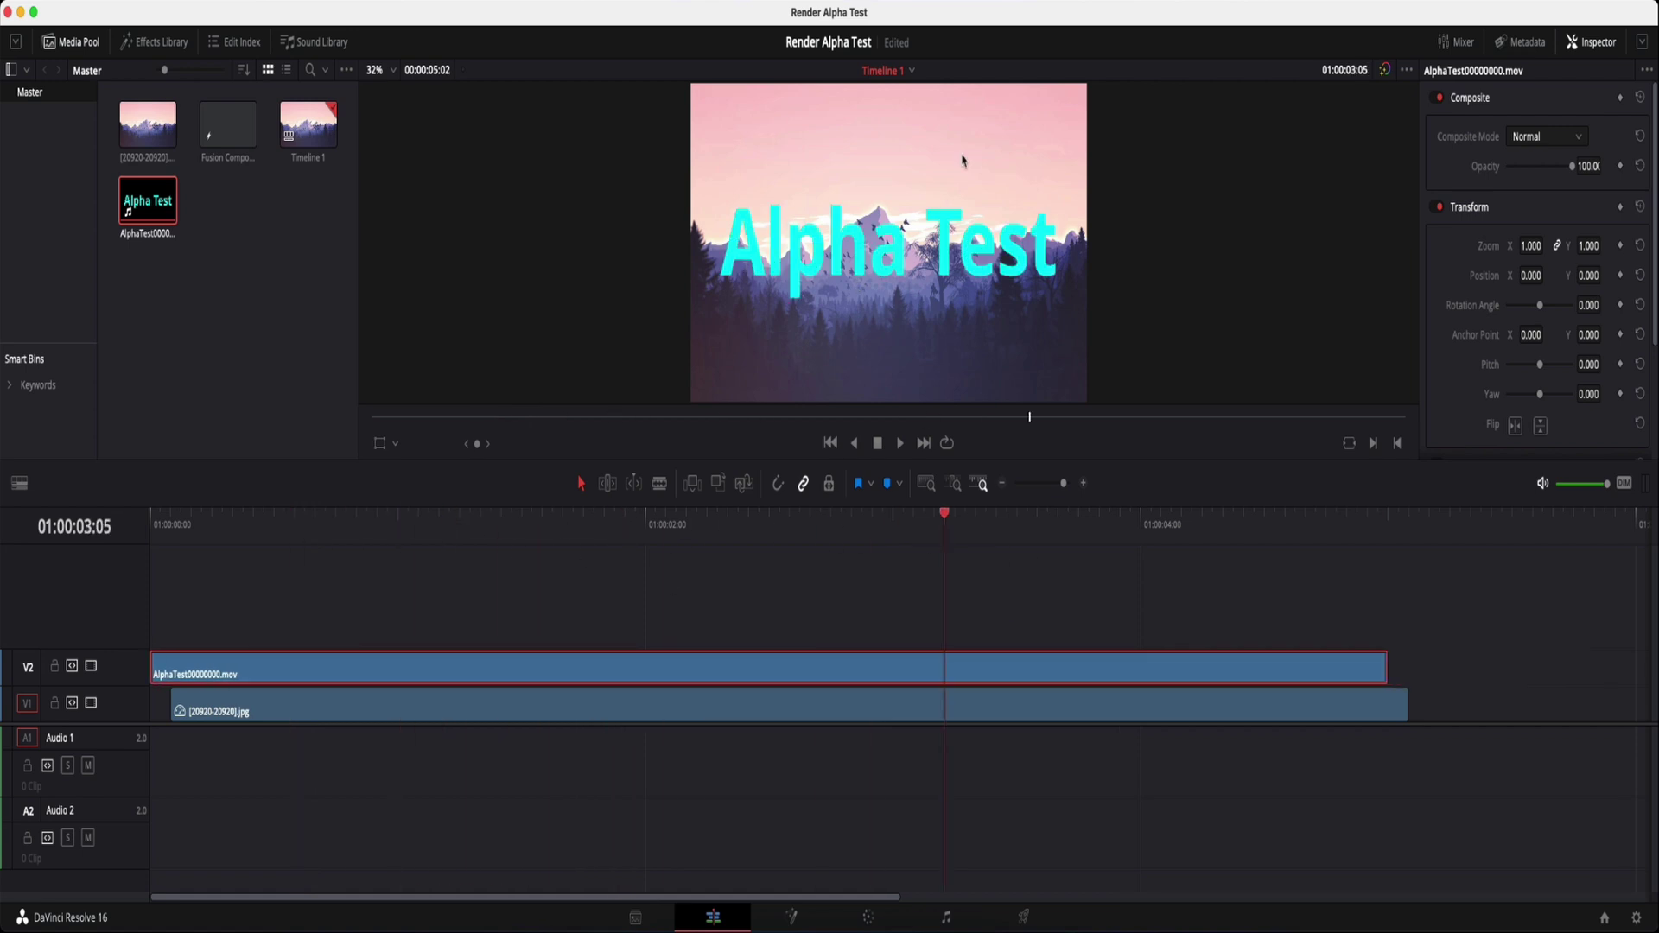
key(super+s)
Import the SM00000000 file from the Desktop into the Media Pool.
right_click(269, 272)
click(318, 441)
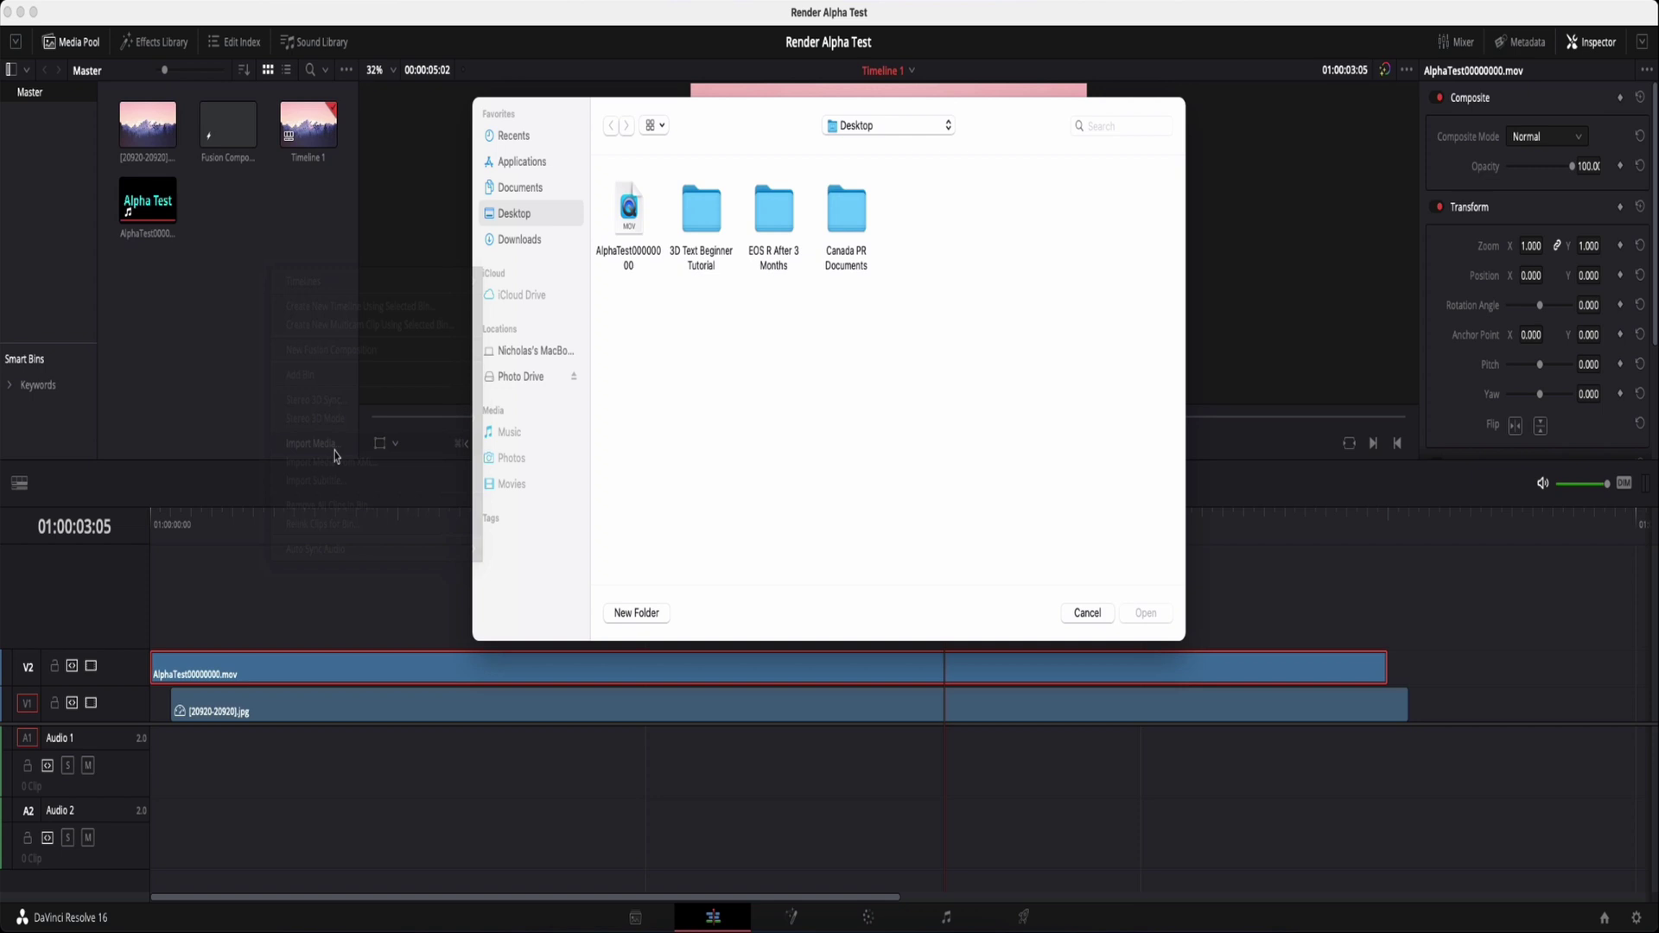
key(Escape)
right_click(205, 326)
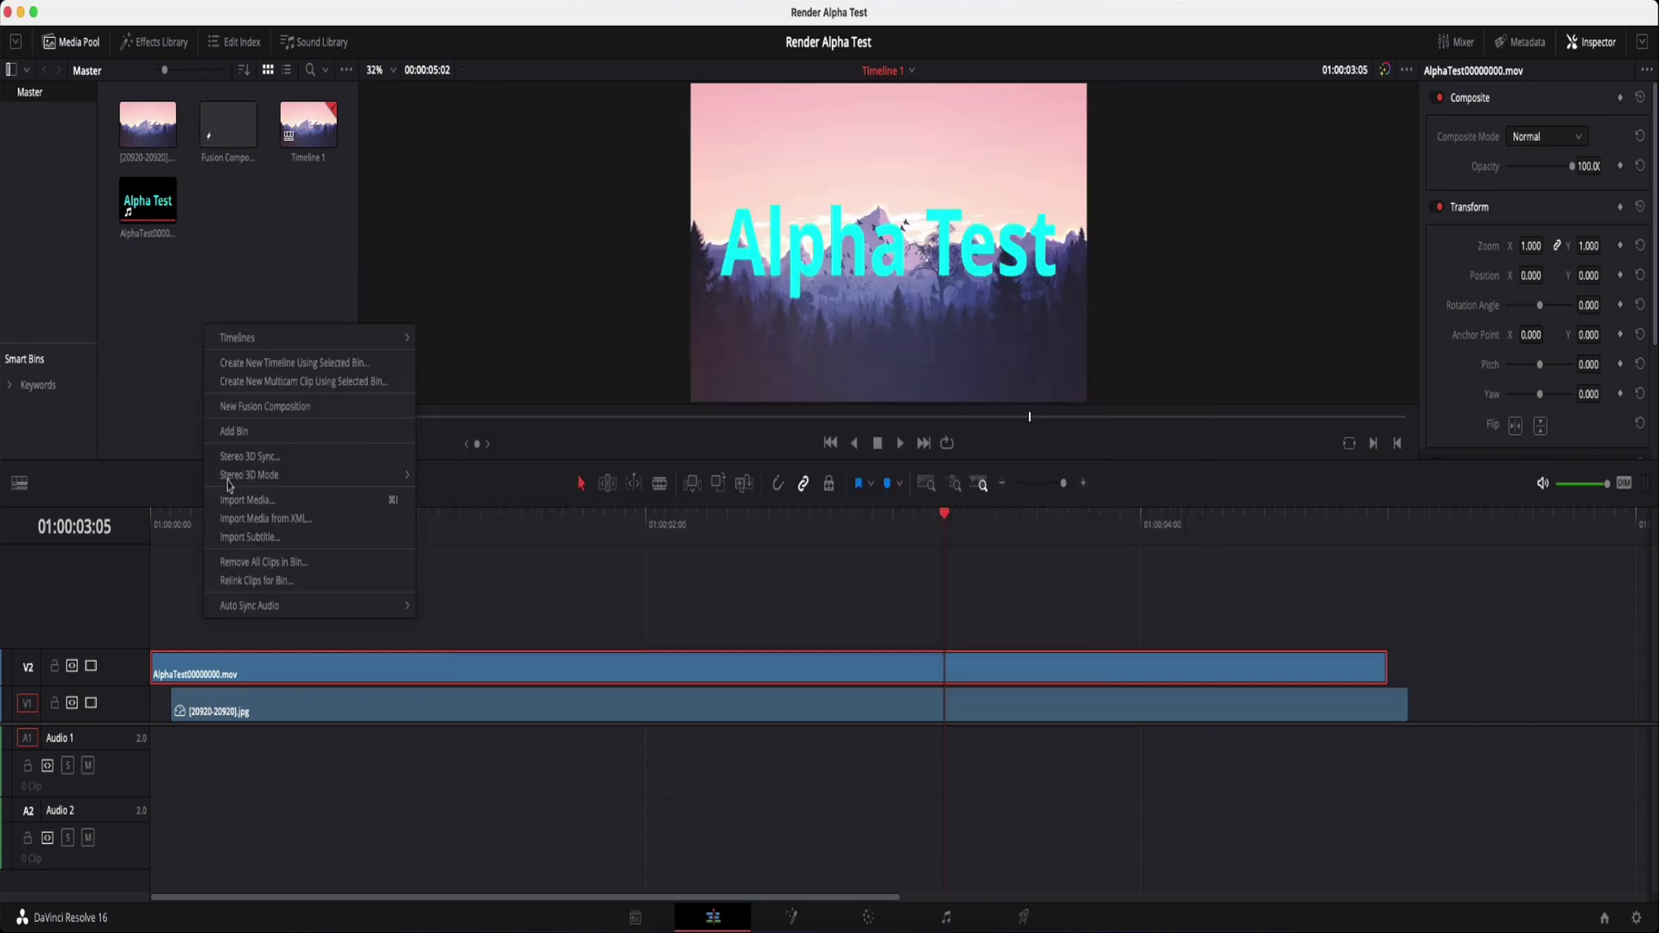
click(259, 500)
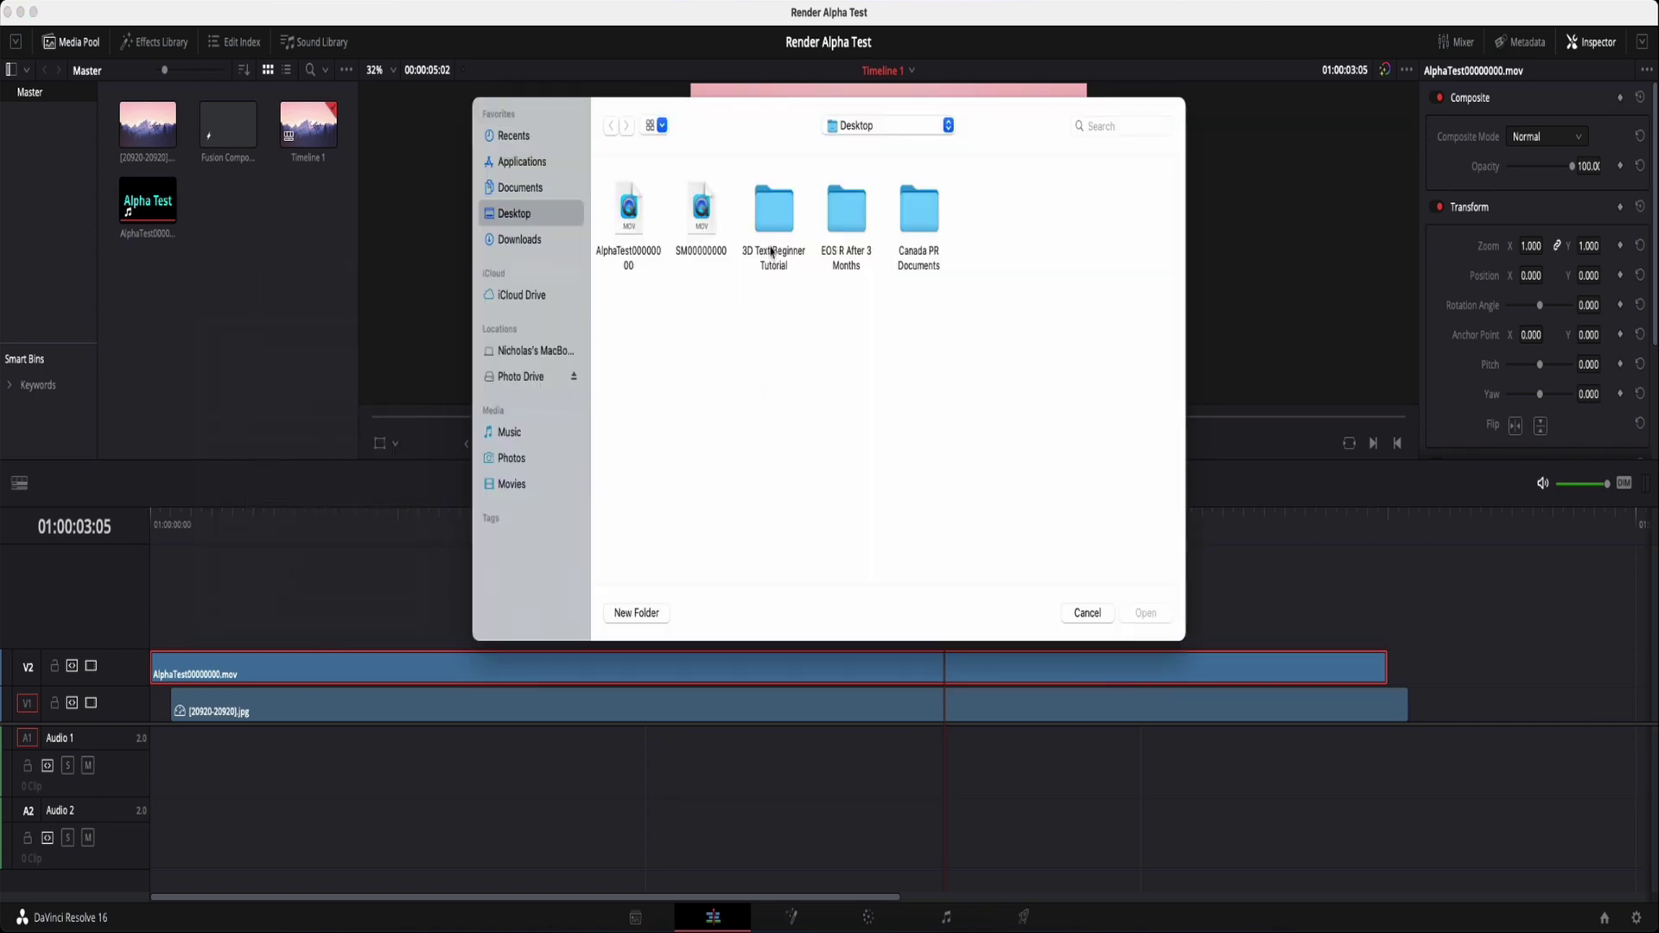
click(703, 216)
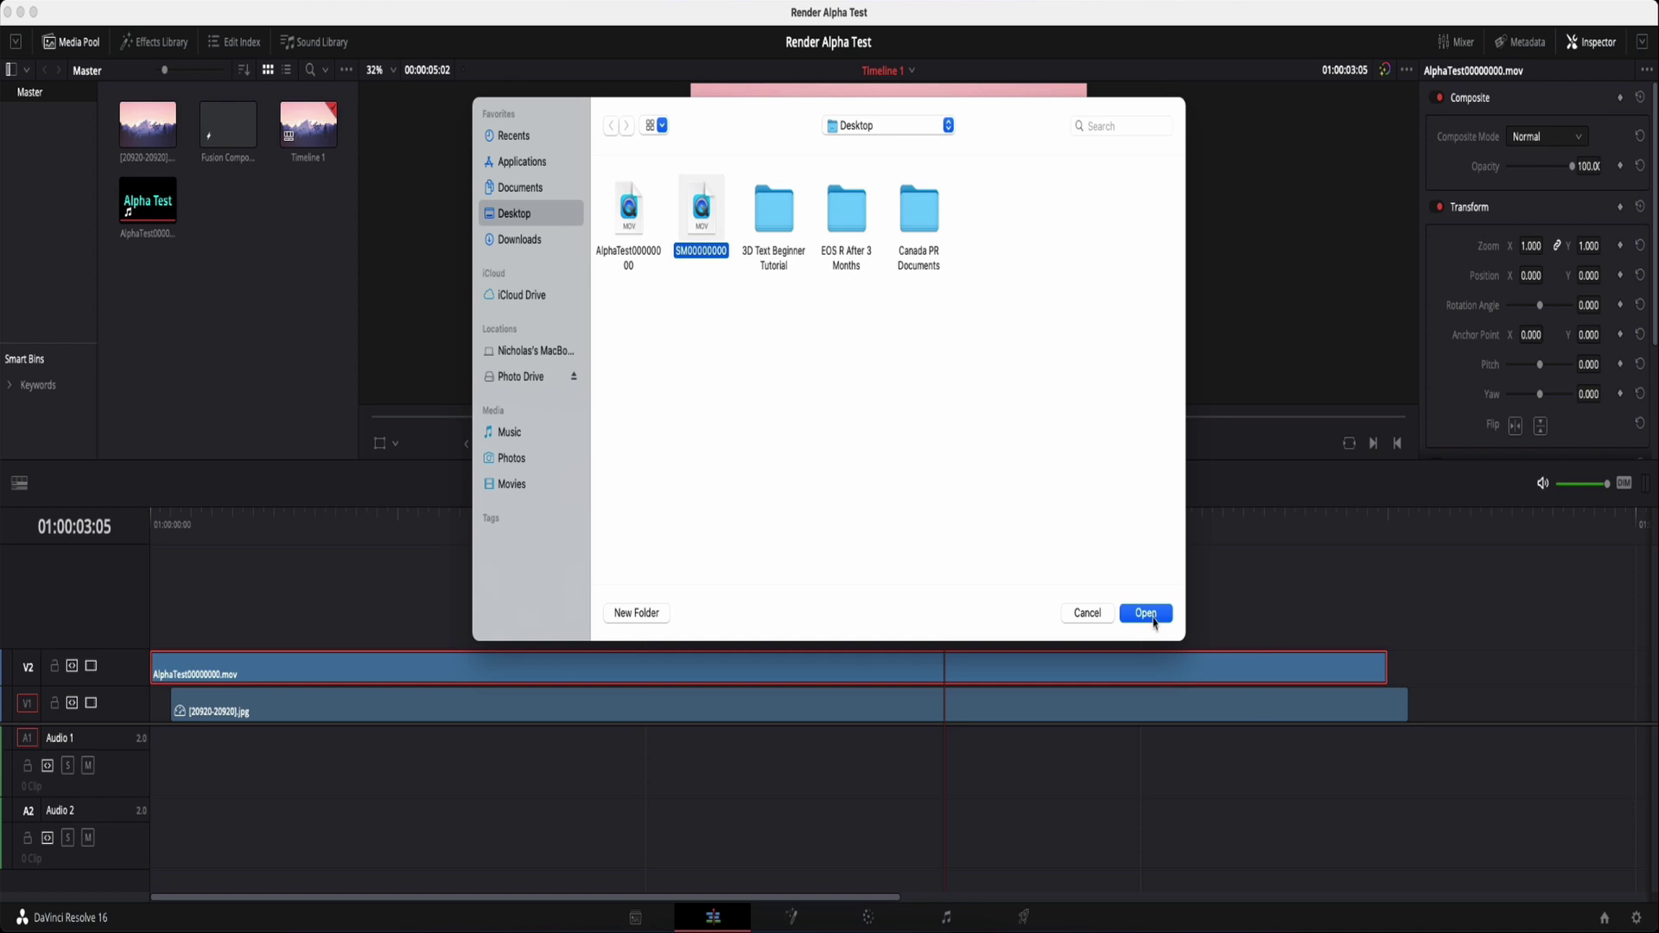
click(1145, 613)
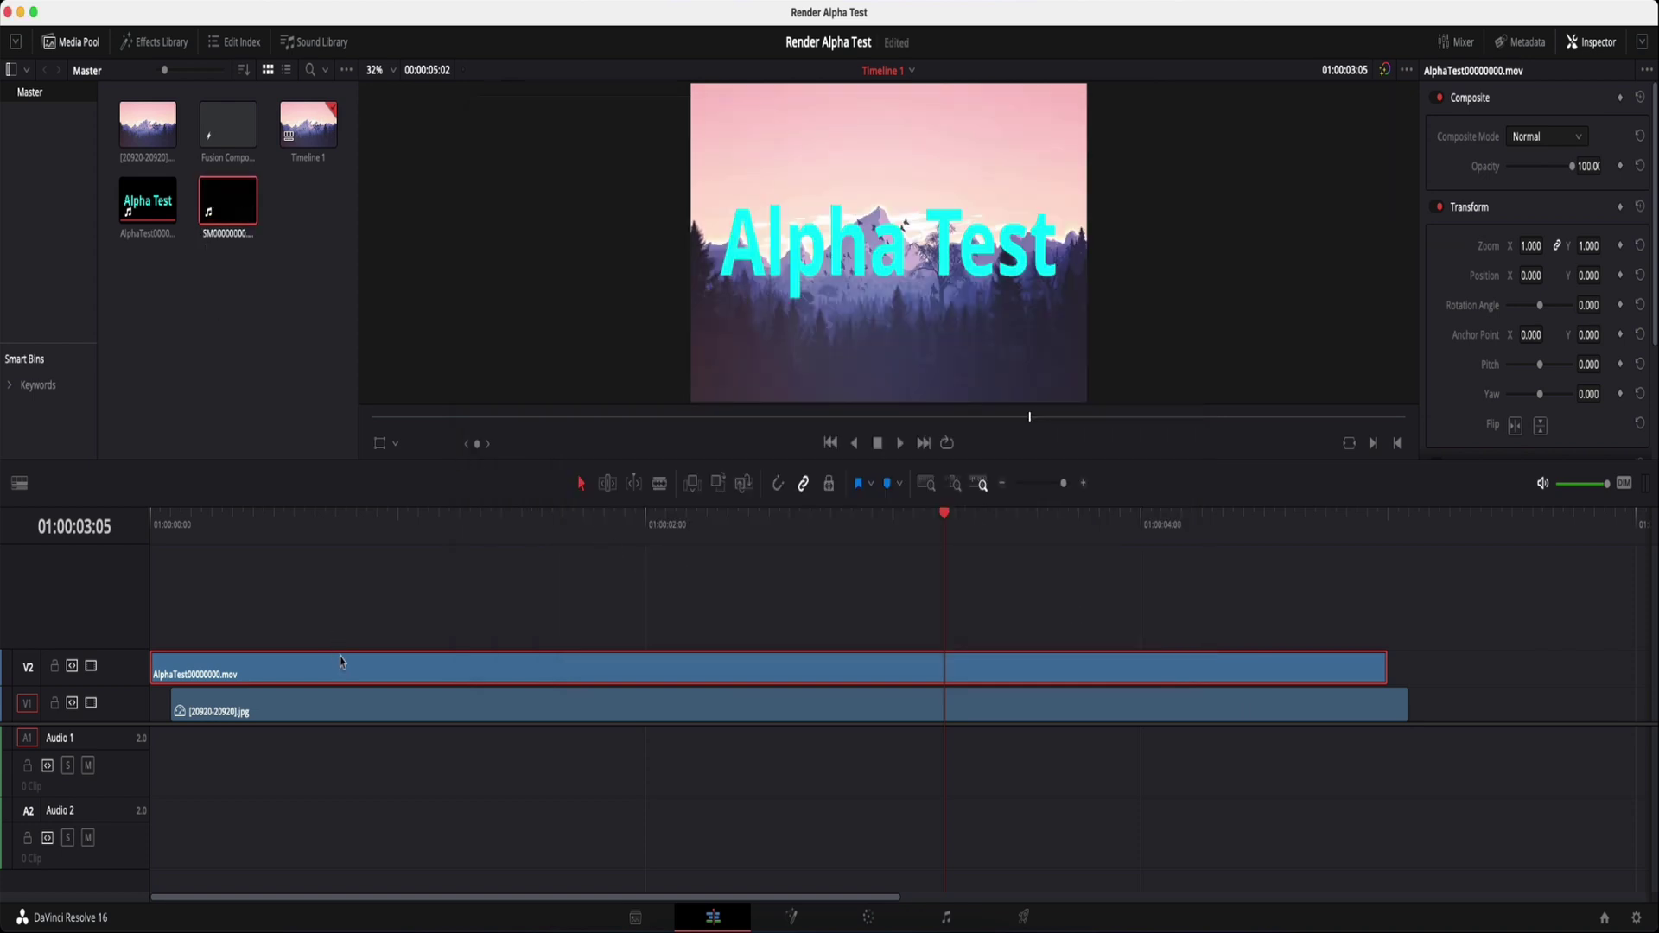
Replace the V2 clip with the SM00000000 banner, remove its A2 audio, and play back.
key(Delete)
drag(244, 211, 179, 668)
click(308, 852)
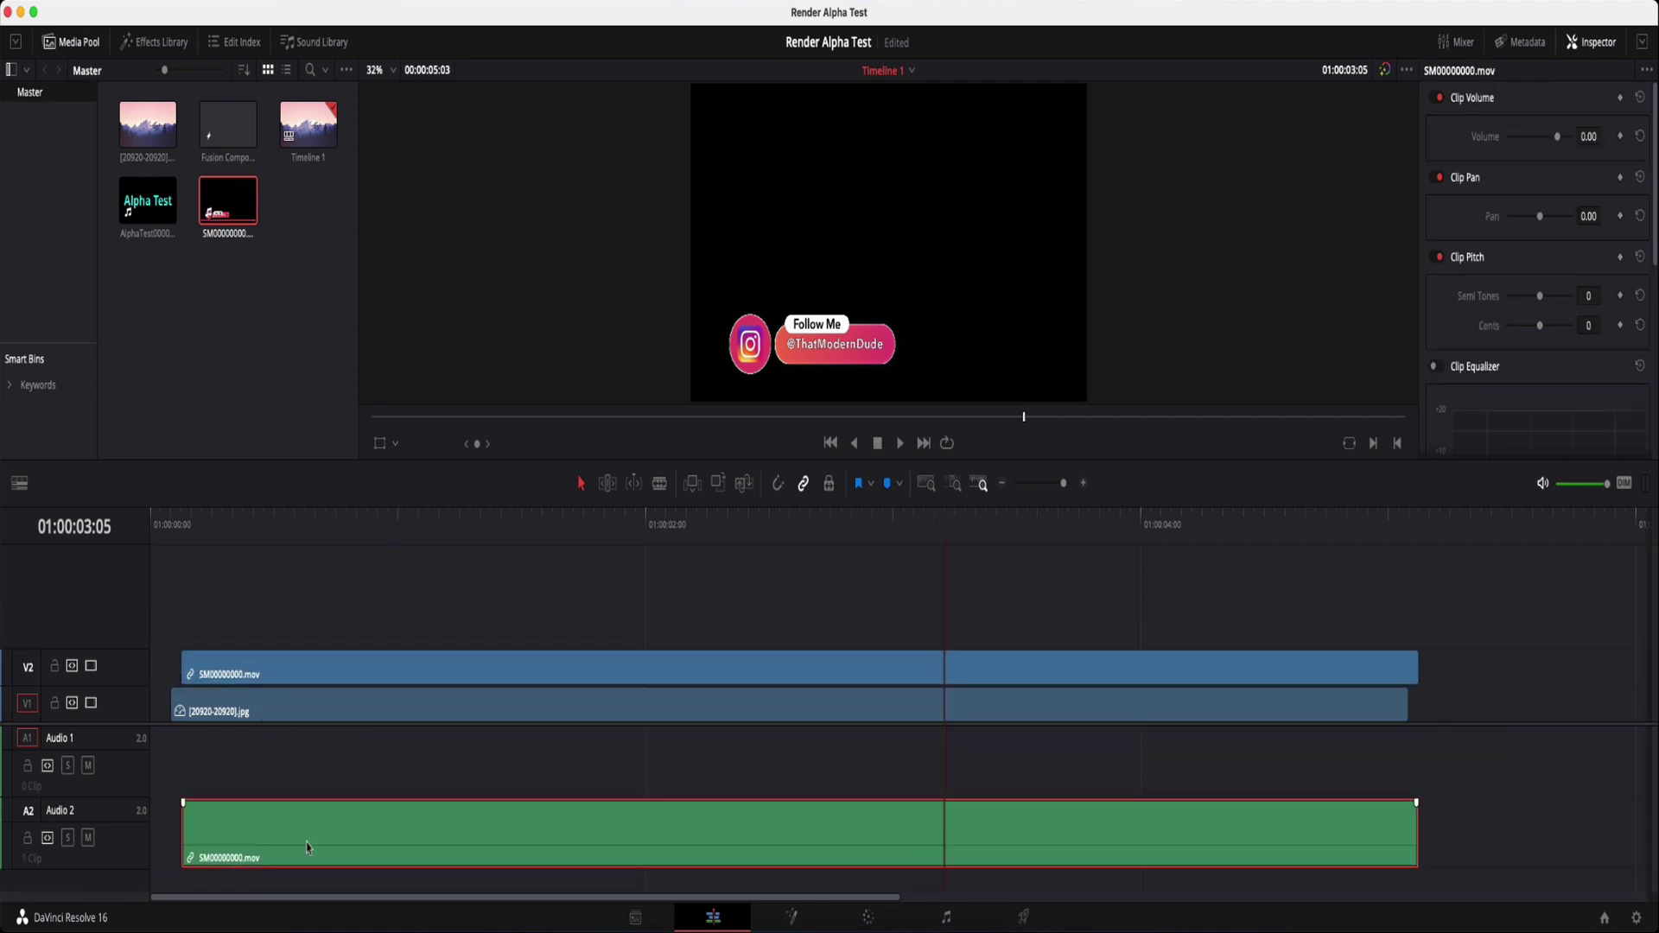
key(Delete)
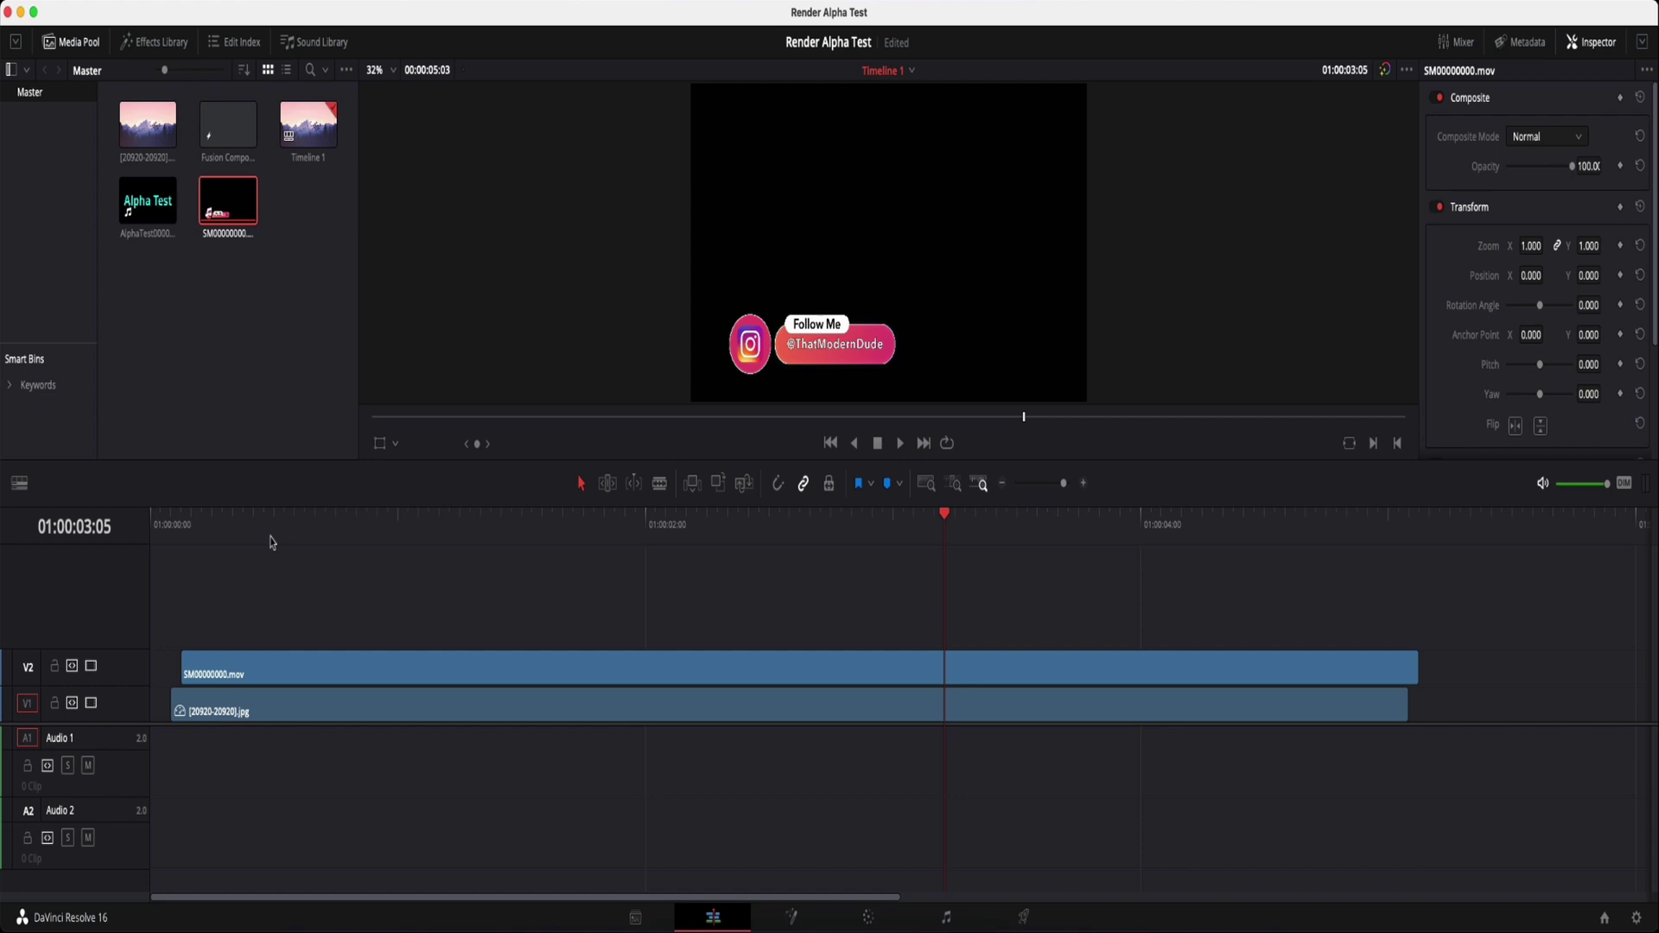
key(Home)
key(space)
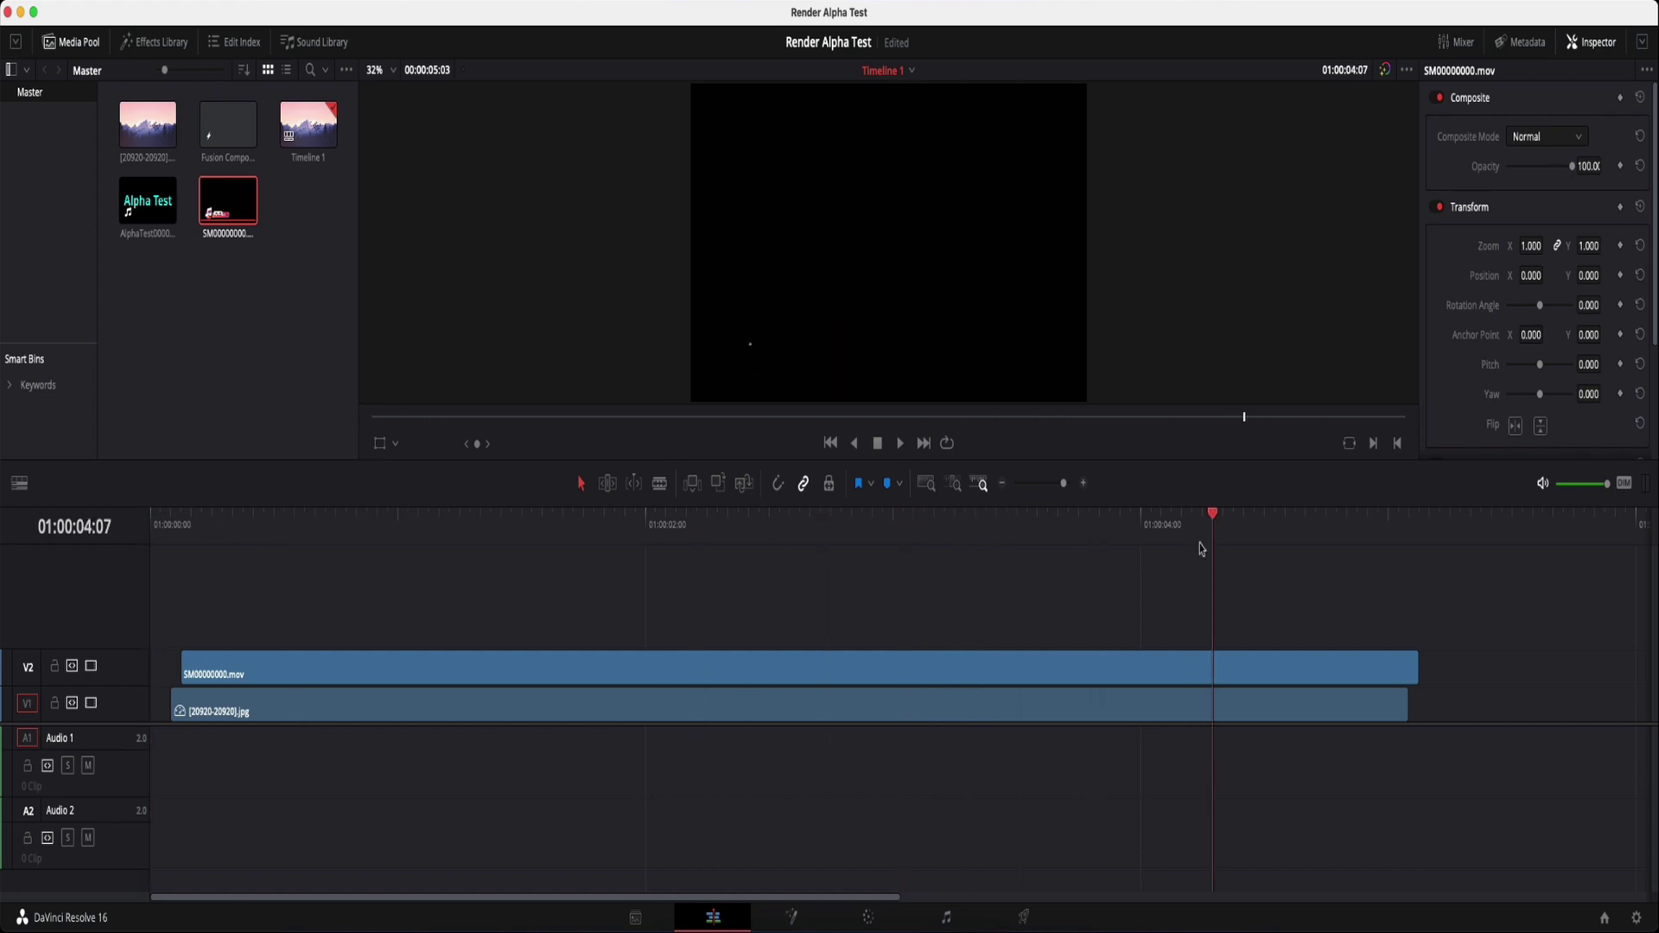
Nudge the banner slightly earlier on V2 and scrub to 01:00:02:10 to check it.
click(611, 524)
click(596, 525)
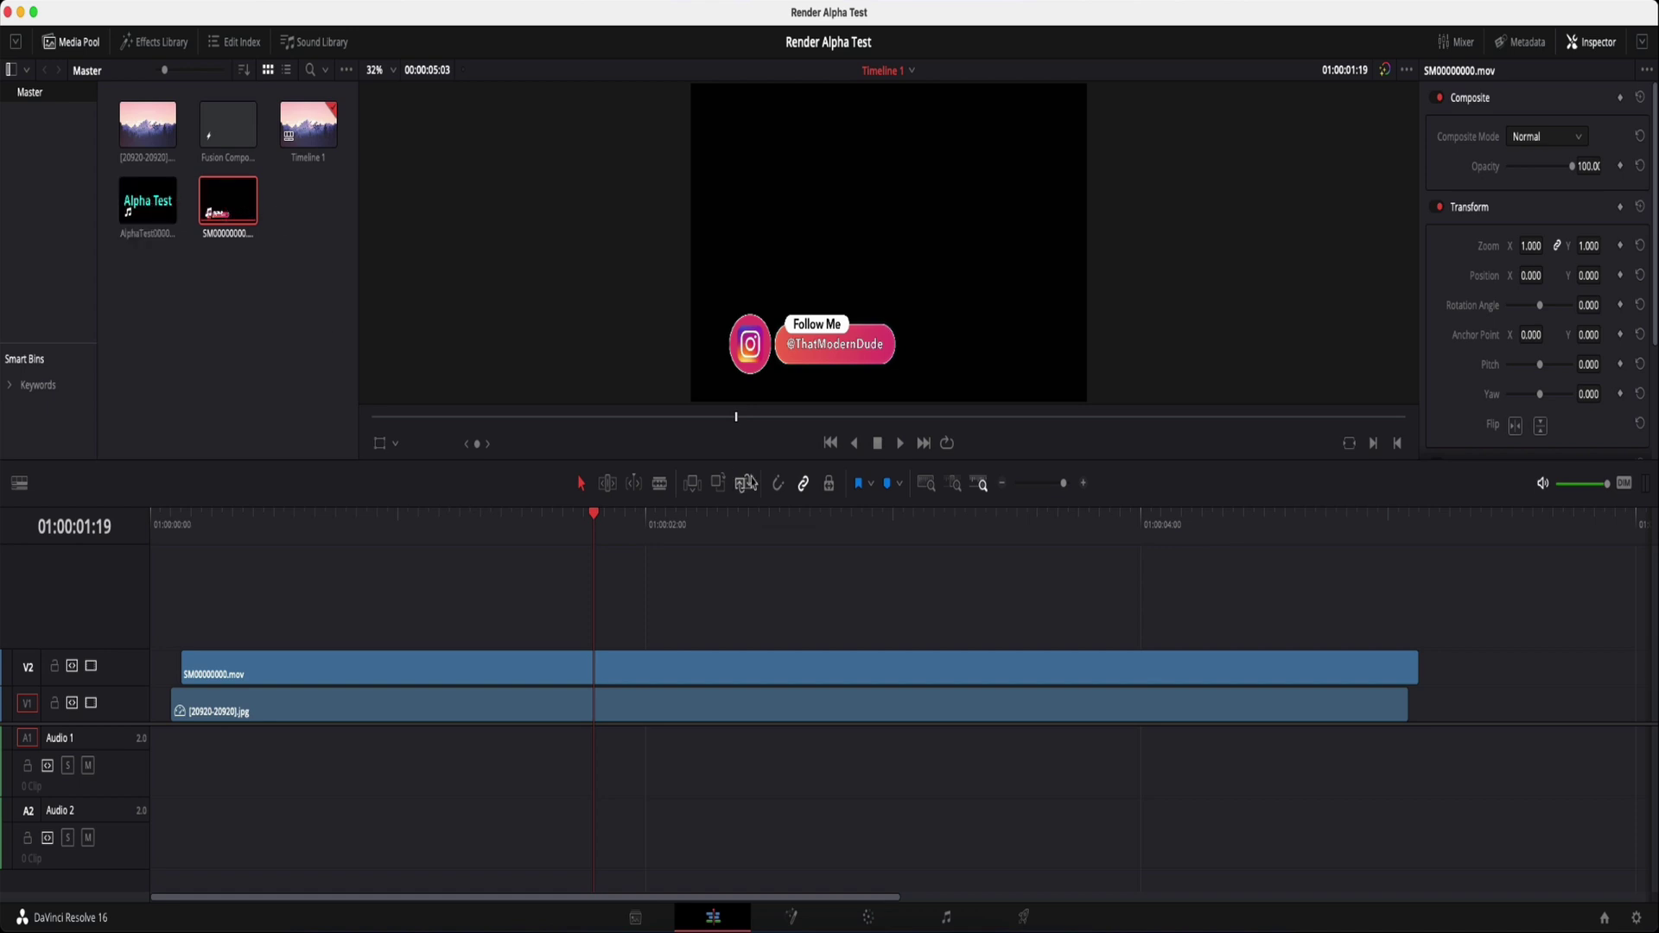
mouse_move(403, 670)
mouse_down()
mouse_move(386, 671)
mouse_move(405, 670)
mouse_up()
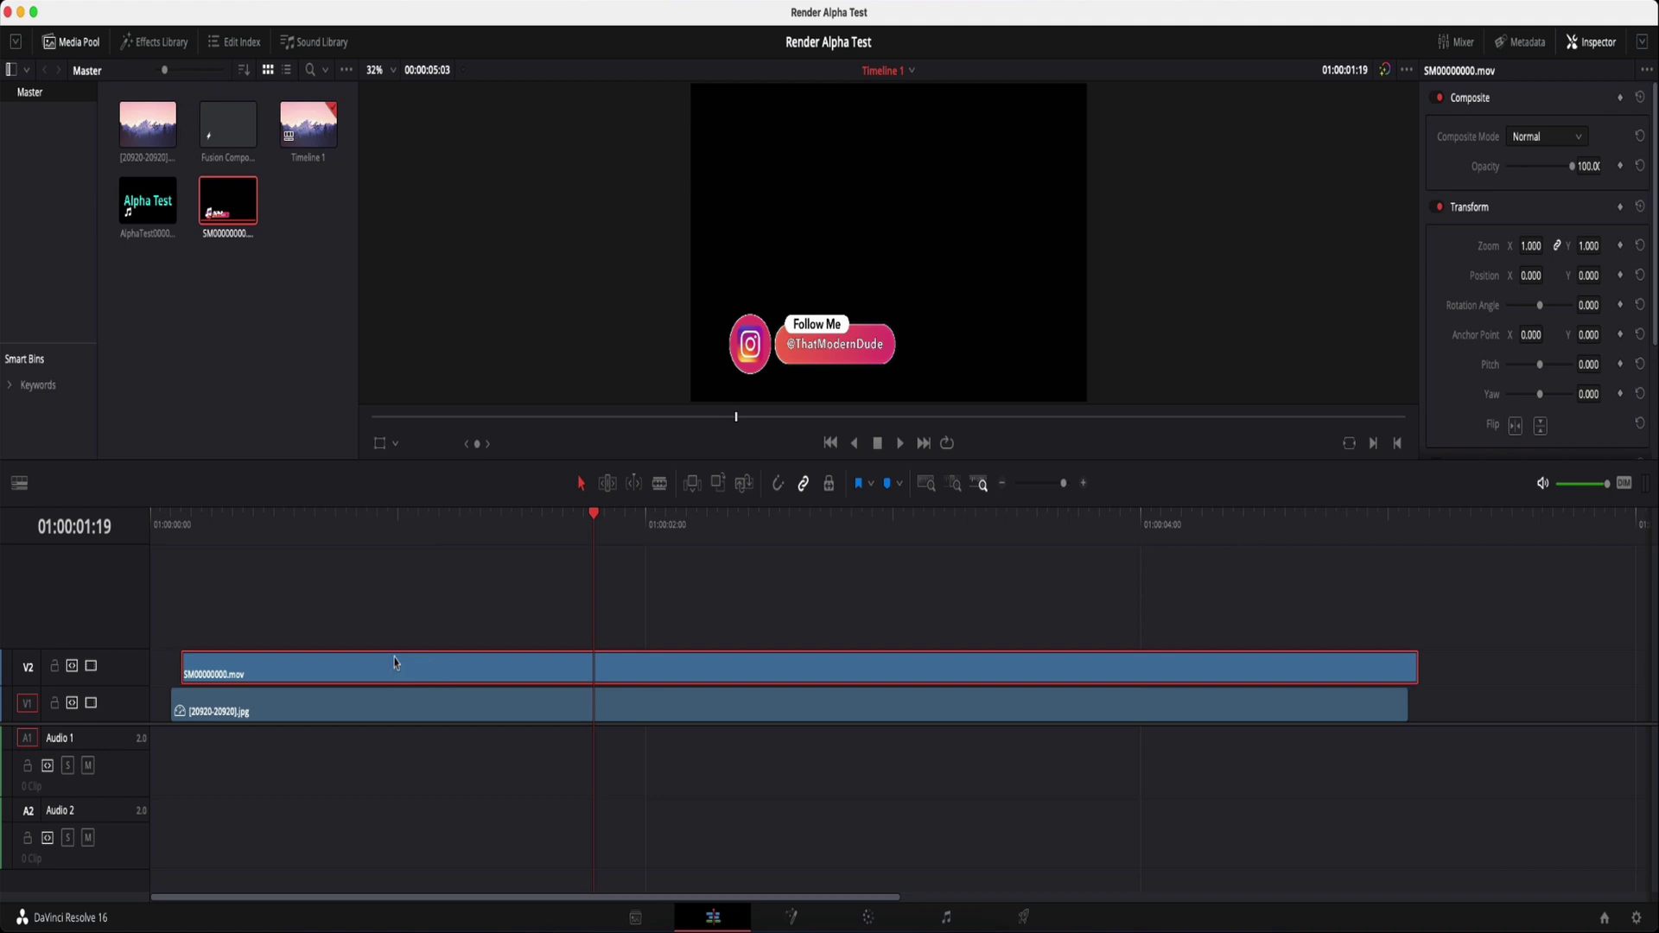
click(263, 581)
click(687, 572)
click(749, 574)
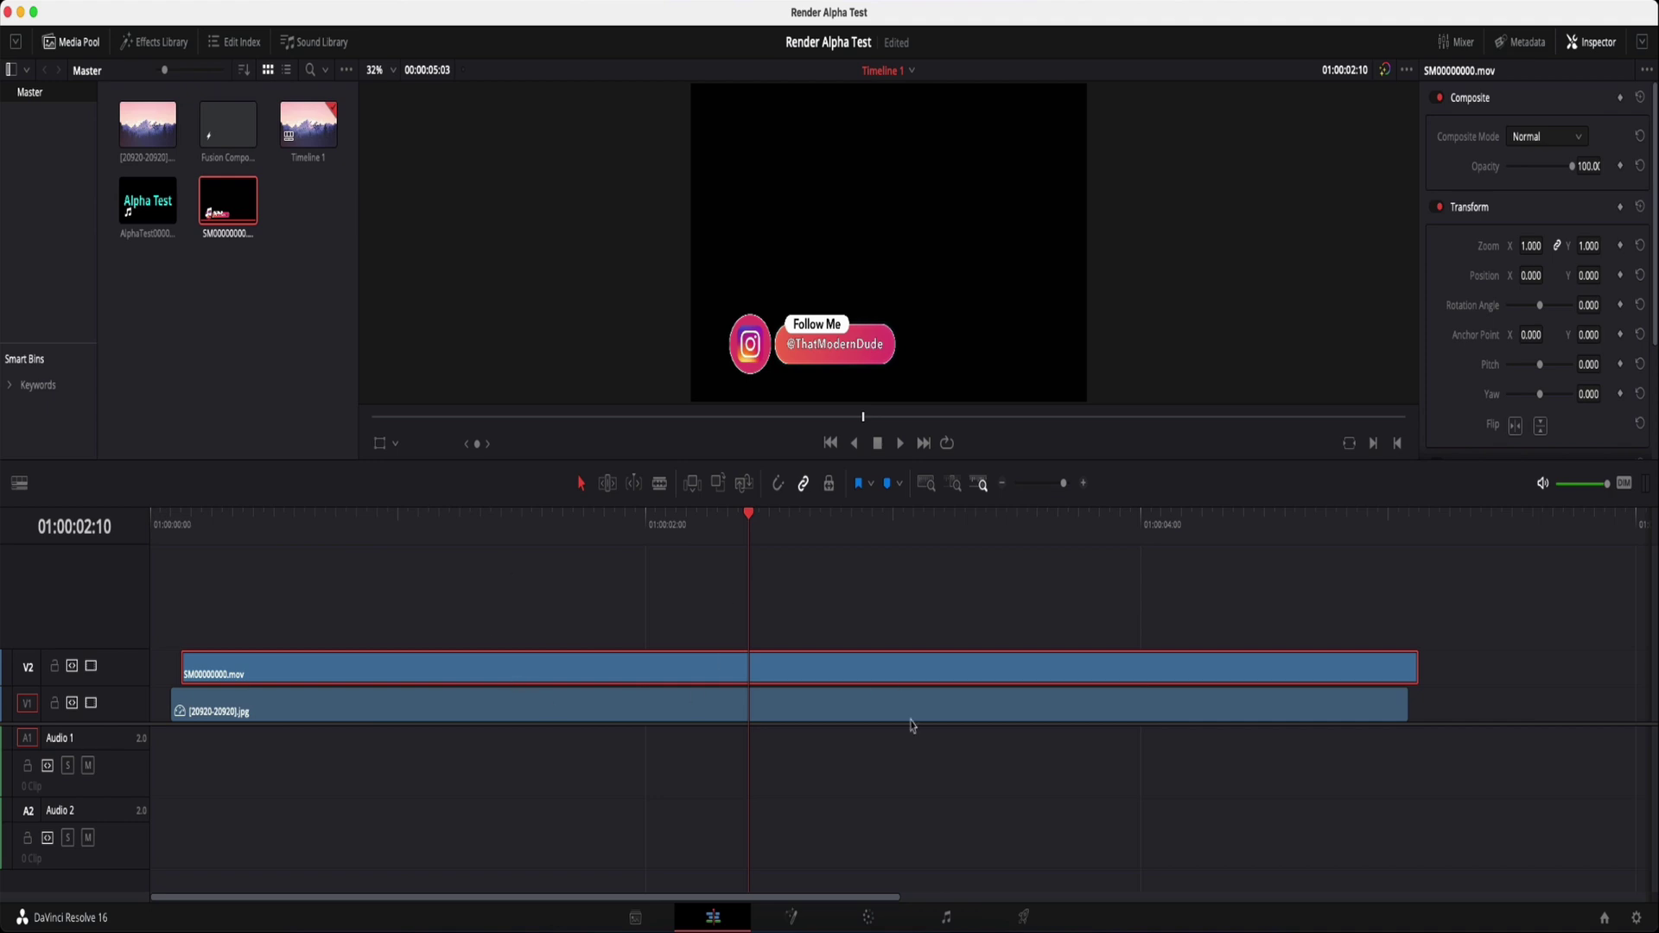
On the Color page, wire node 01's alpha to a new Alpha Output and qualifier-sample the banner.
click(872, 920)
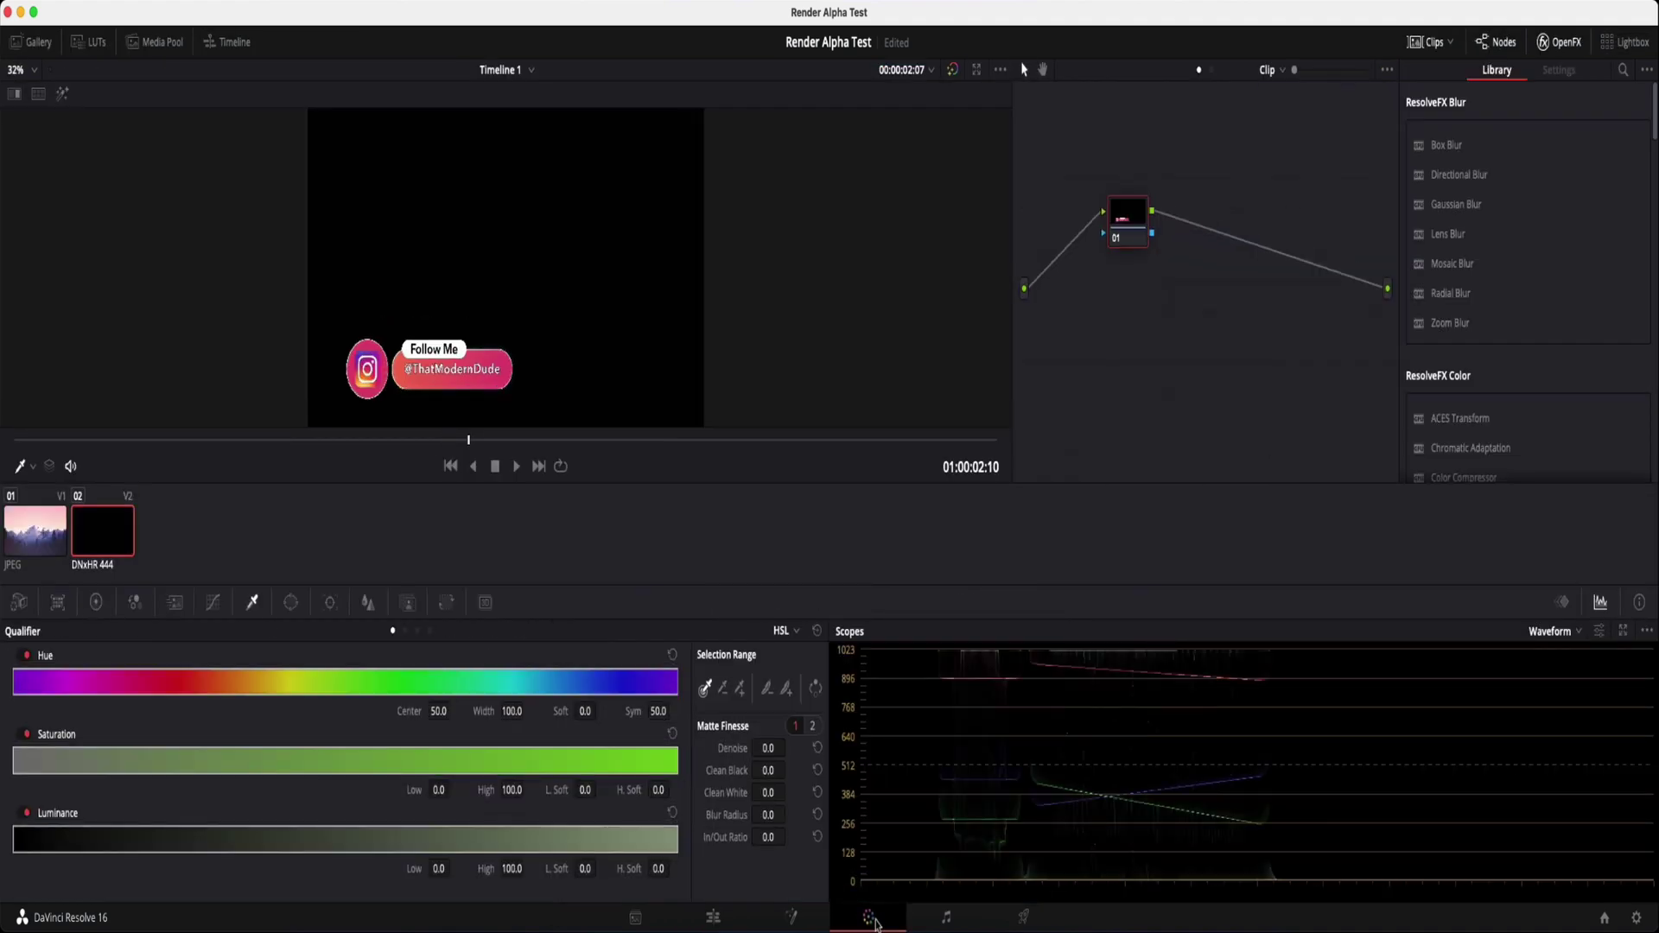
right_click(1405, 212)
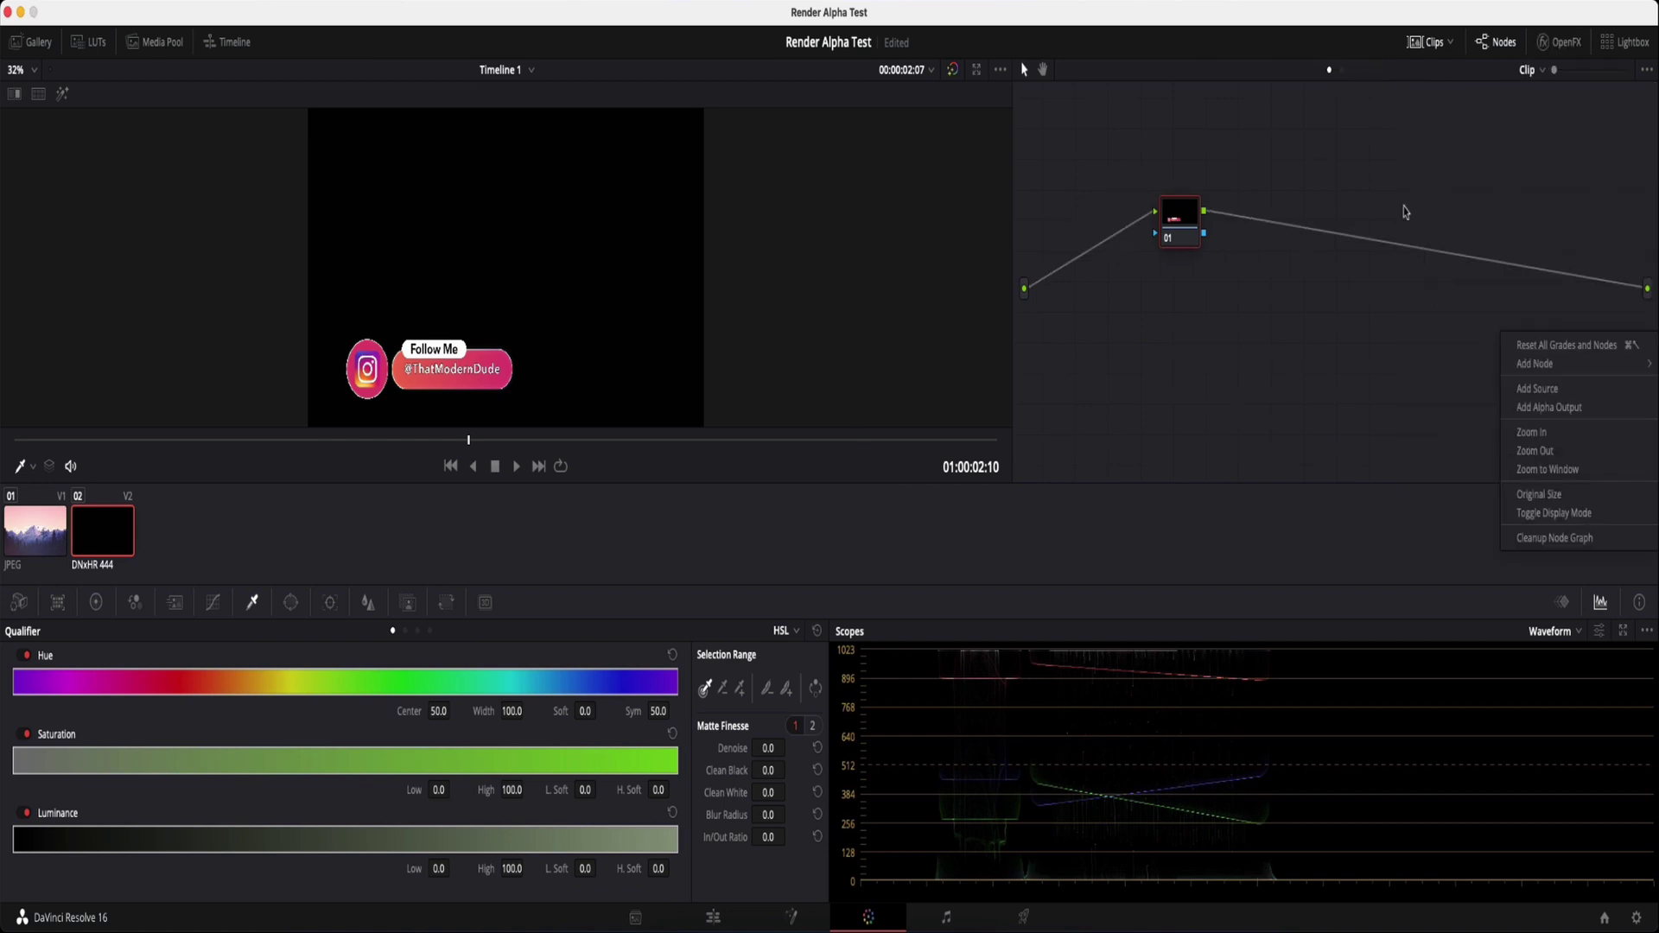
right_click(1420, 188)
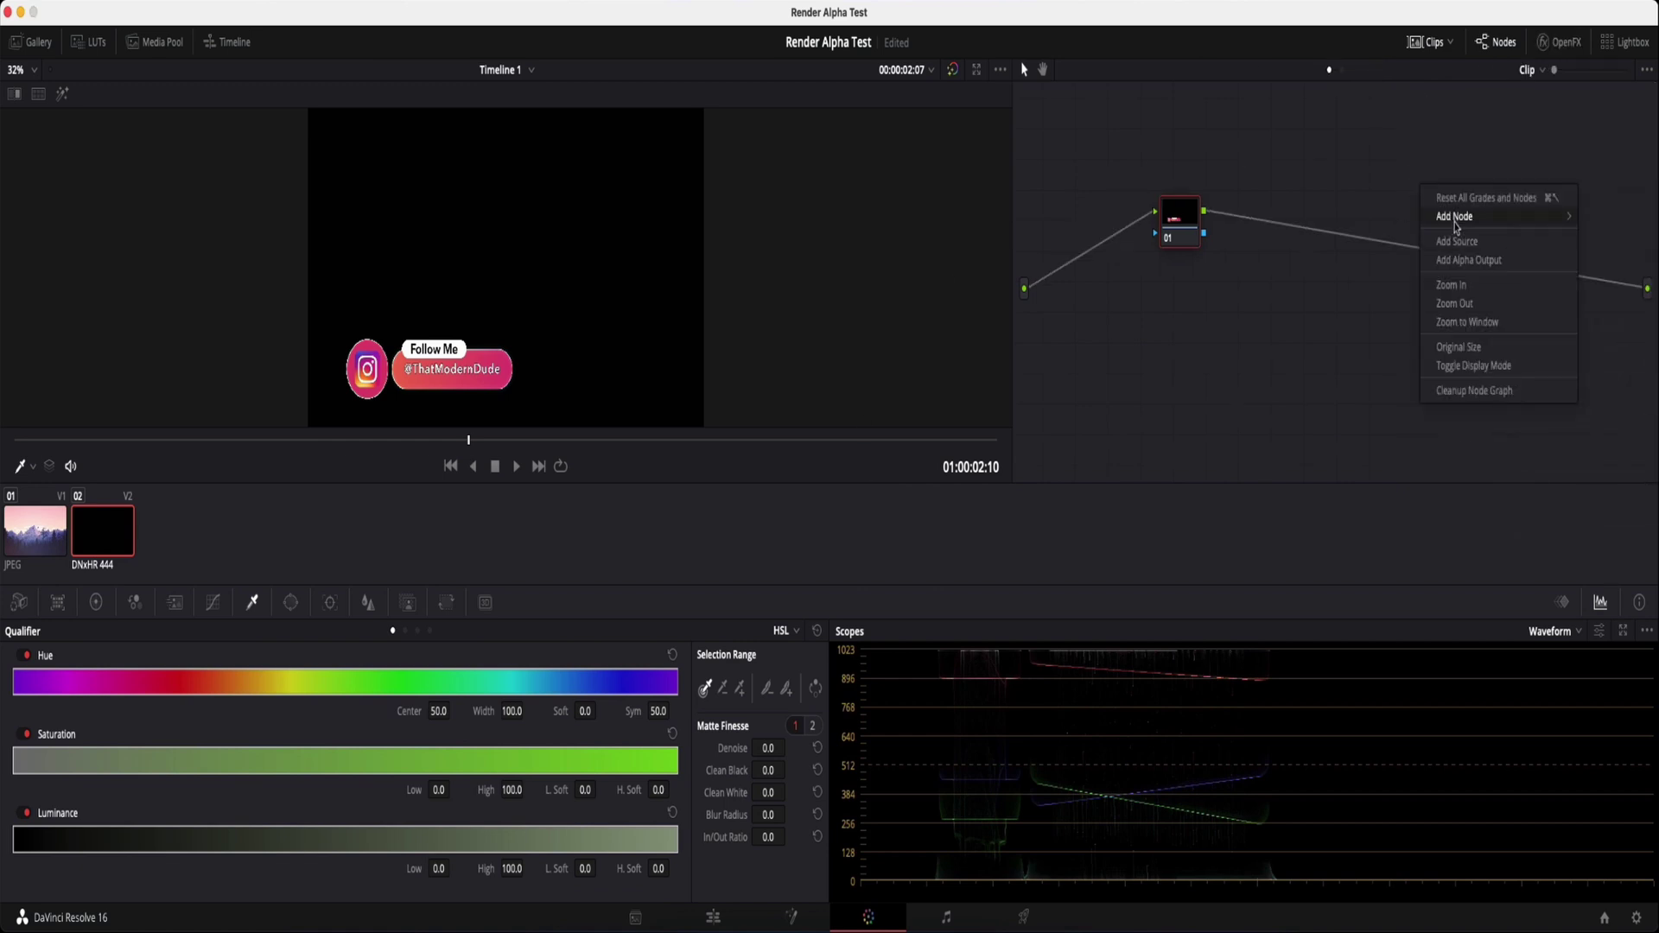
click(1467, 261)
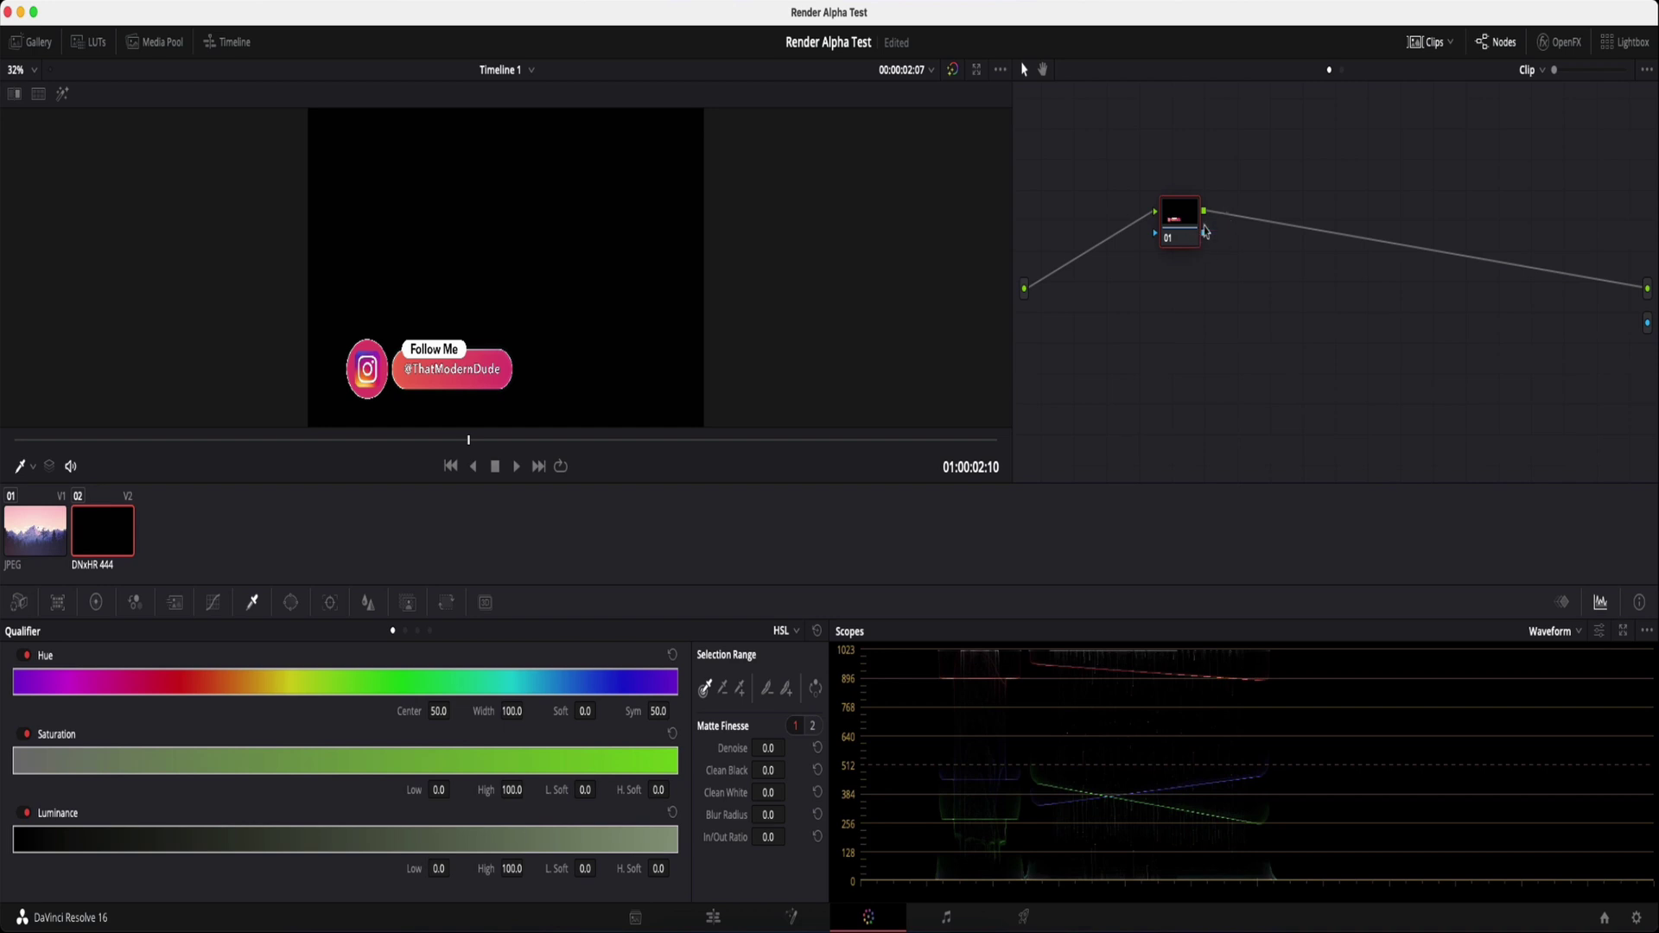
drag(1206, 232, 1649, 325)
click(611, 212)
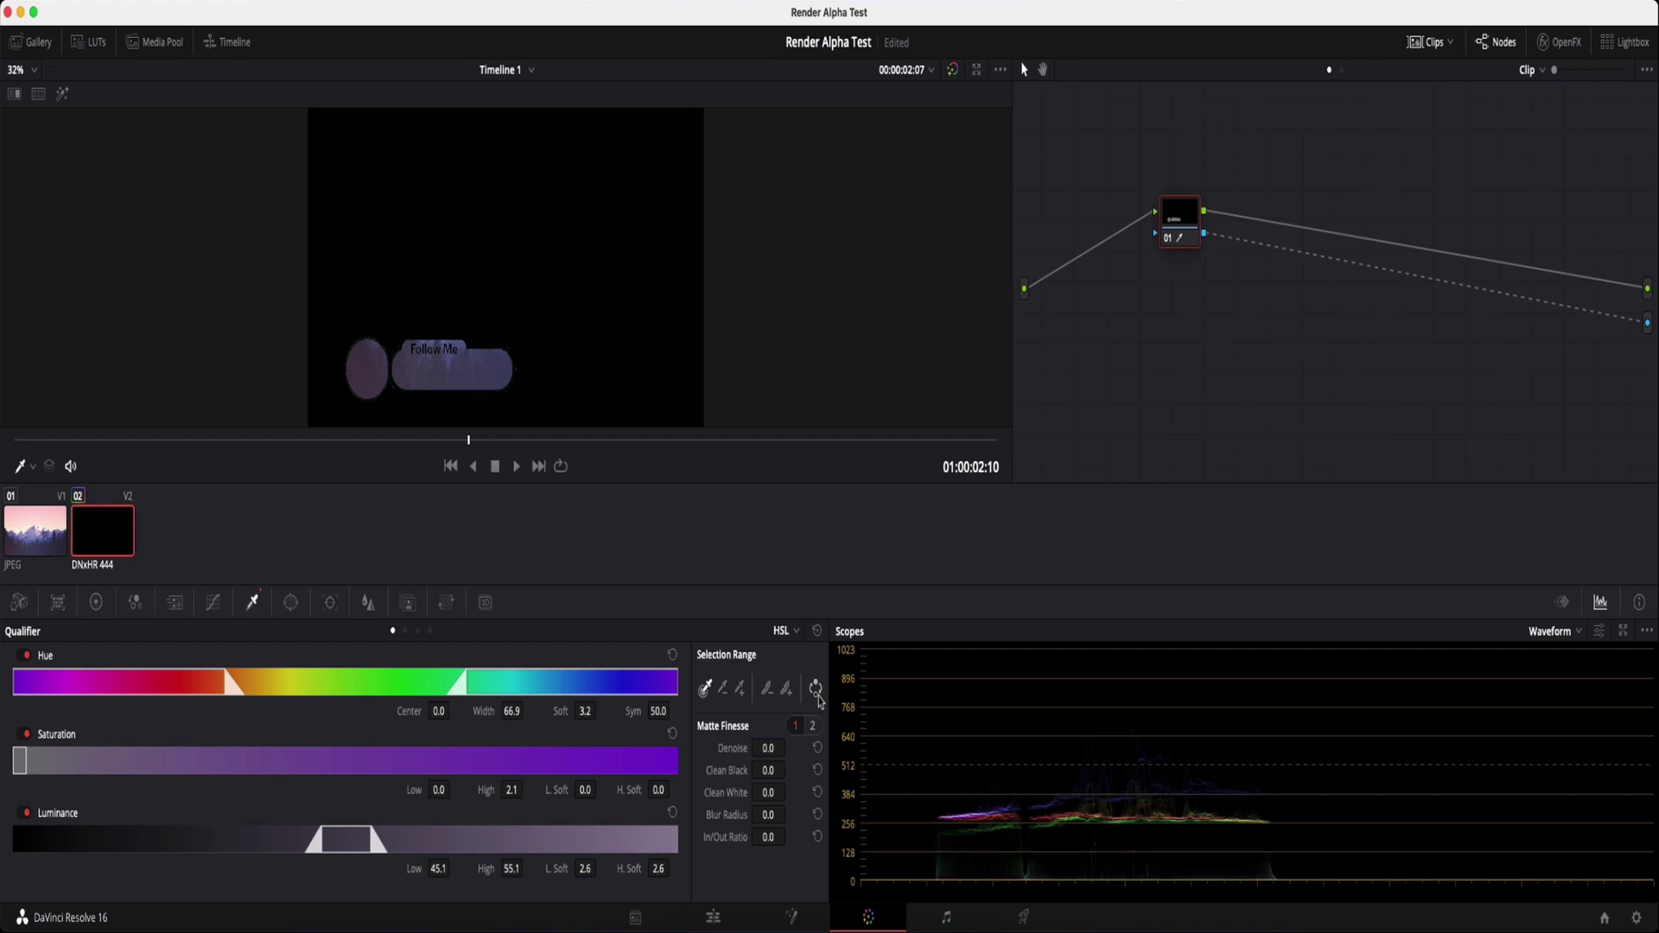
Check the keyed banner over the mountains, set Clean Black to 21.7, and return to Edit.
click(816, 689)
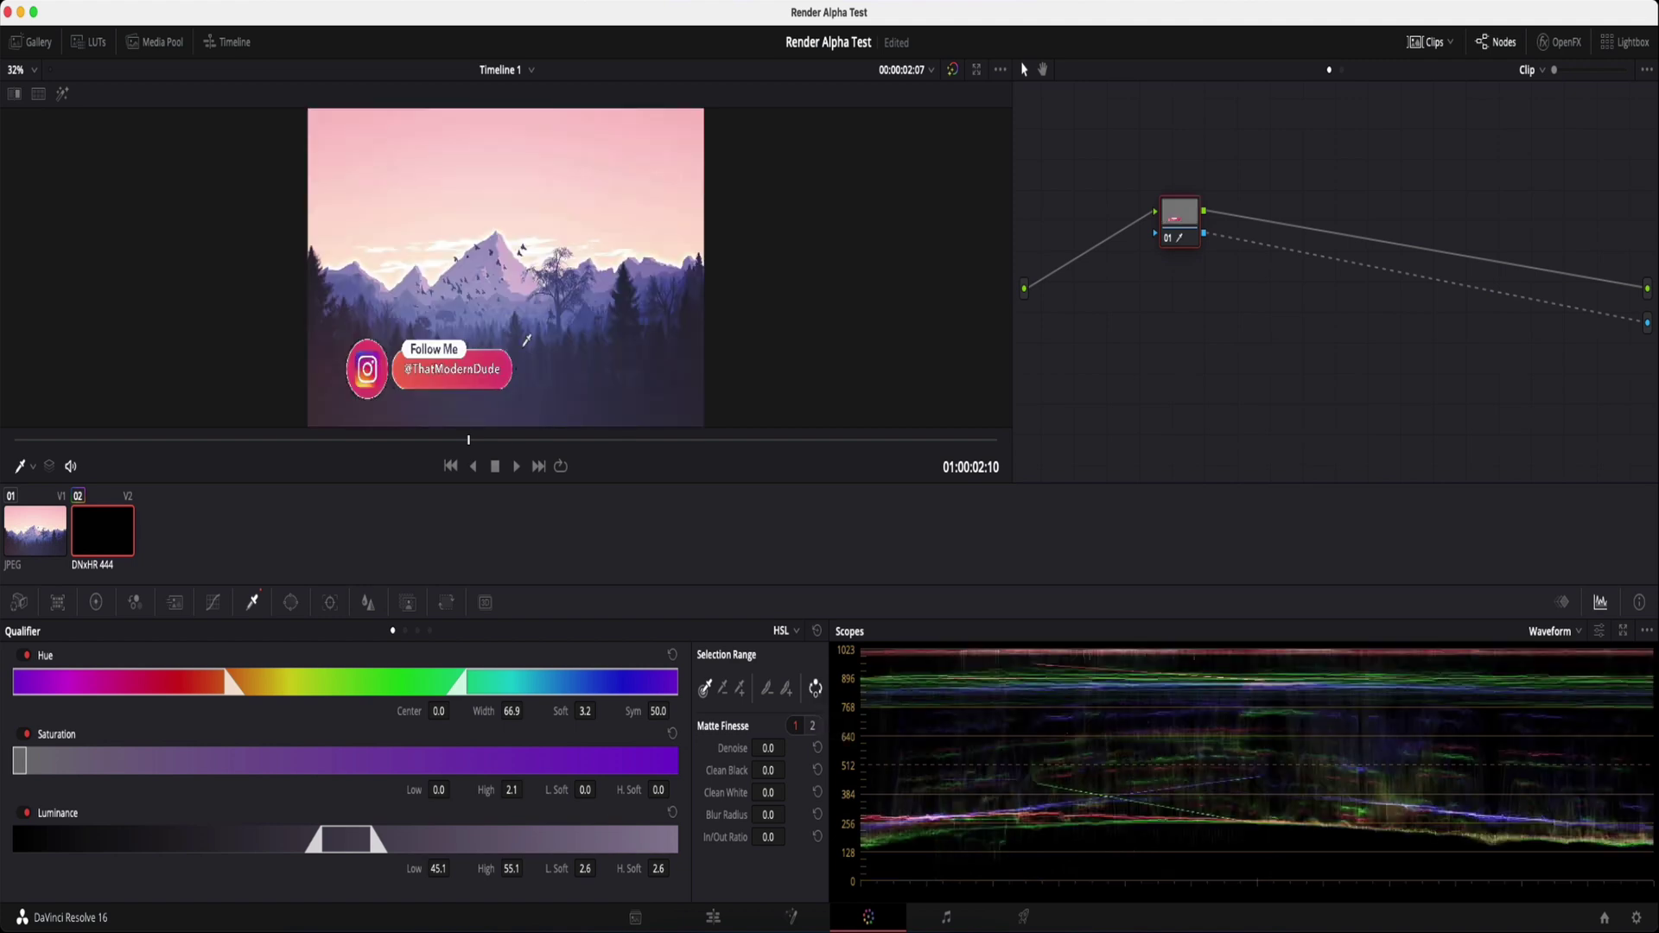
scroll(495, 353, up, 6)
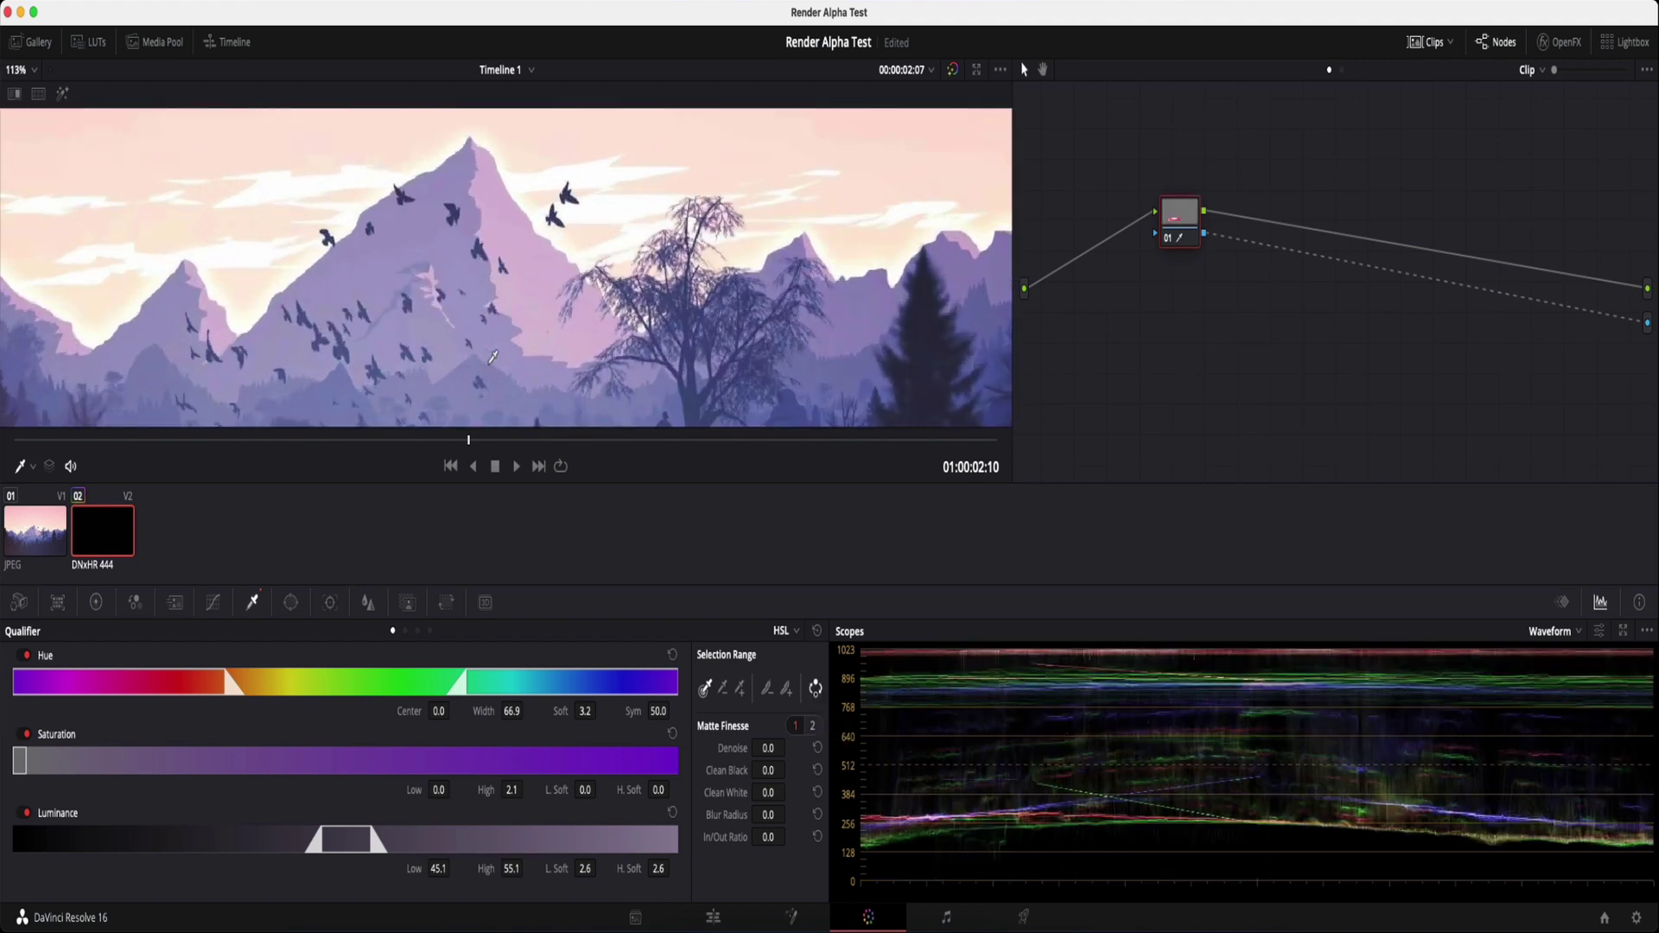
scroll(492, 357, down, 5)
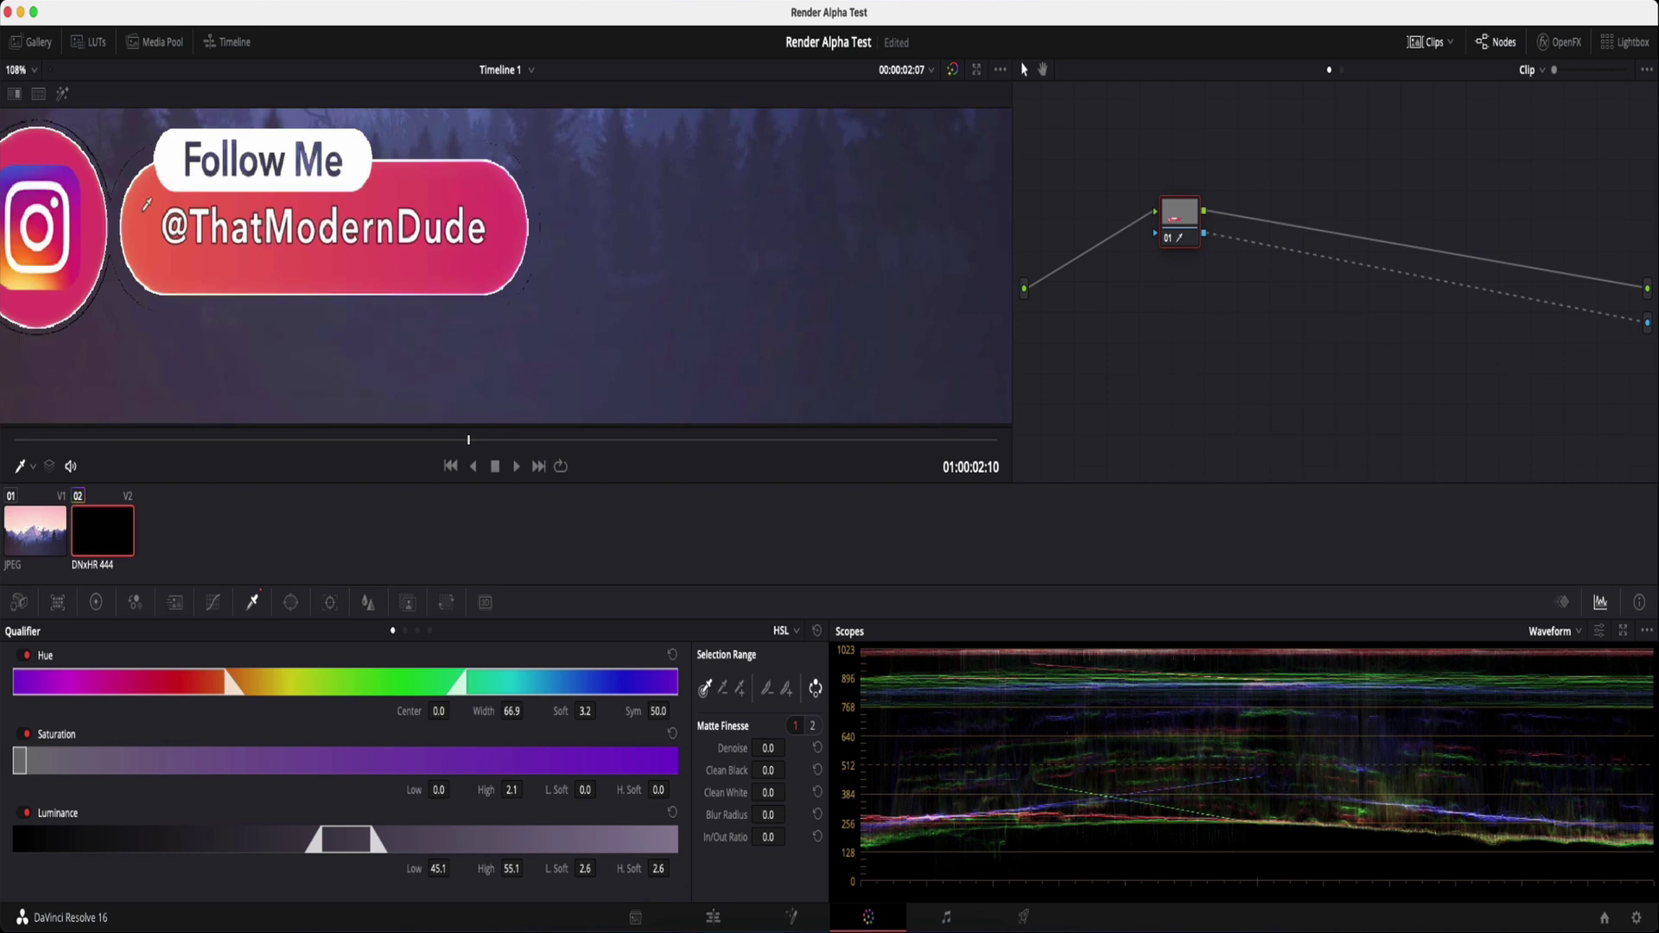
scroll(145, 206, left, 2)
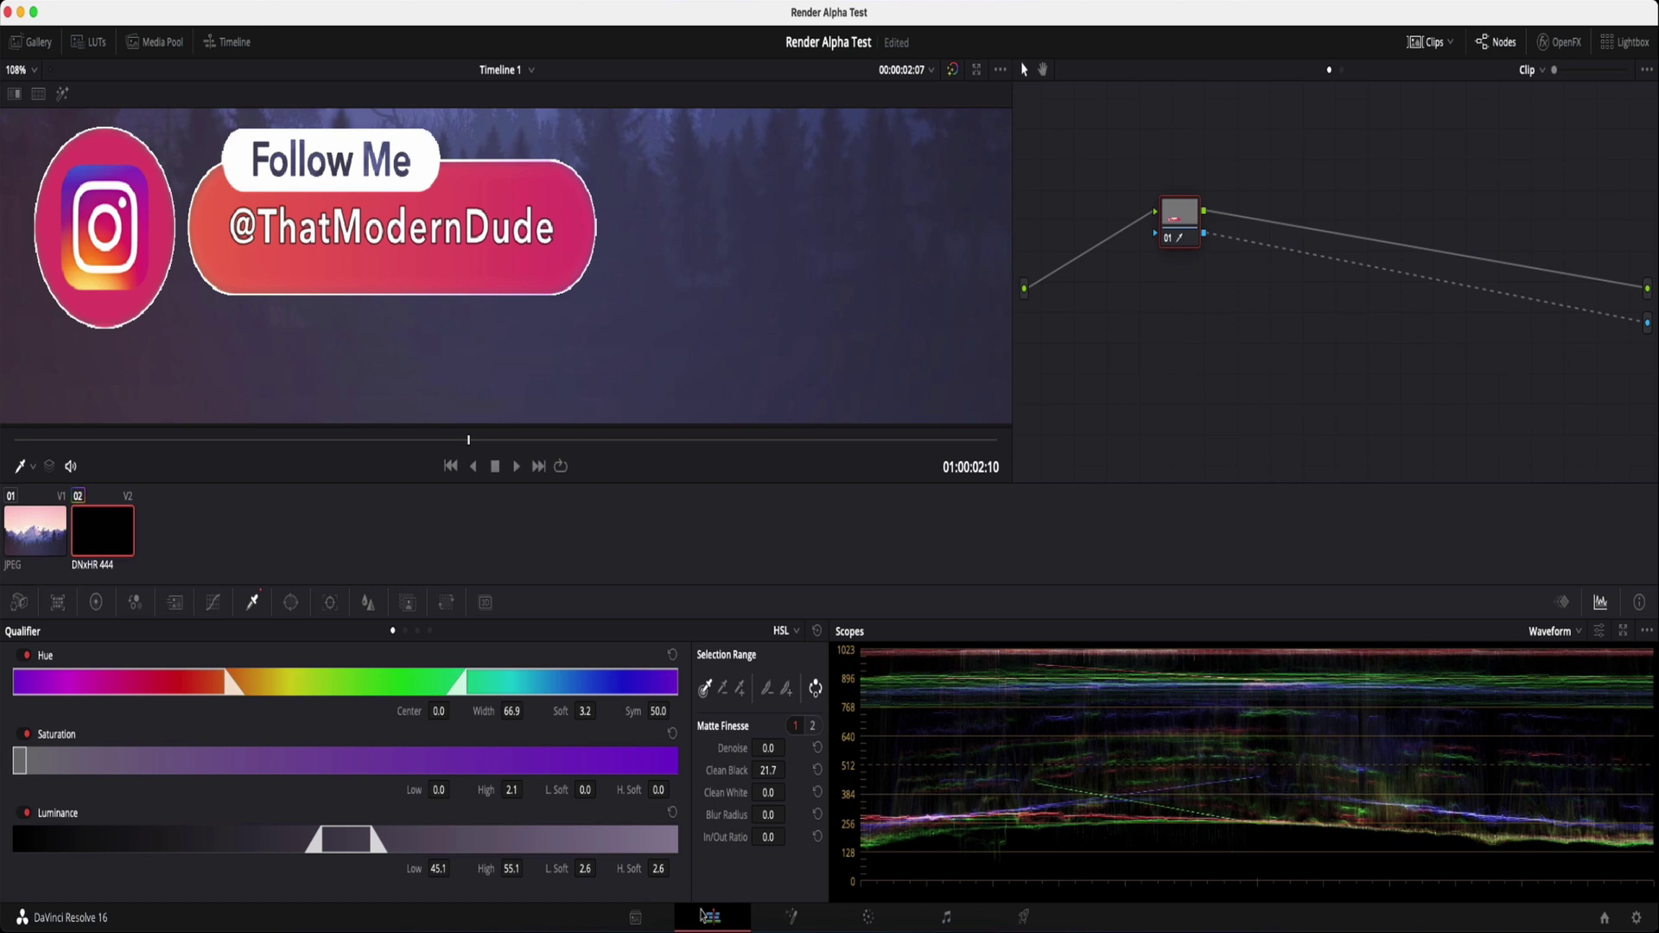
click(713, 918)
Play the timeline from near the start to review the banner over the mountains.
click(256, 536)
key(space)
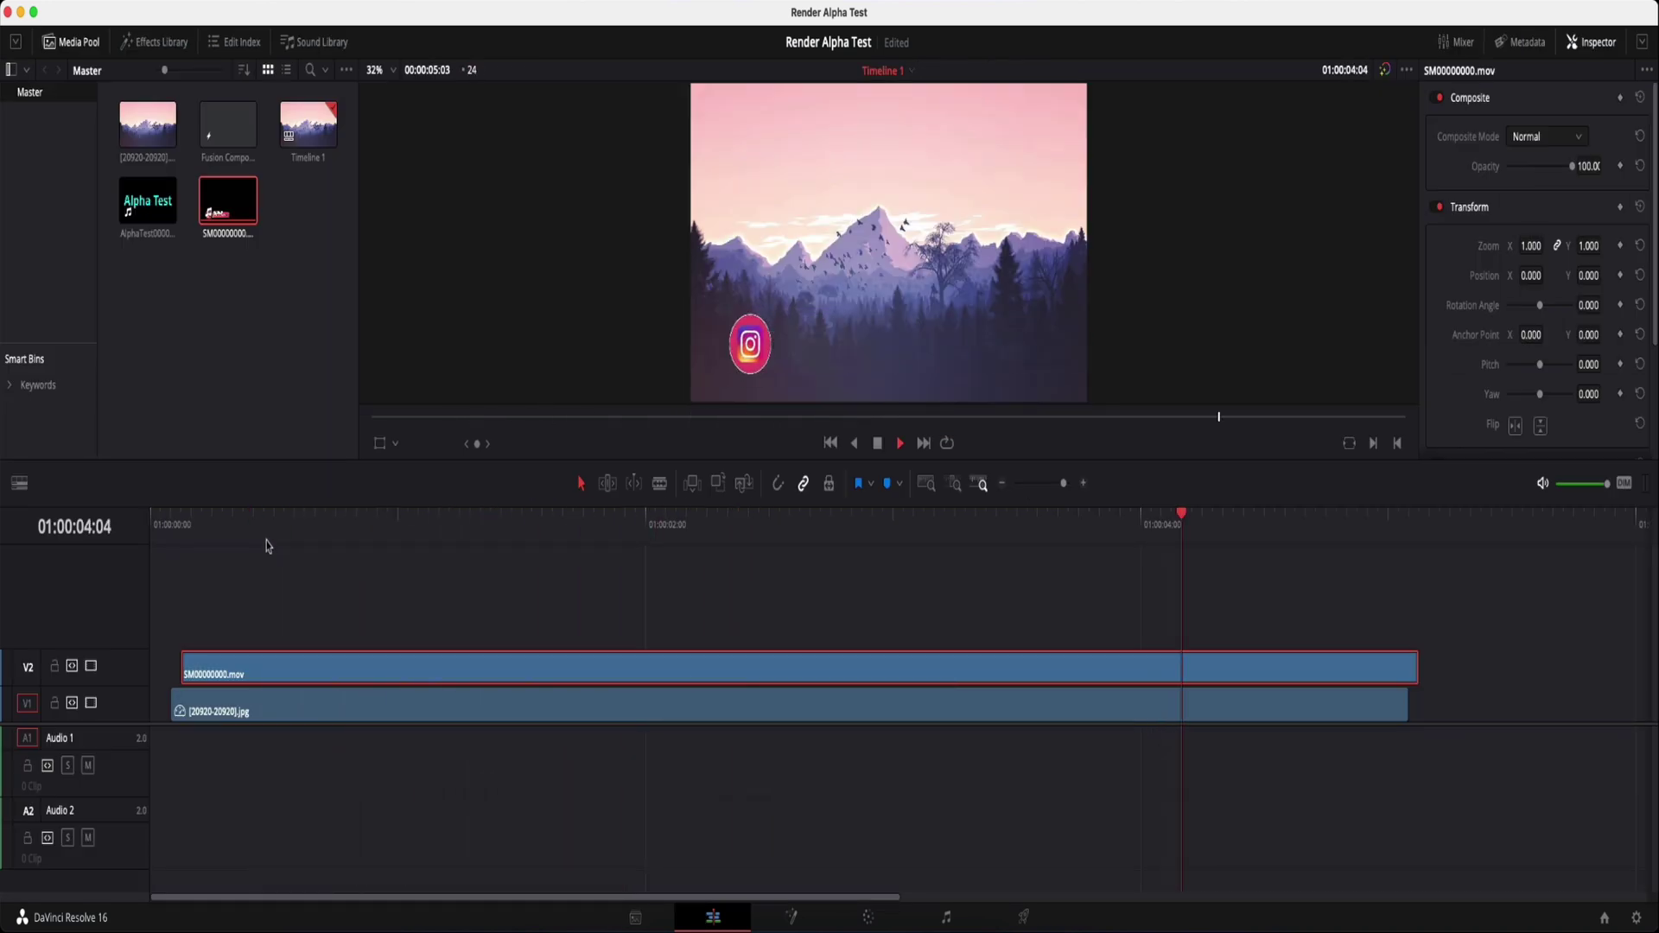
key(space)
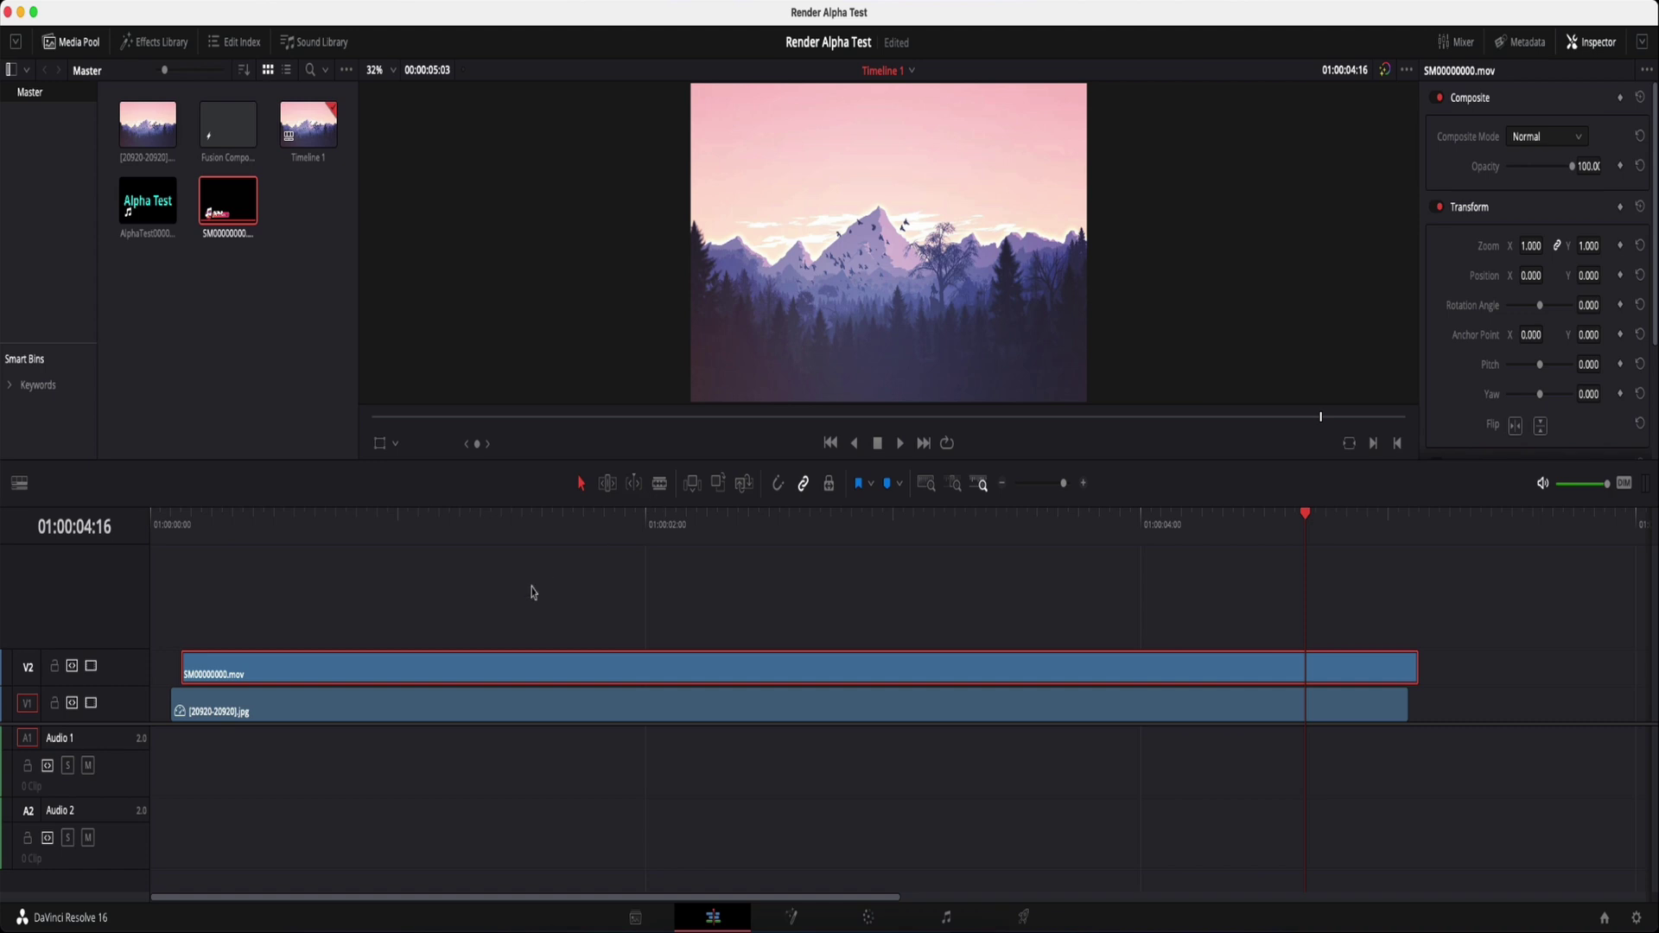
Place the AlphaTest clip on a new V3 track, preview at 01:00:01:15, and save the project.
drag(147, 203, 421, 622)
drag(450, 532, 979, 578)
click(467, 623)
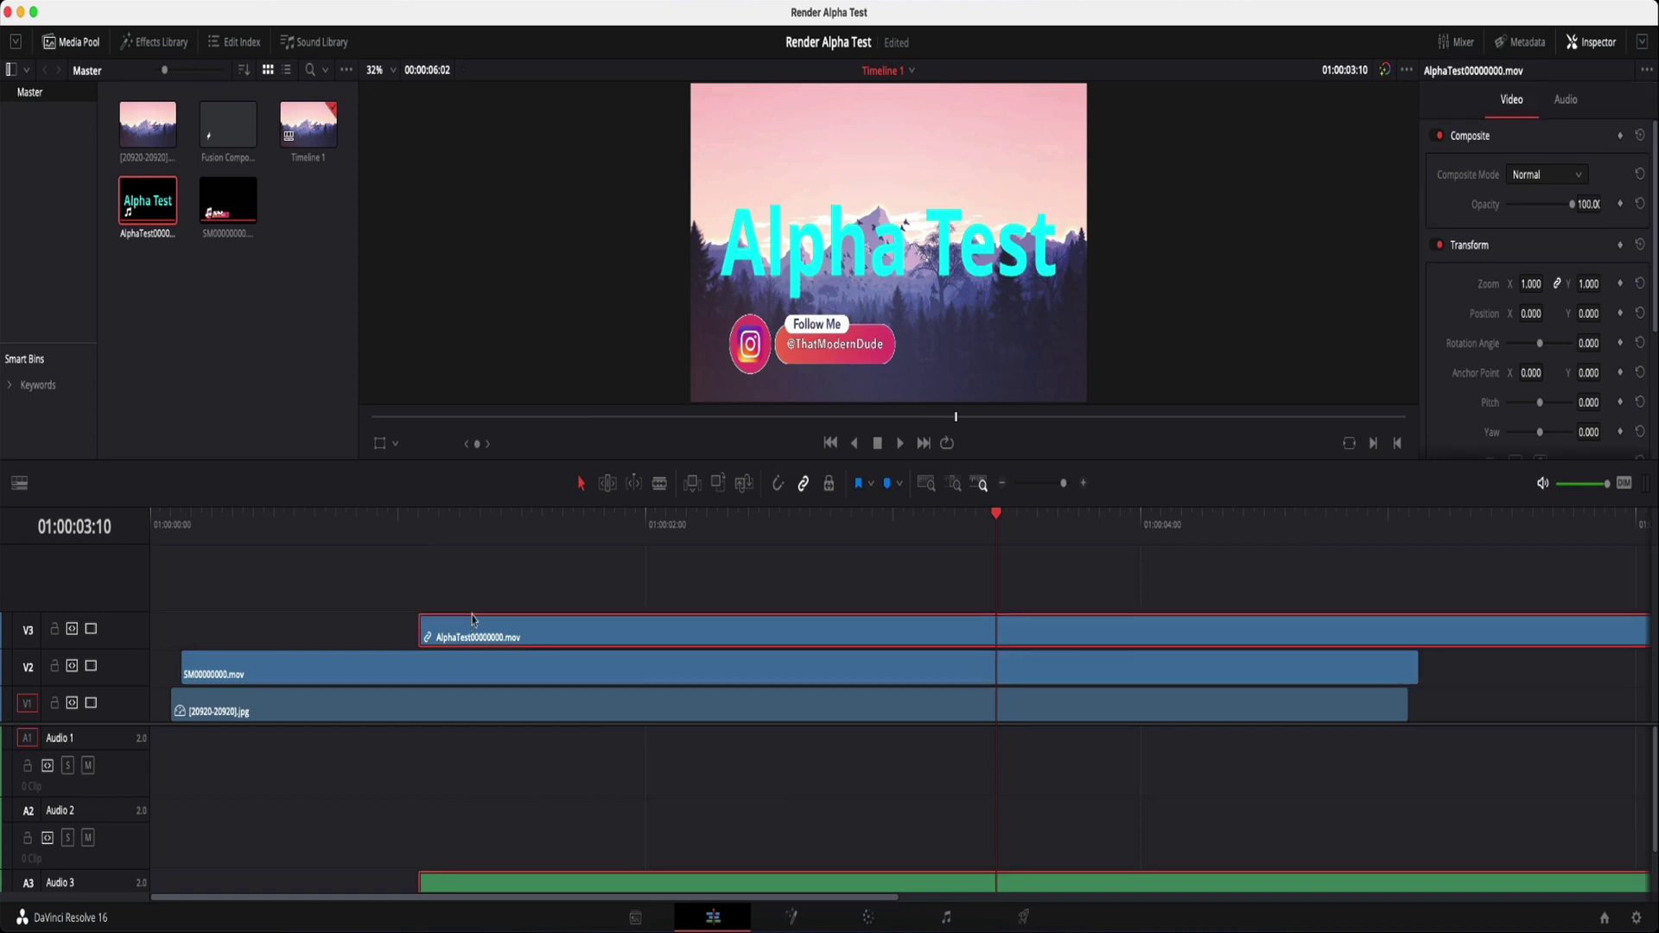
drag(481, 522, 552, 526)
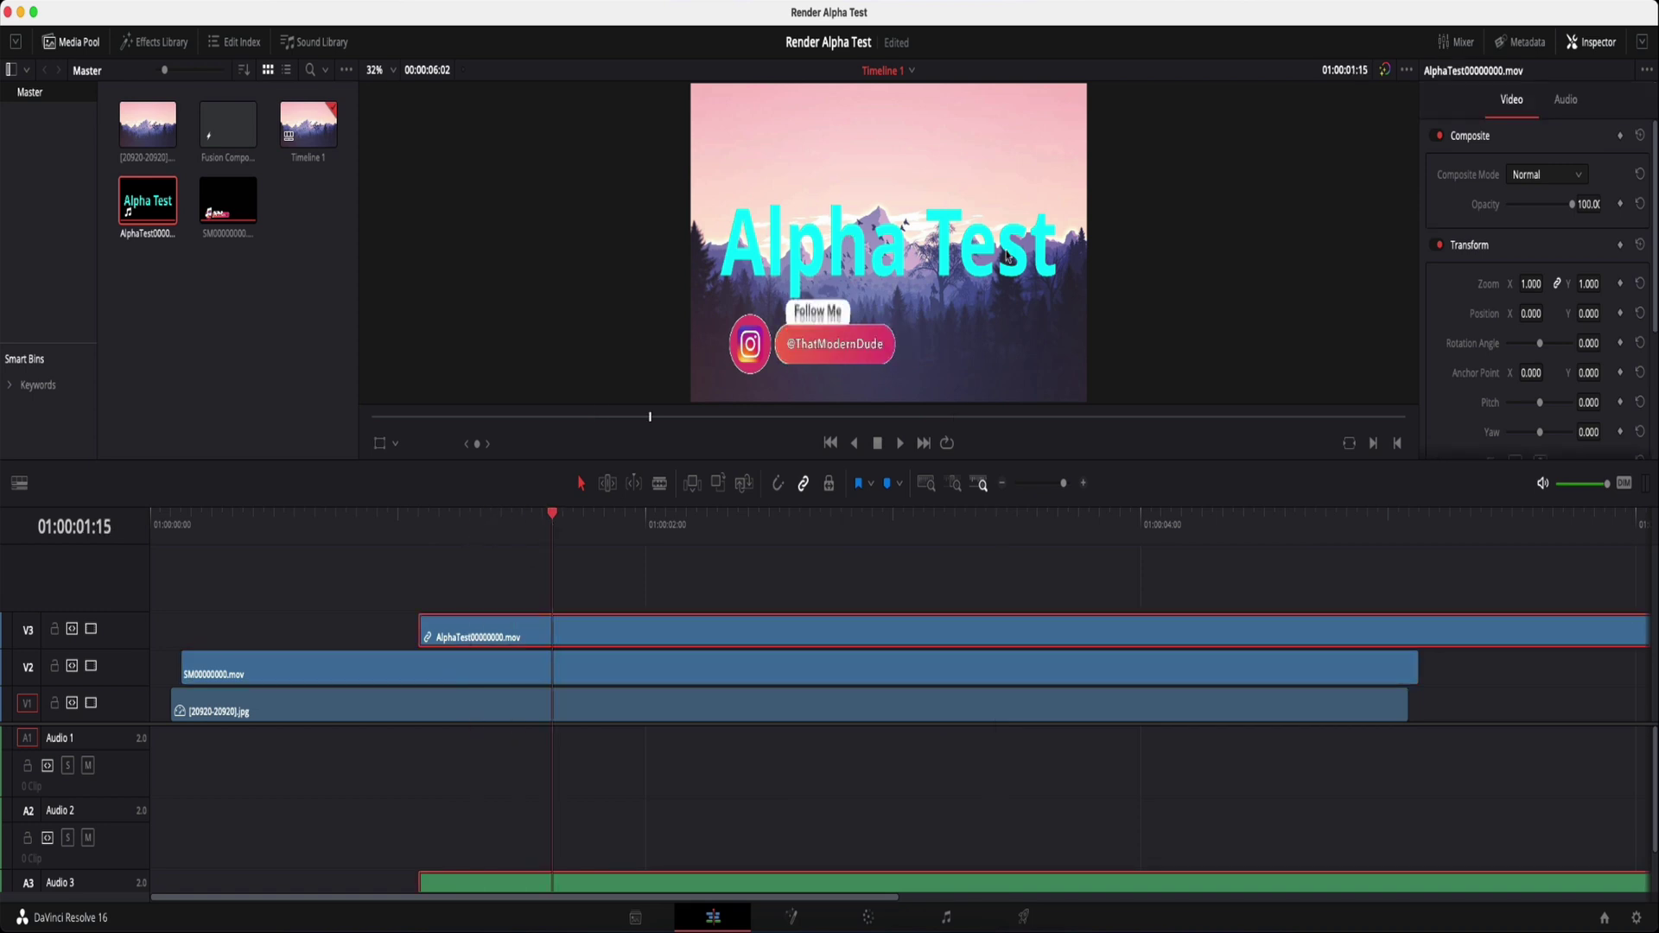
key(super+s)
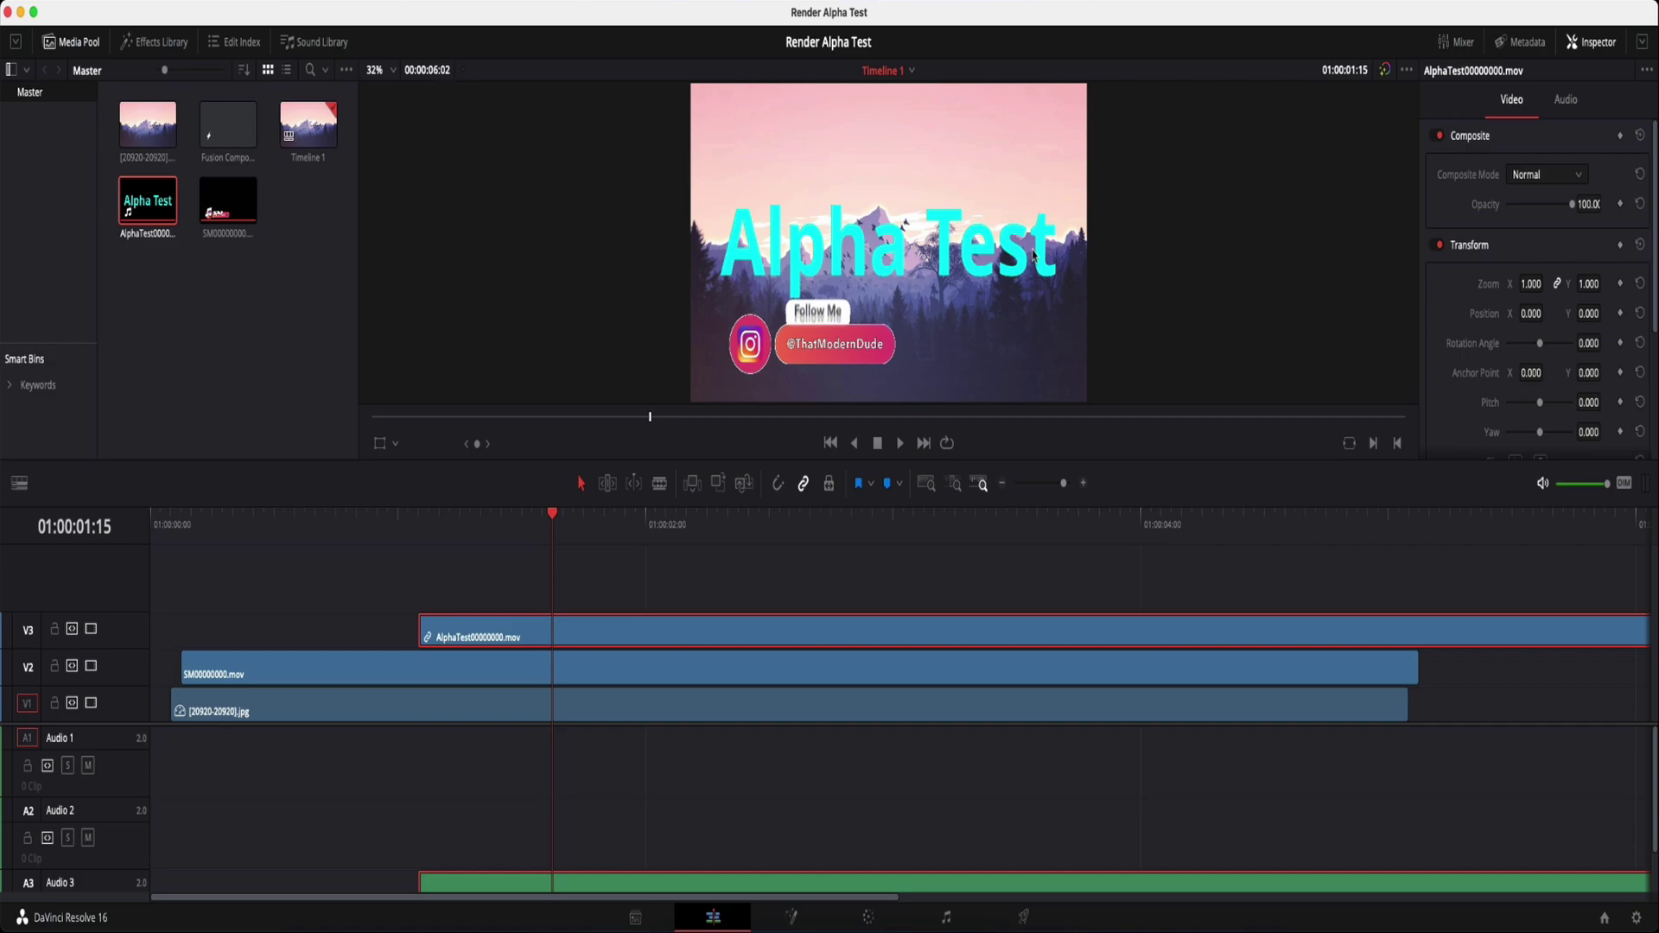